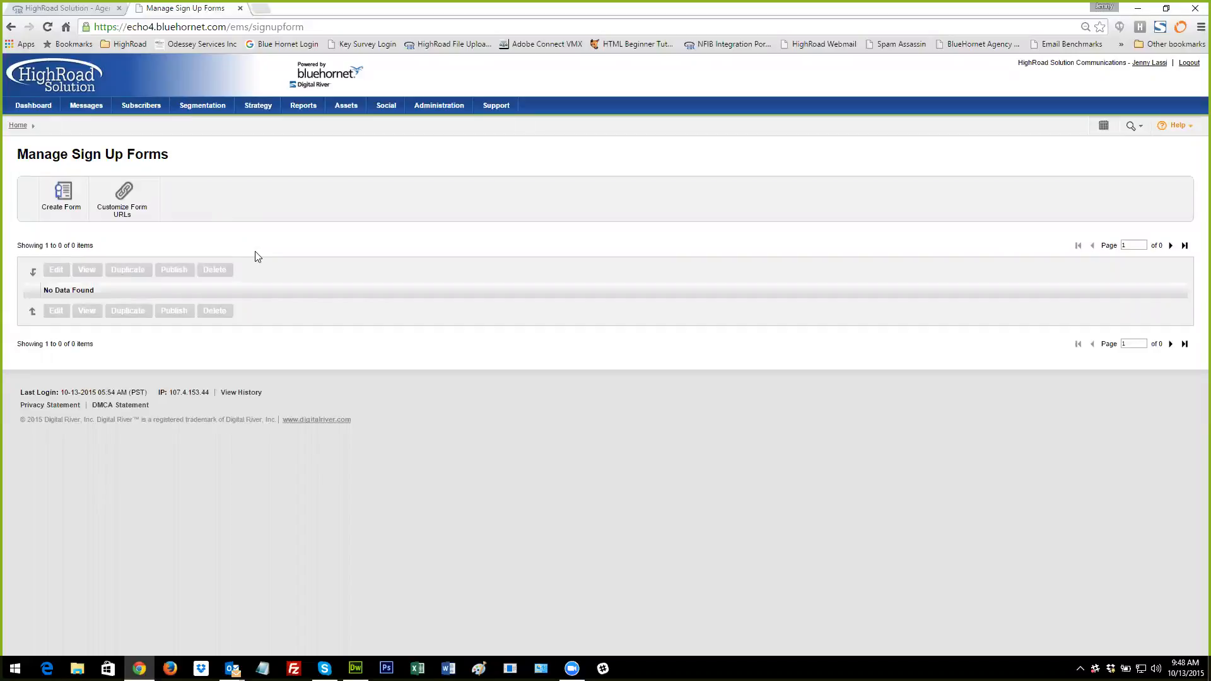
Create a sign-up form with the internal name Newsletter Sign-Up, keeping Newsletter Sign Up as its public form title
left_click(61, 208)
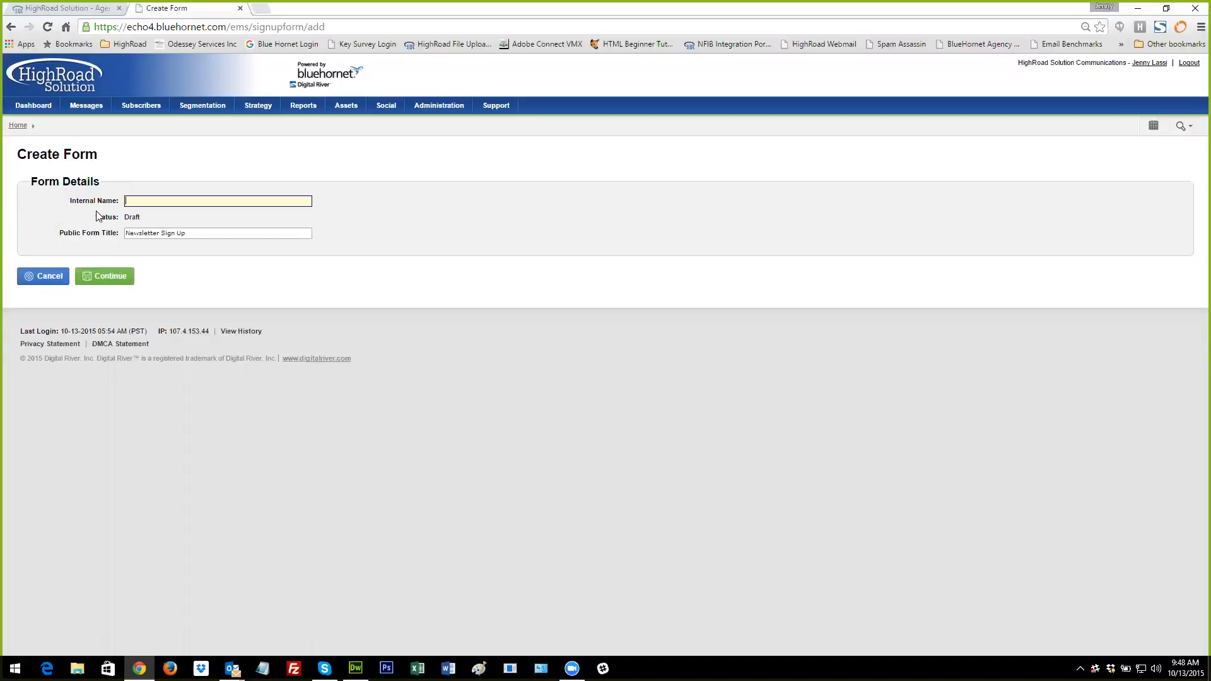
type("Newsletter Sign-Up")
left_click_drag(185, 233, 126, 234)
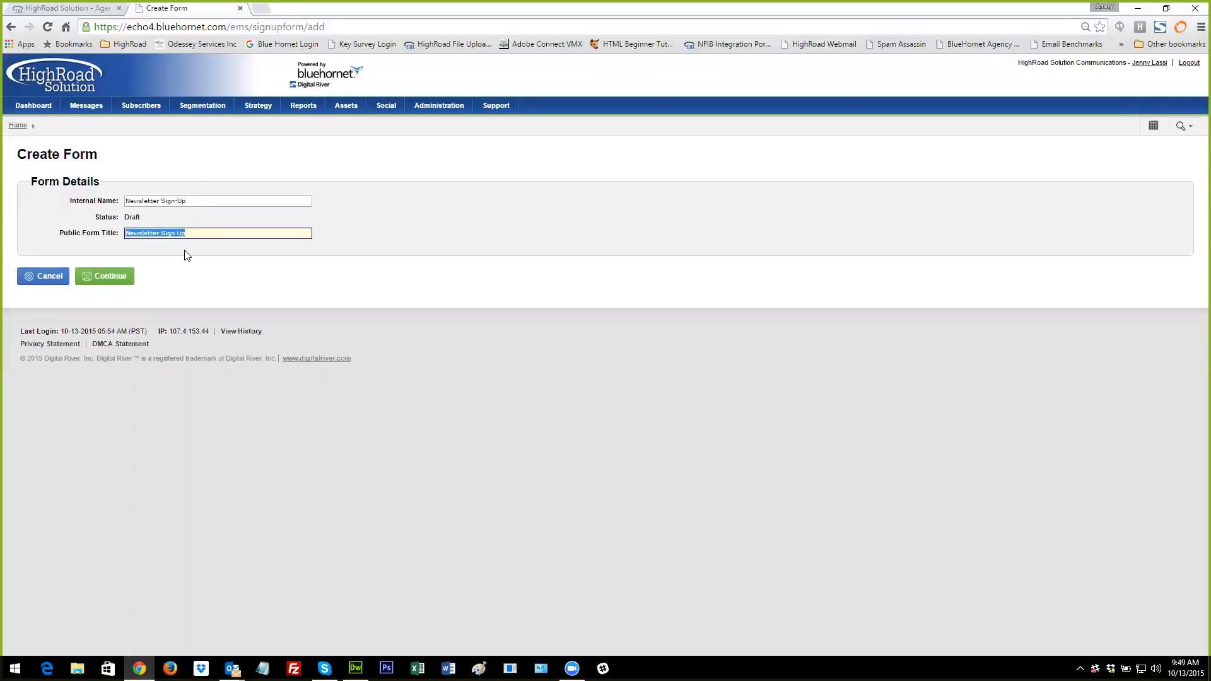
left_click(104, 280)
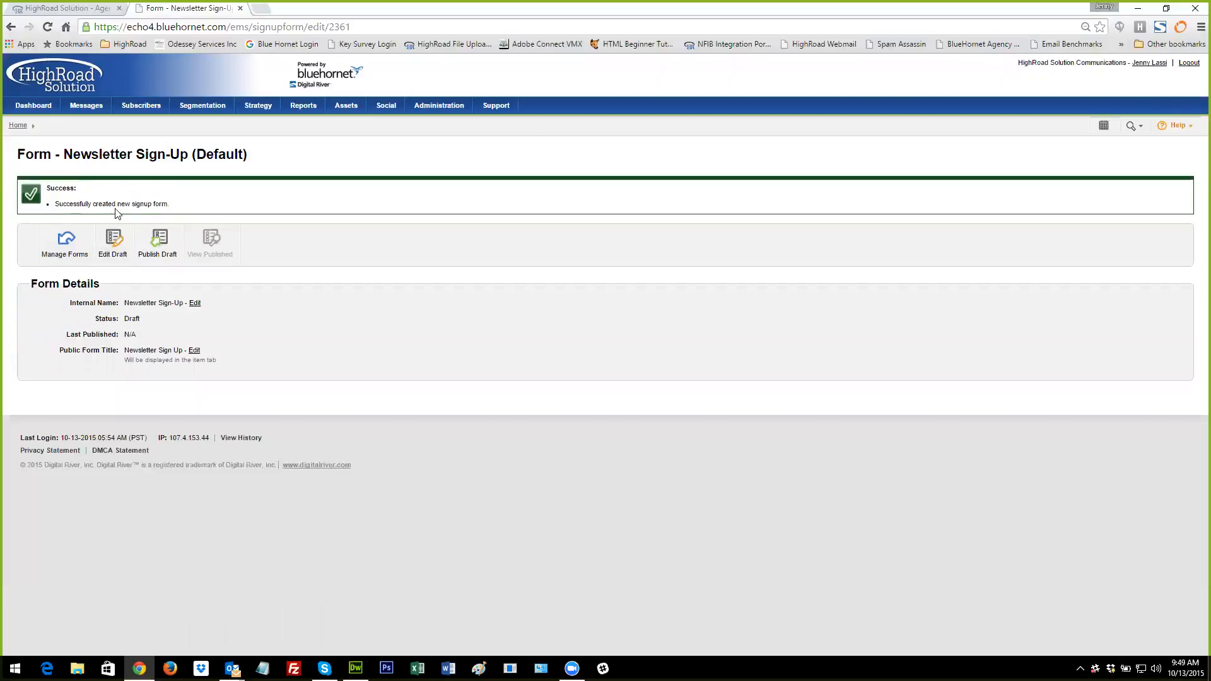
Open the new form's draft for editing and add a custom checkbox field to its form fields
left_click(113, 251)
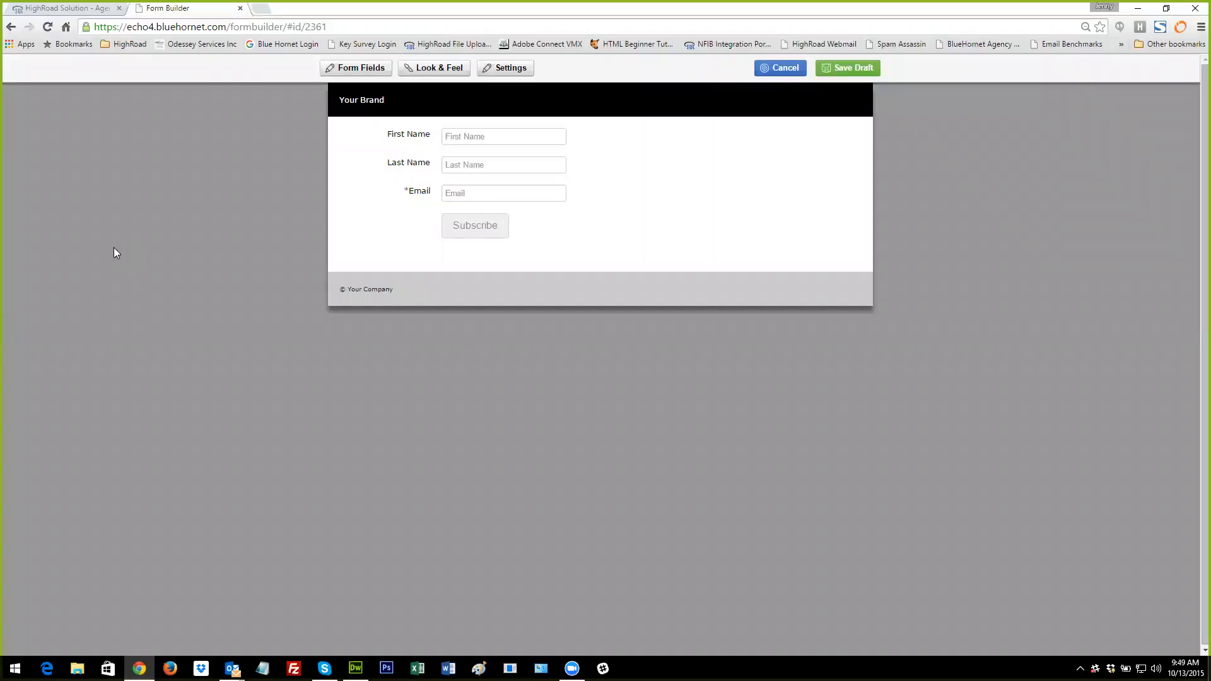
left_click(347, 69)
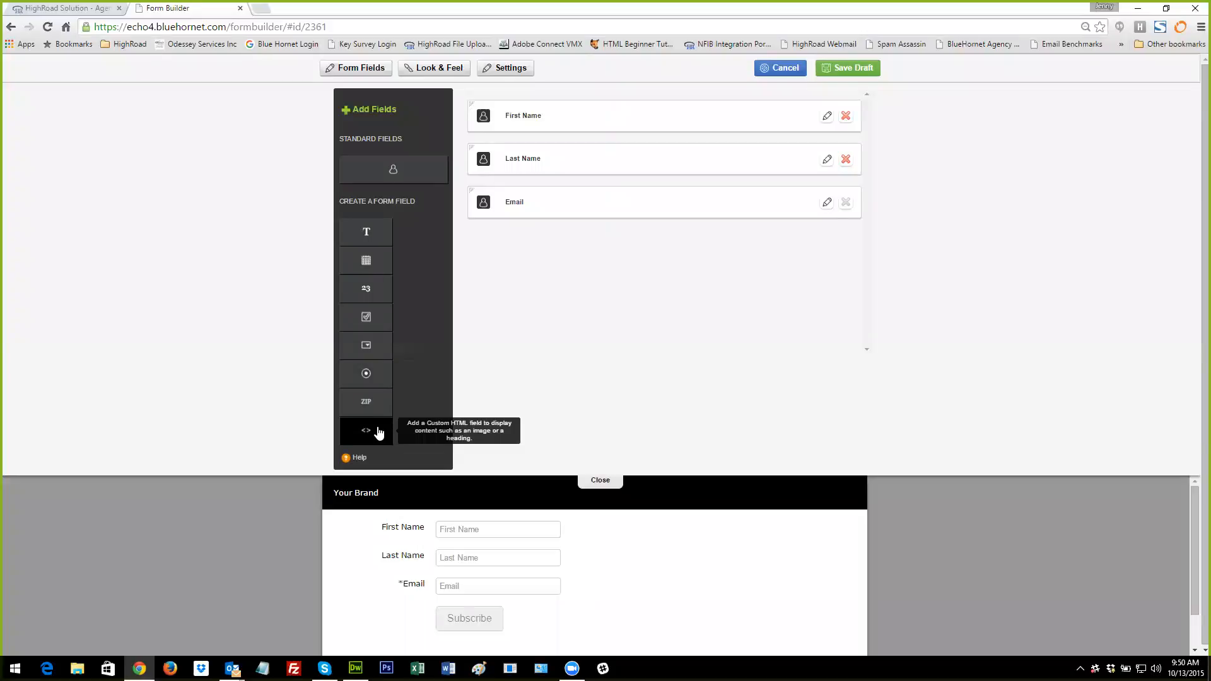
left_click(368, 319)
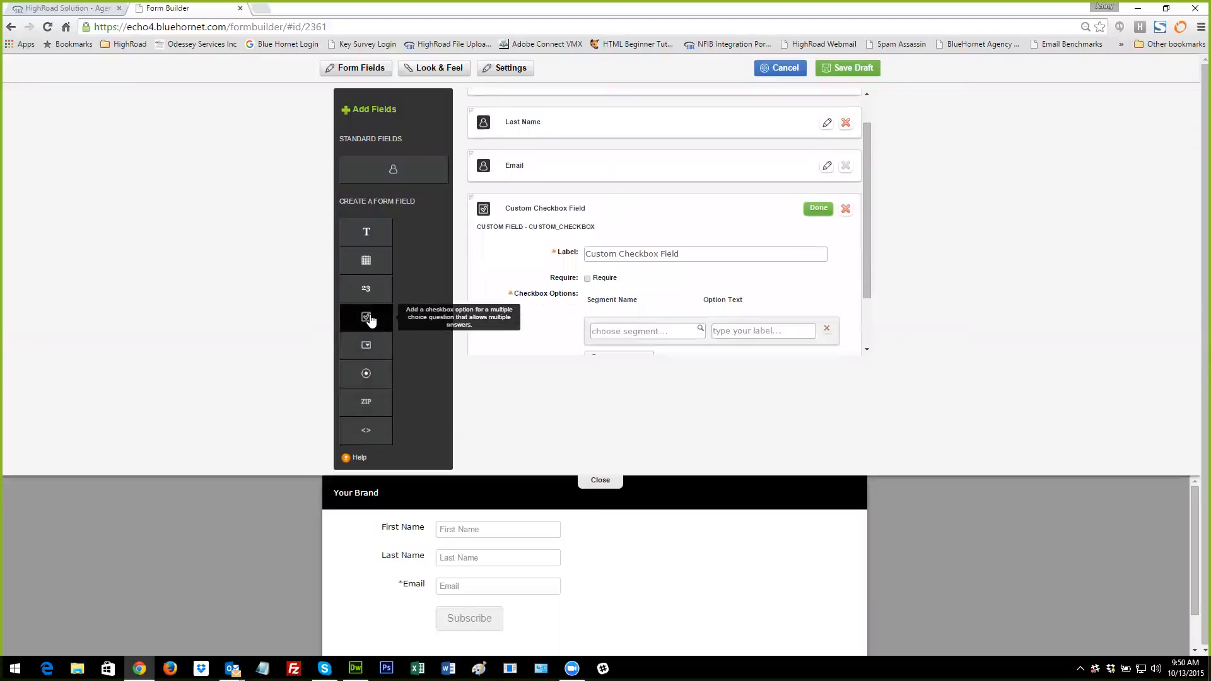
scroll(554, 246, "up", 2)
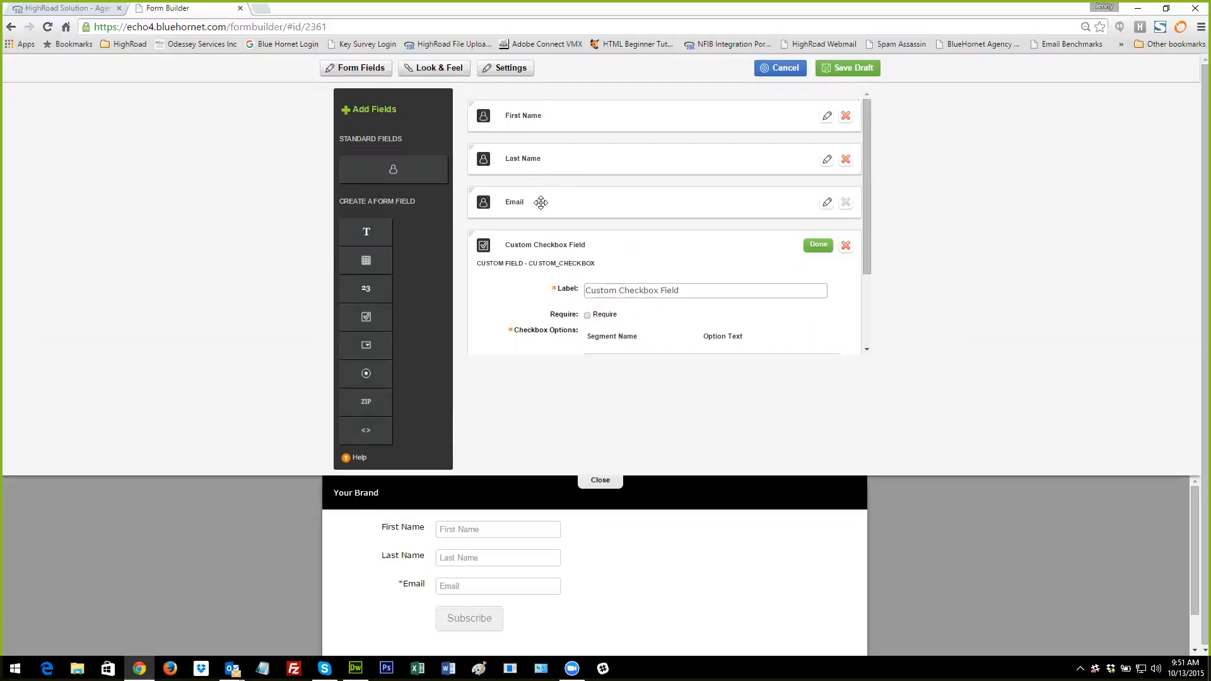
left_click(395, 178)
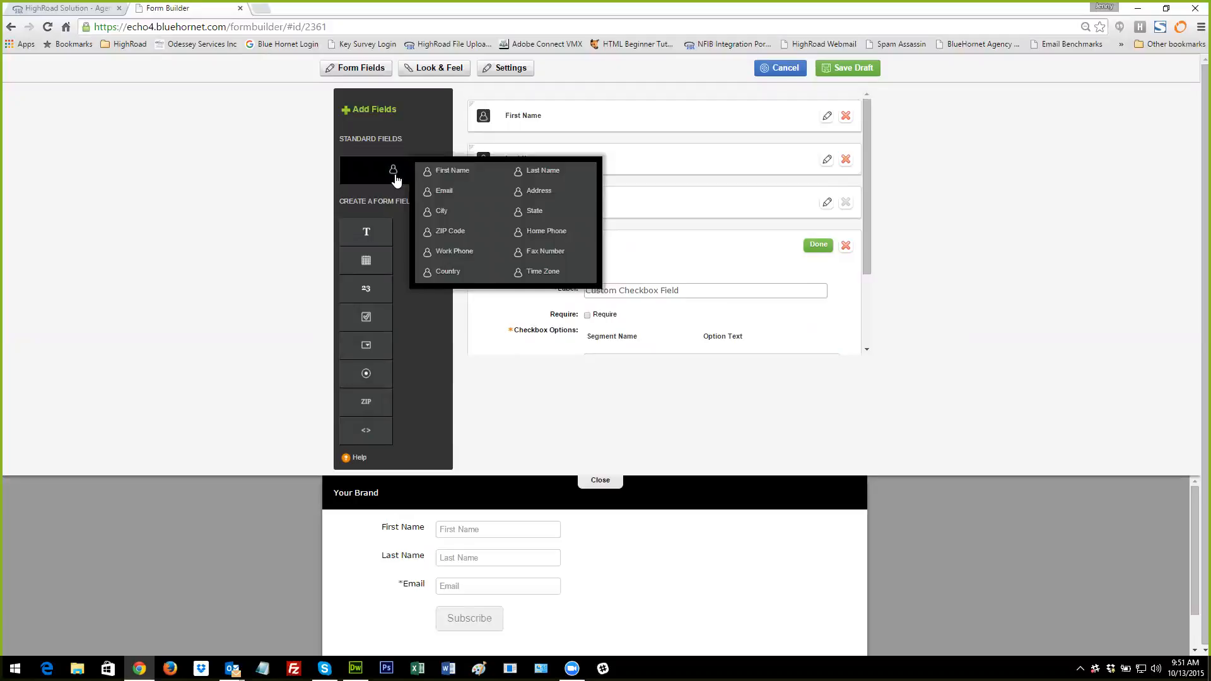
left_click(389, 172)
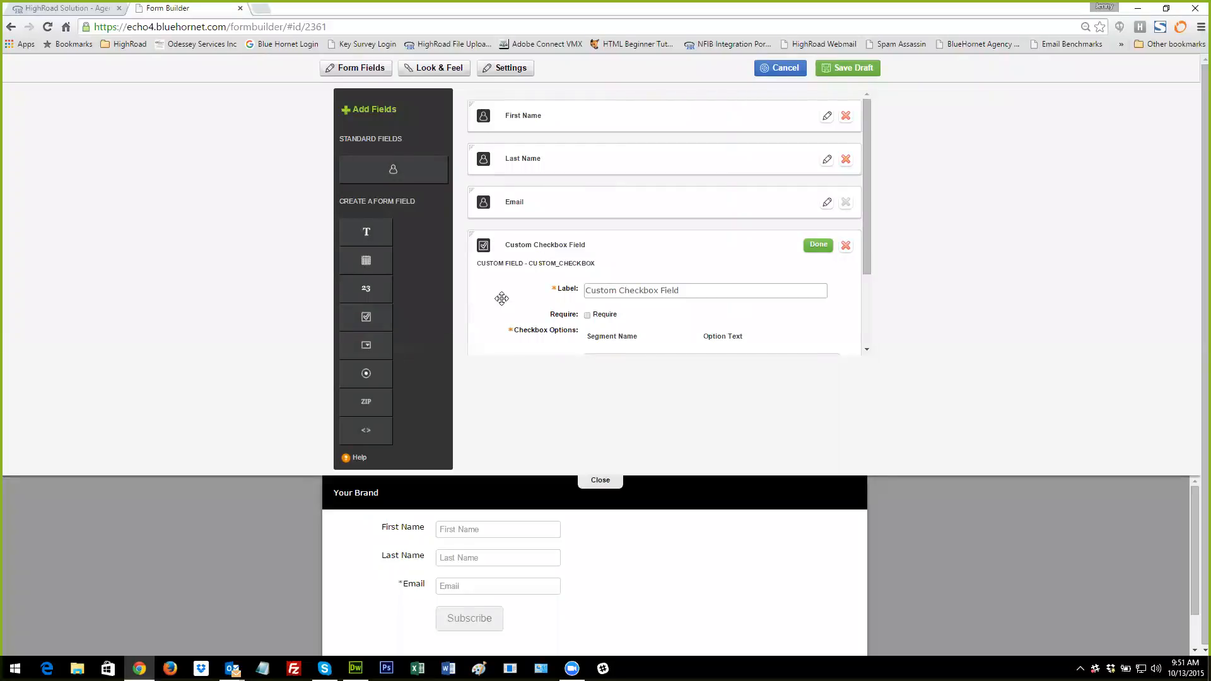
Set the label of the custom checkbox field to Available Newsletters
scroll(501, 298, "down", 1)
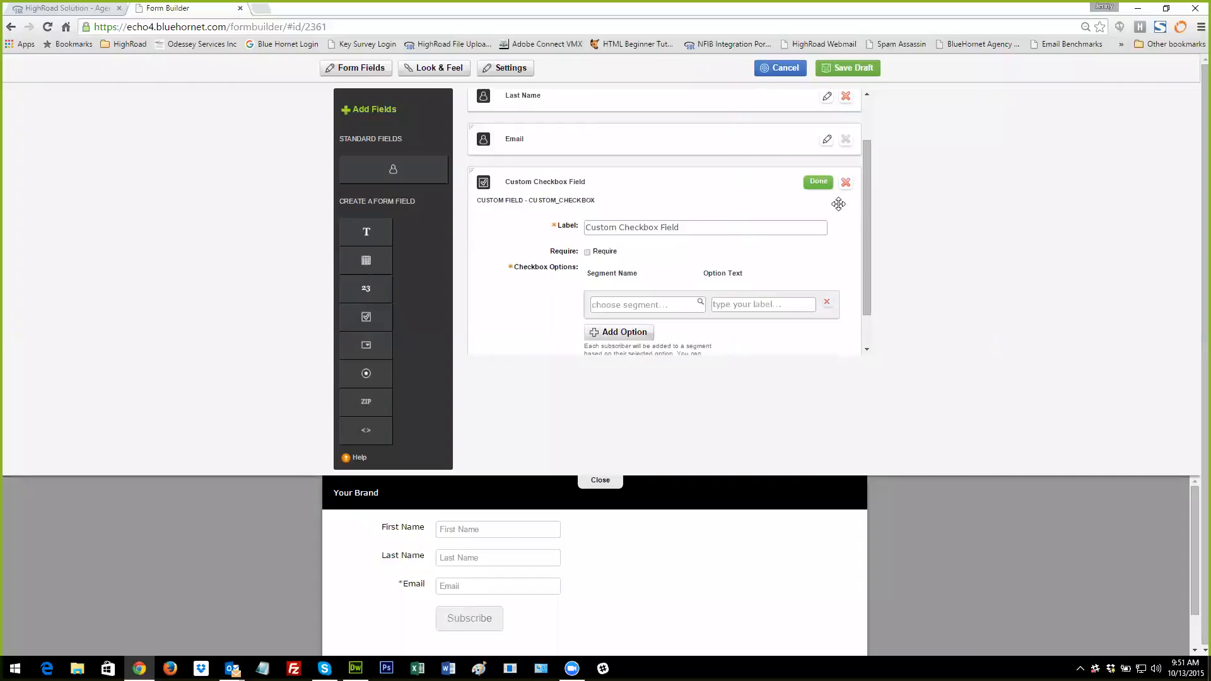
left_click_drag(864, 202, 864, 229)
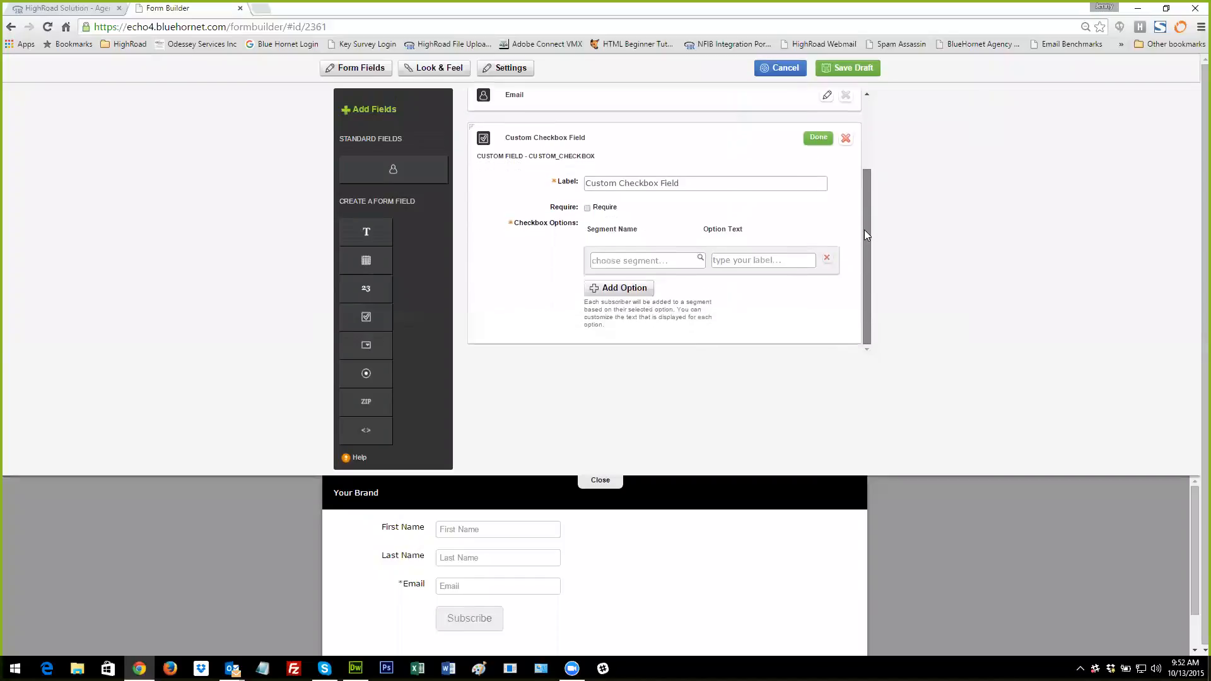
left_click_drag(684, 182, 565, 195)
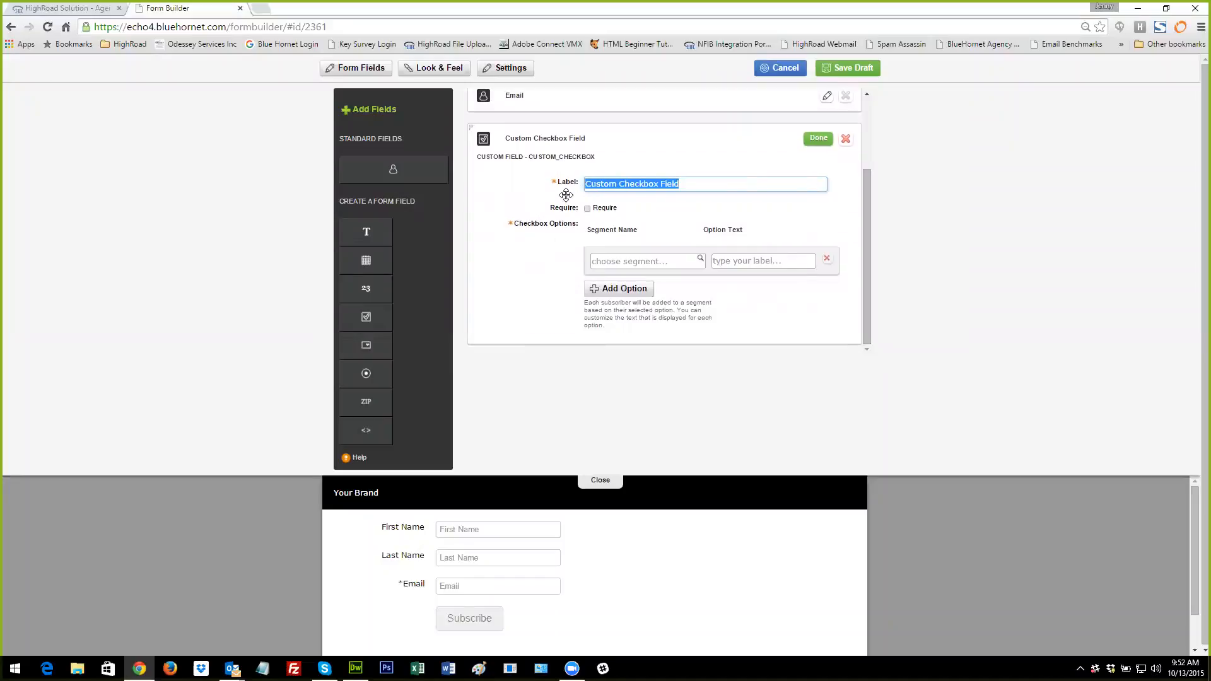
type("Available Newsl")
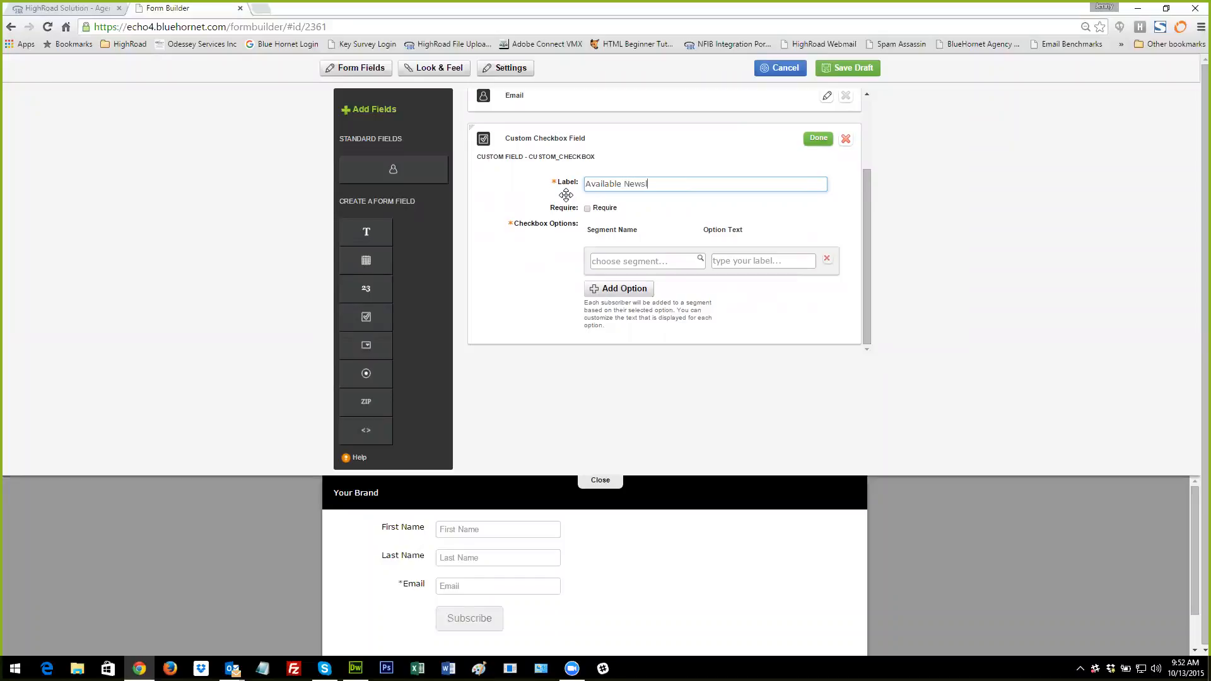
type("etters")
For the first checkbox option, create a live static segment named Bi-Monthly Newsletter in the Uncategorized category
left_click(699, 260)
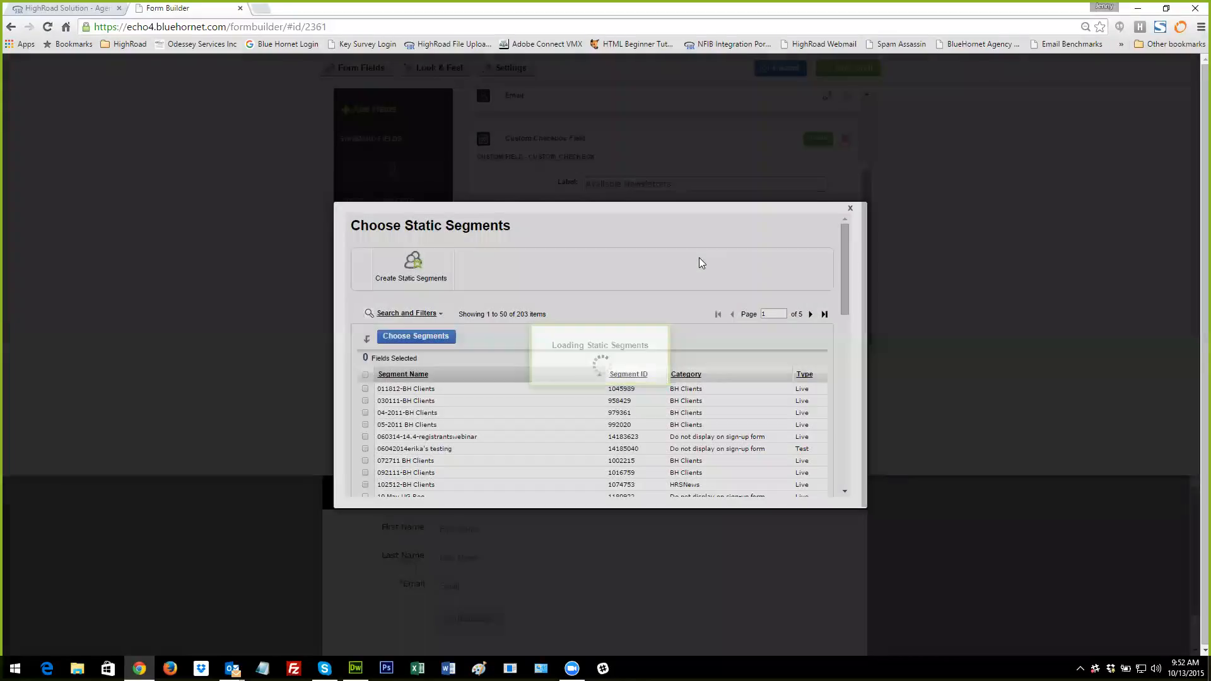
left_click(411, 280)
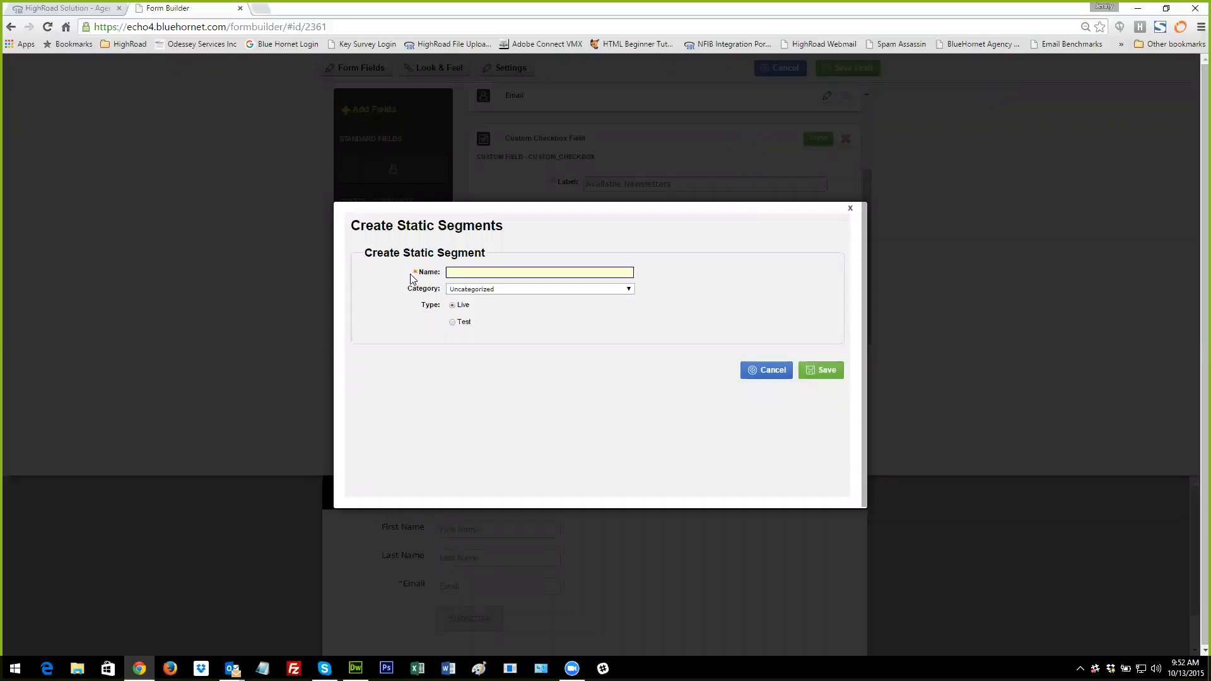
type("Bi-Monthly Newsle")
key("BackSpace")
type("lette")
left_click(473, 291)
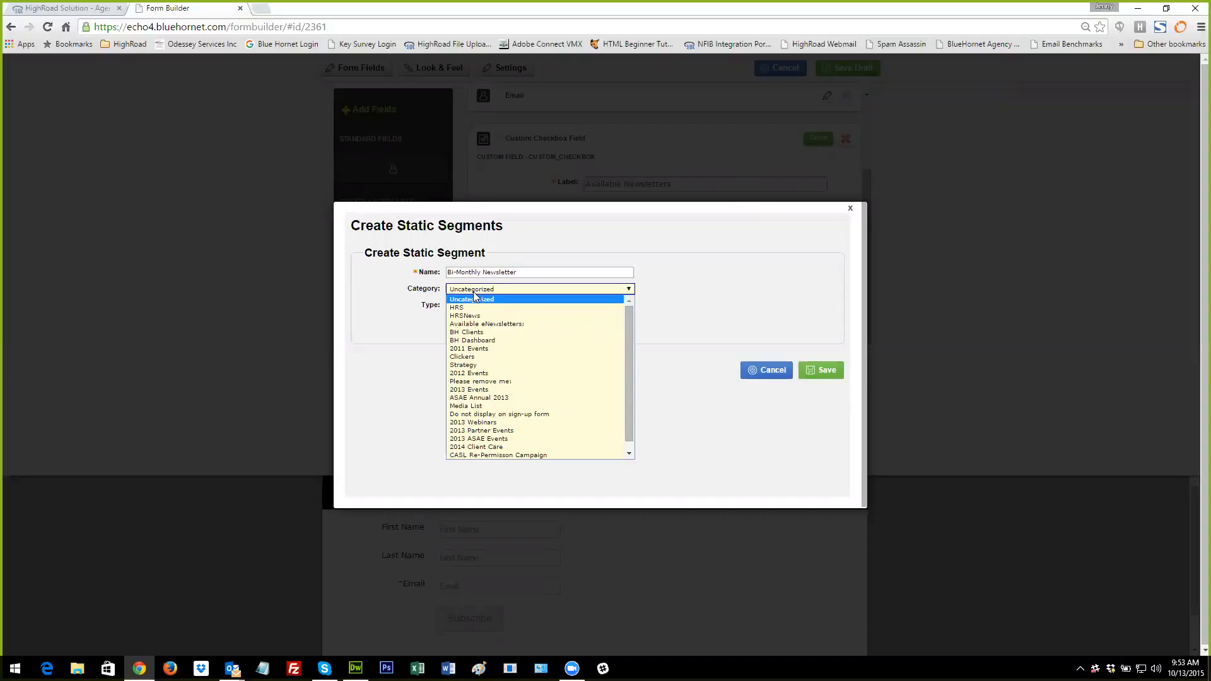
left_click(474, 298)
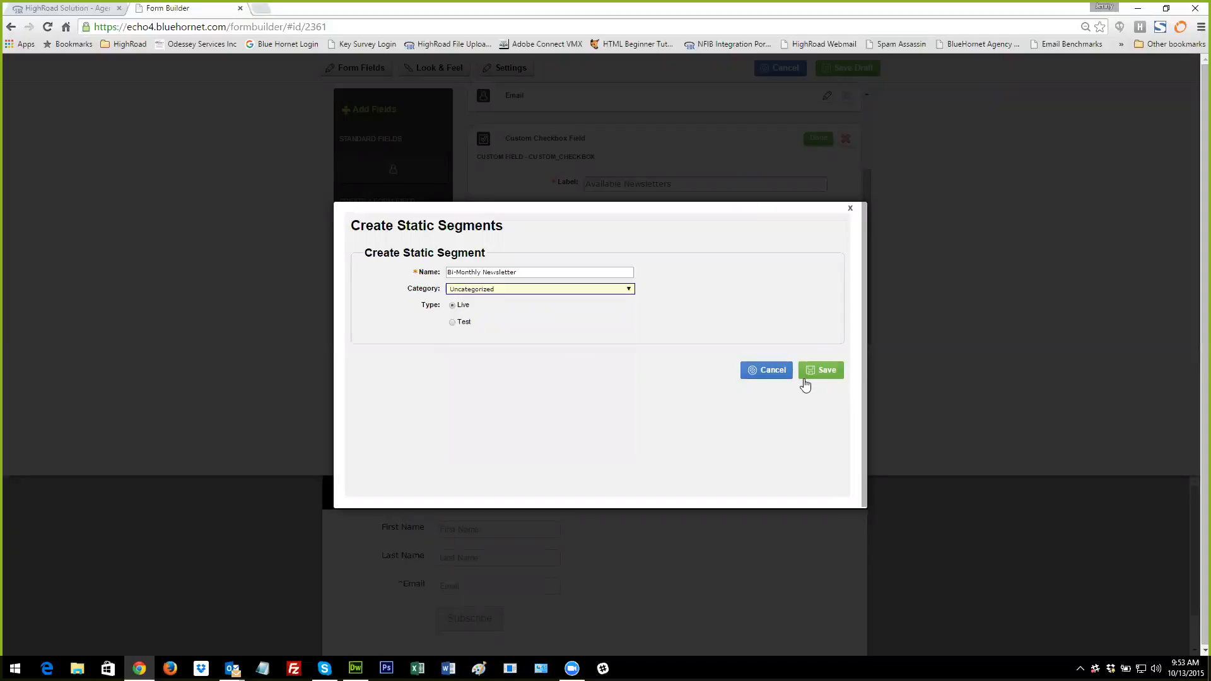
left_click(809, 371)
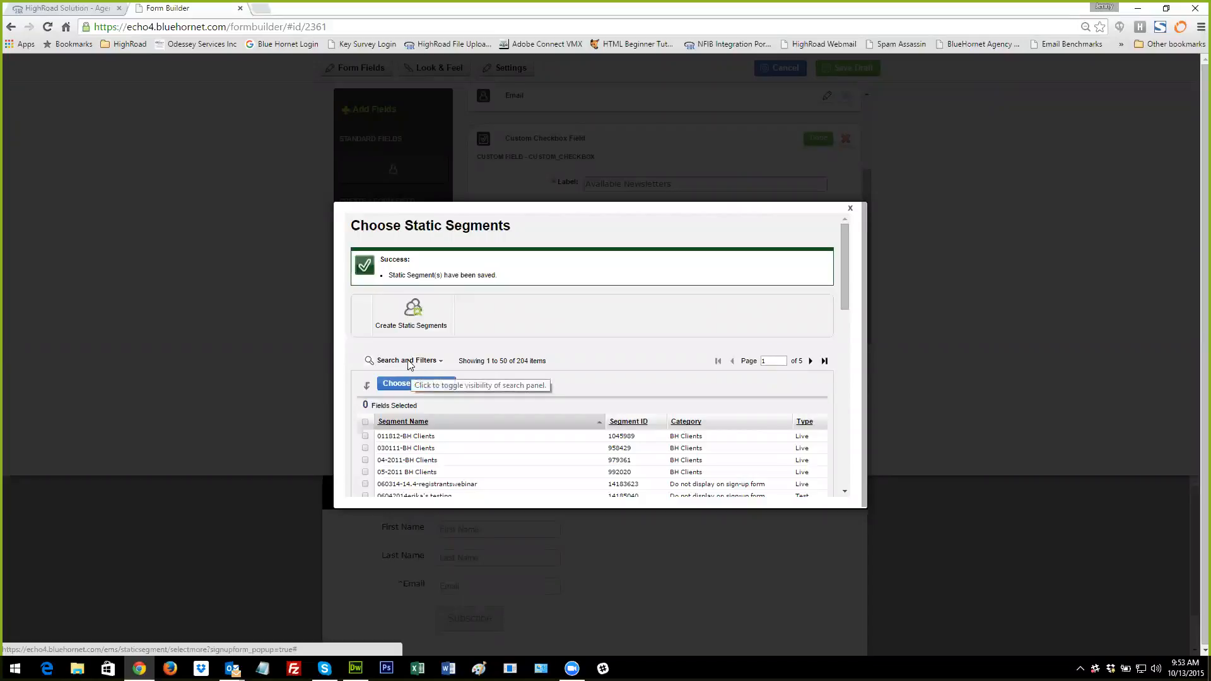
Search the static segments for %bi-monthly% and assign the Bi-Monthly Newsletter segment to the first checkbox option
left_click(408, 362)
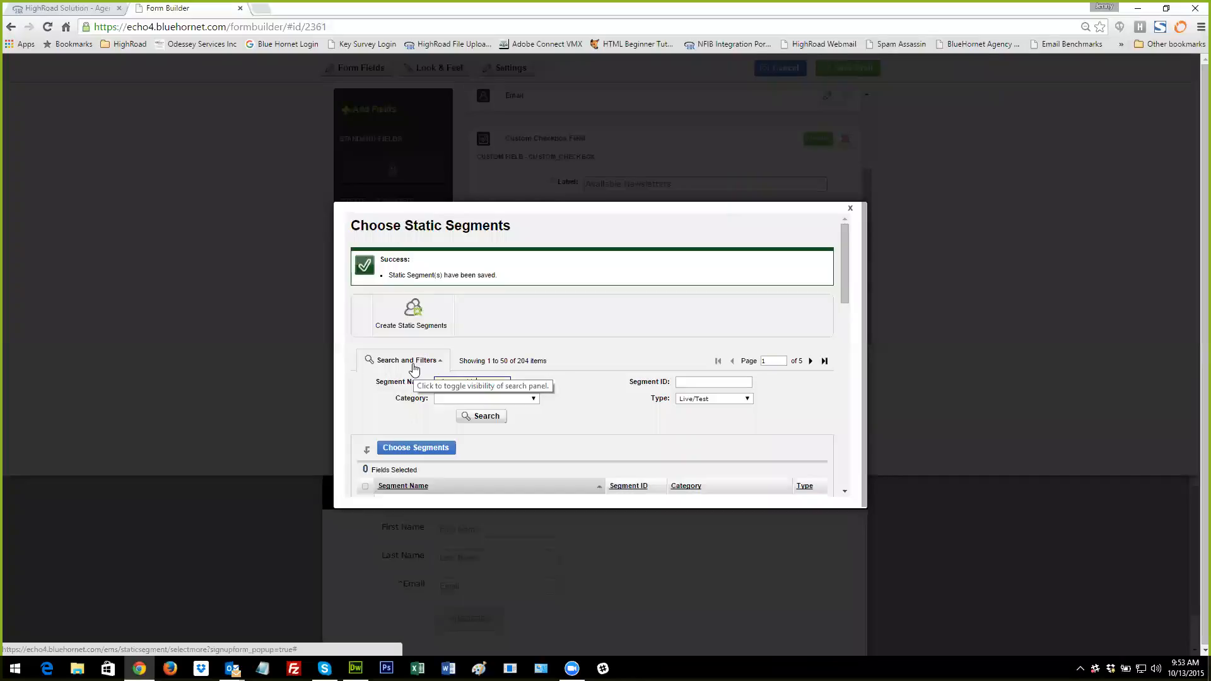
left_click(472, 381)
left_click(472, 394)
left_click(481, 416)
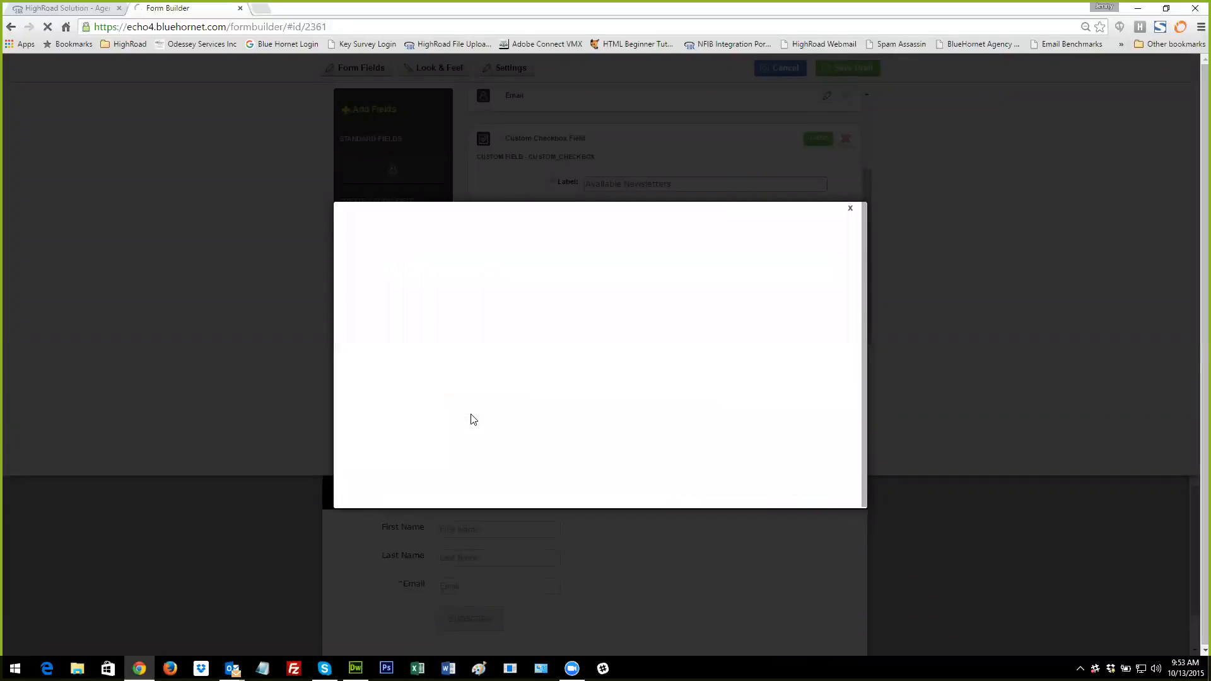
left_click(377, 456)
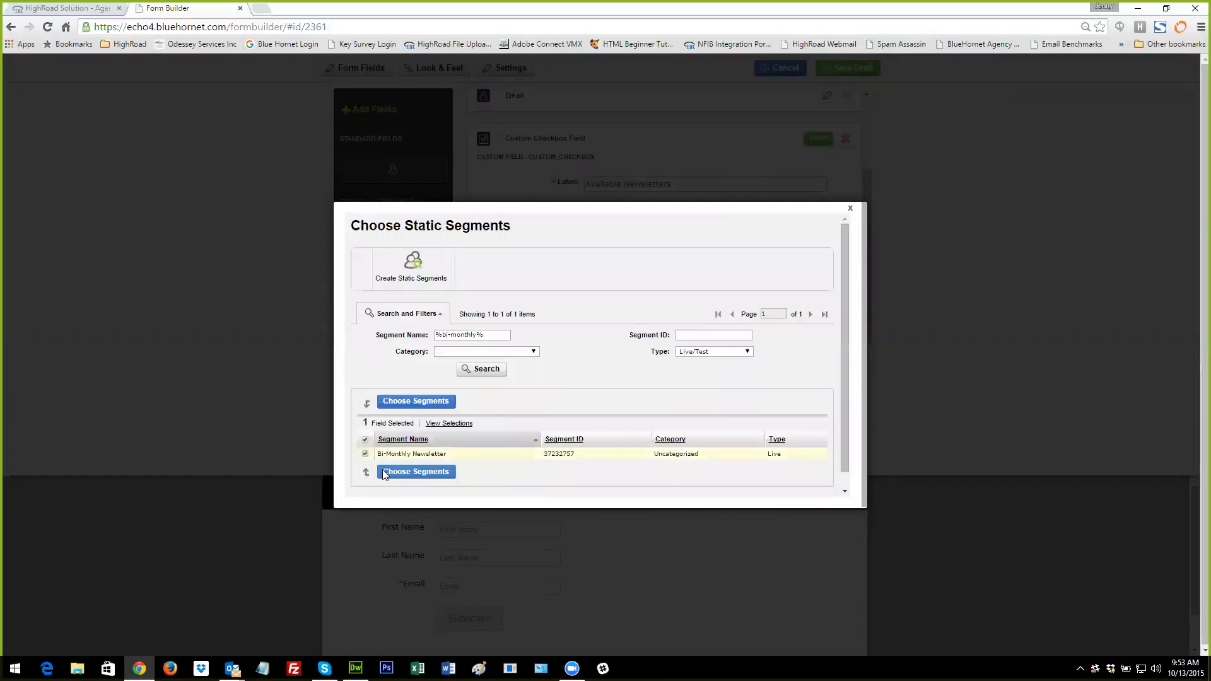
left_click(382, 469)
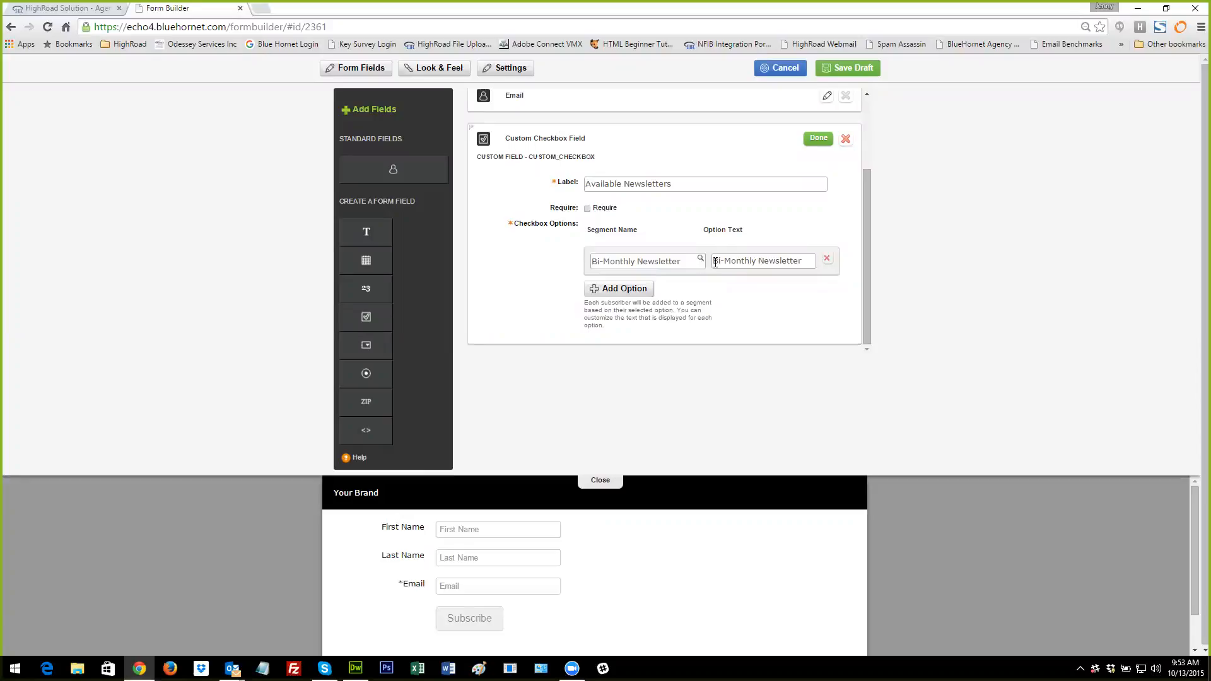
left_click_drag(715, 262, 807, 262)
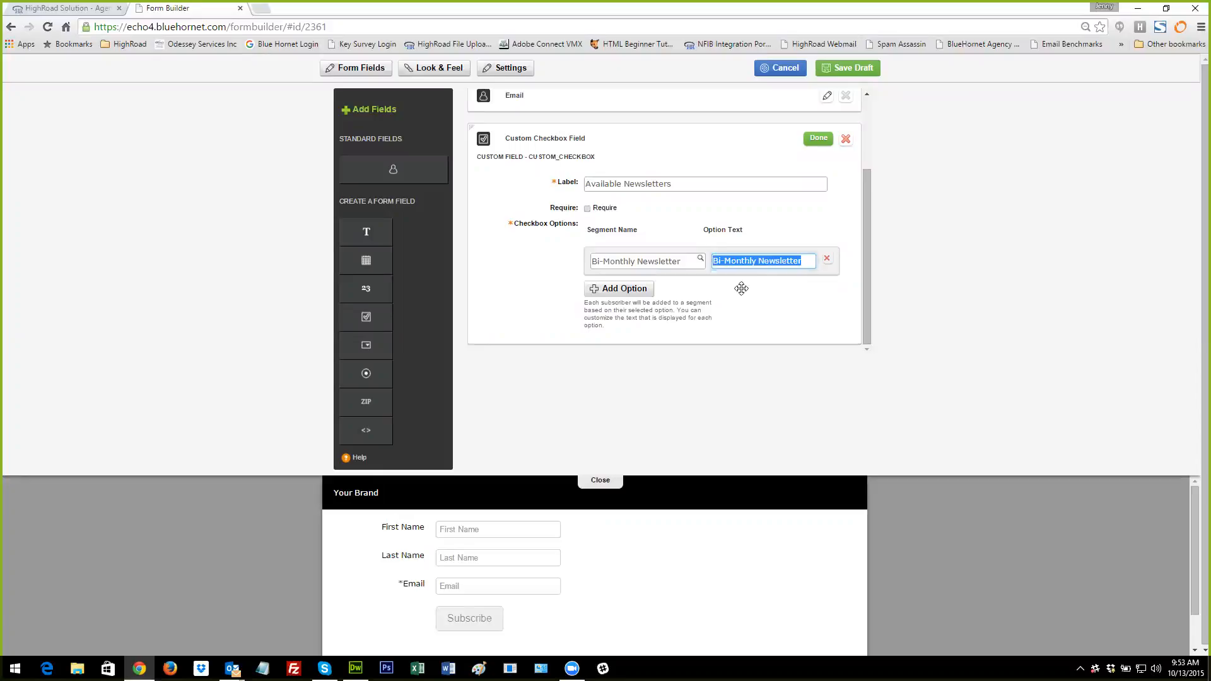
Add another checkbox option and create a live, uncategorized static segment named Bi-Weekly Newsletter for it
left_click(633, 291)
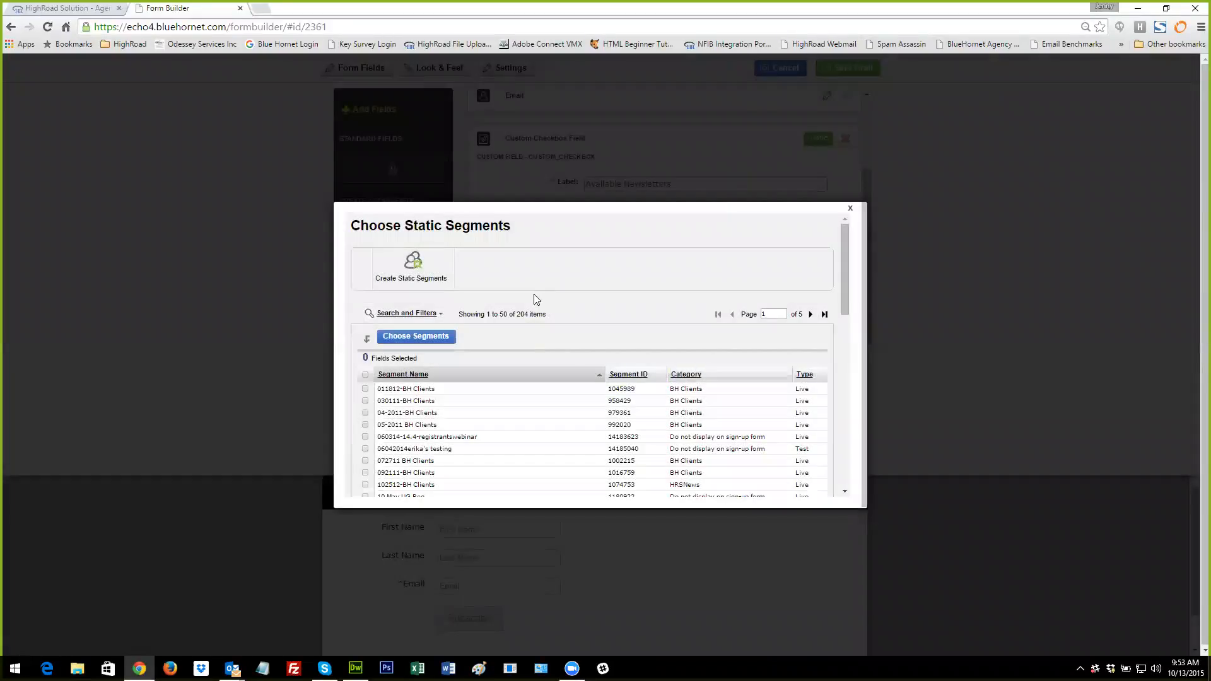
left_click(418, 274)
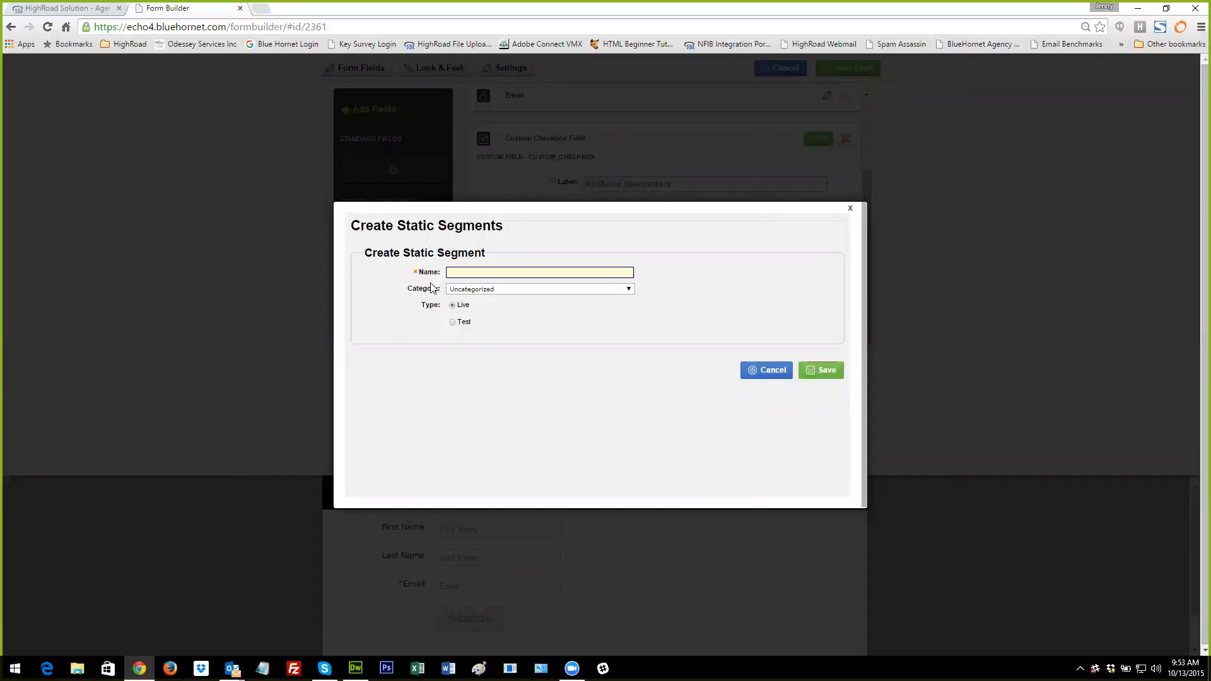
type("Bi-Weekkly Newsletter")
left_click(835, 369)
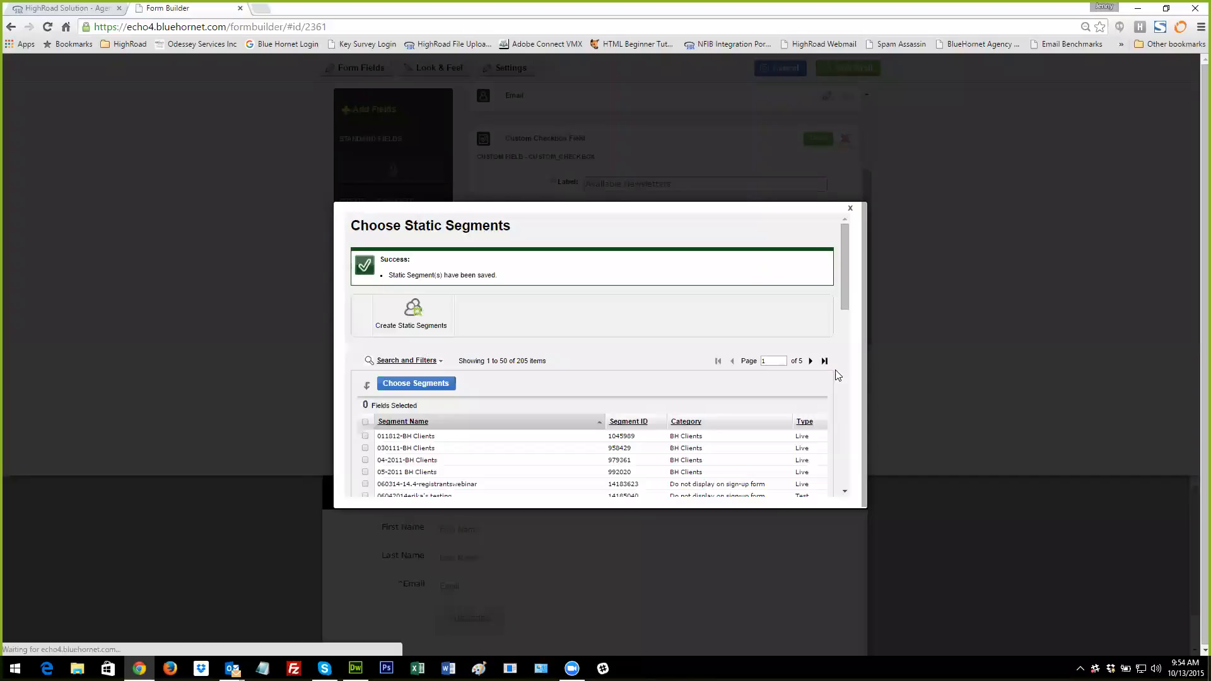
Search the static segments for %bi-weekly% and assign the Bi-Weekly Newsletter segment as the second checkbox option
left_click(410, 360)
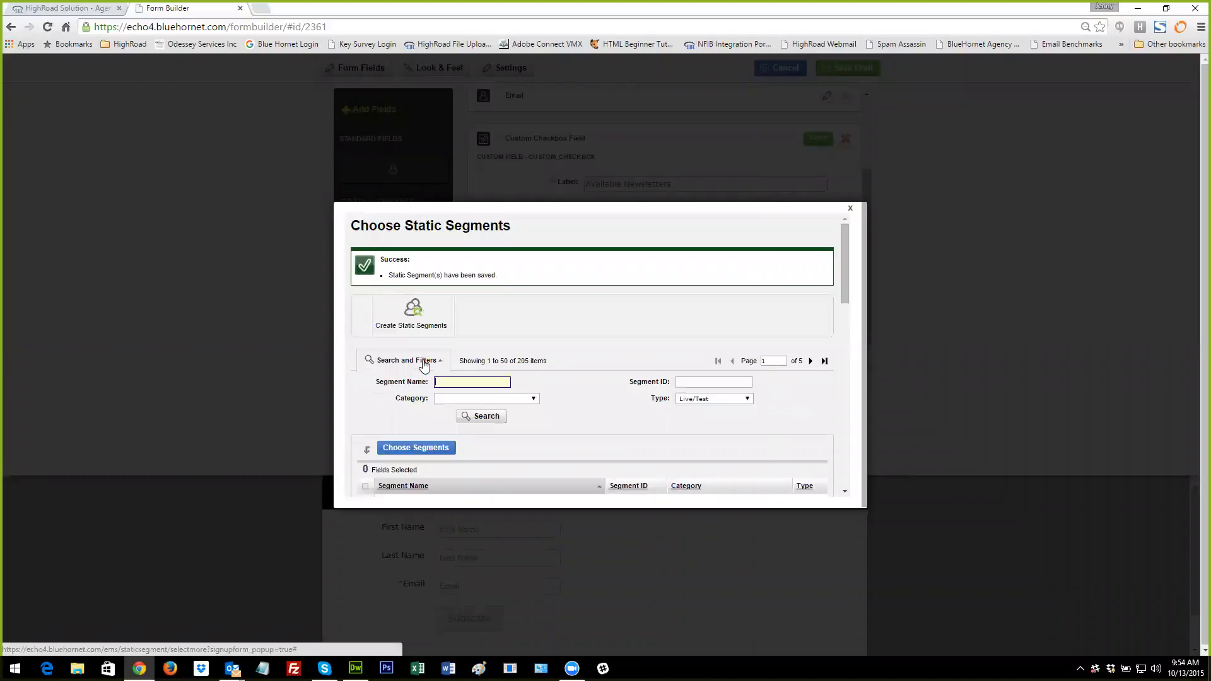
type("%b")
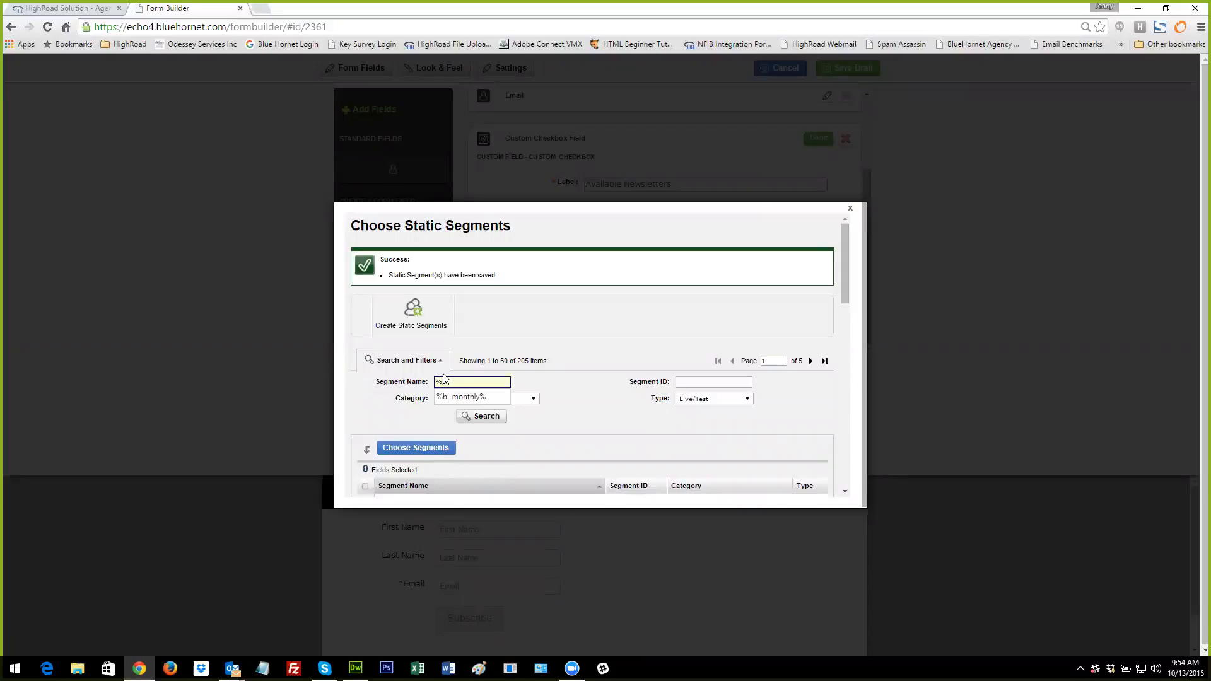
type("i-weekly%")
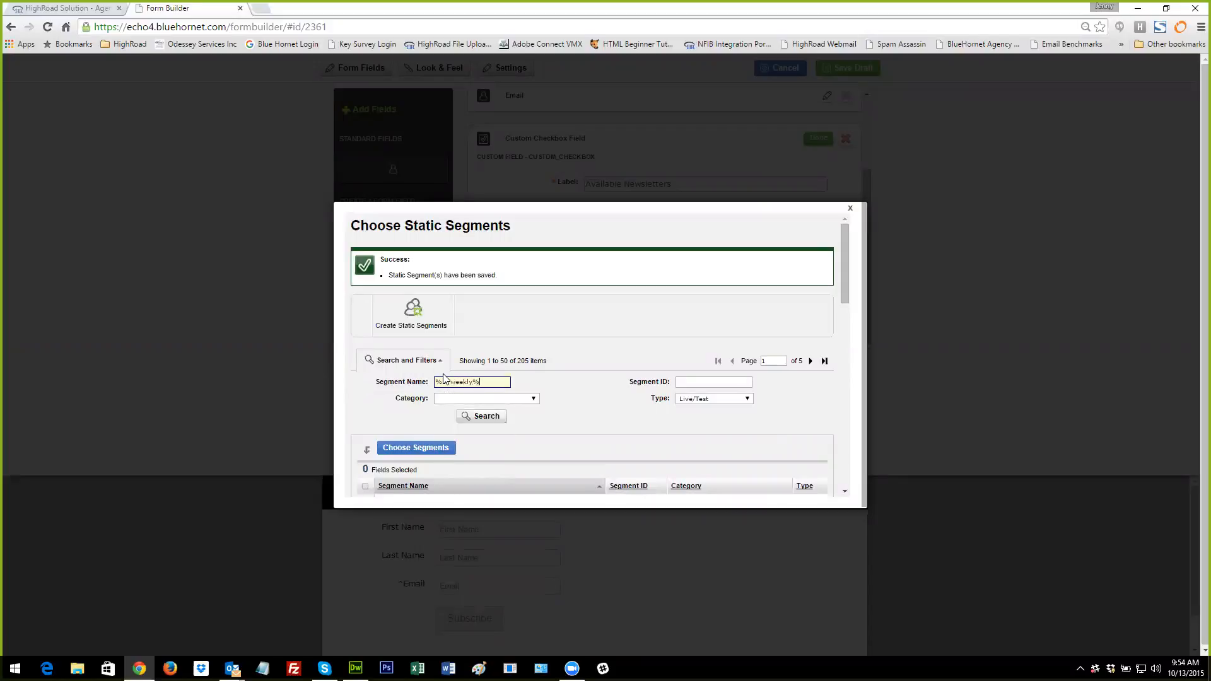
left_click(477, 417)
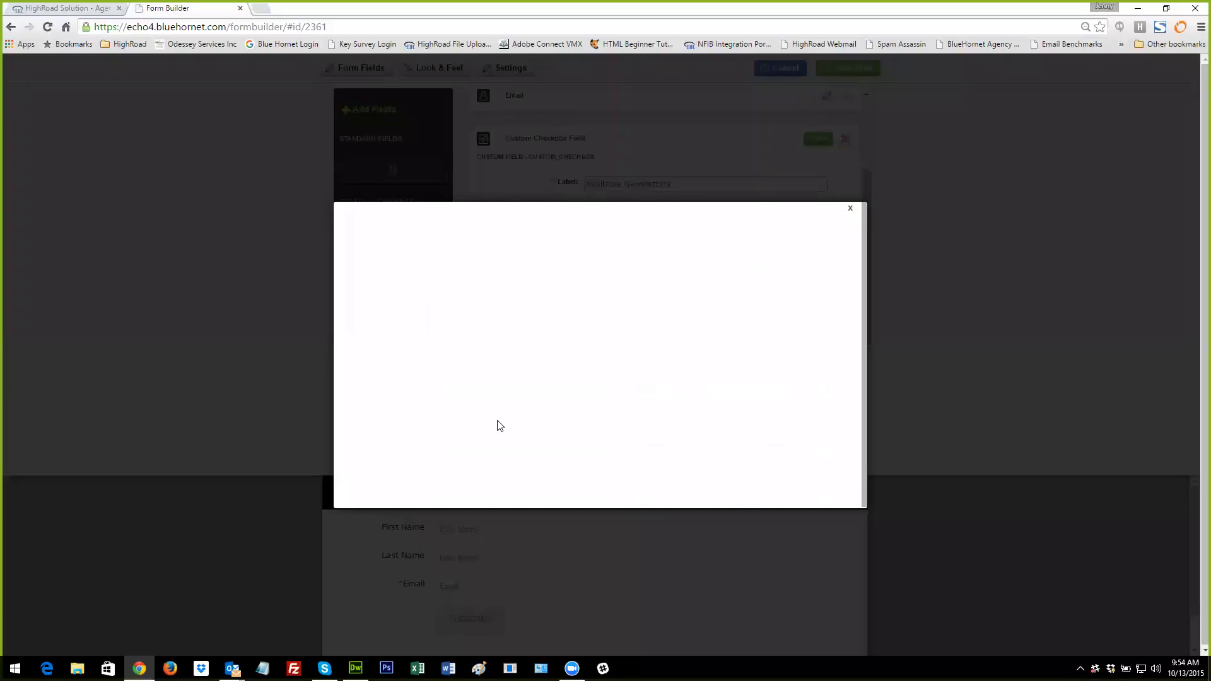
left_click(365, 454)
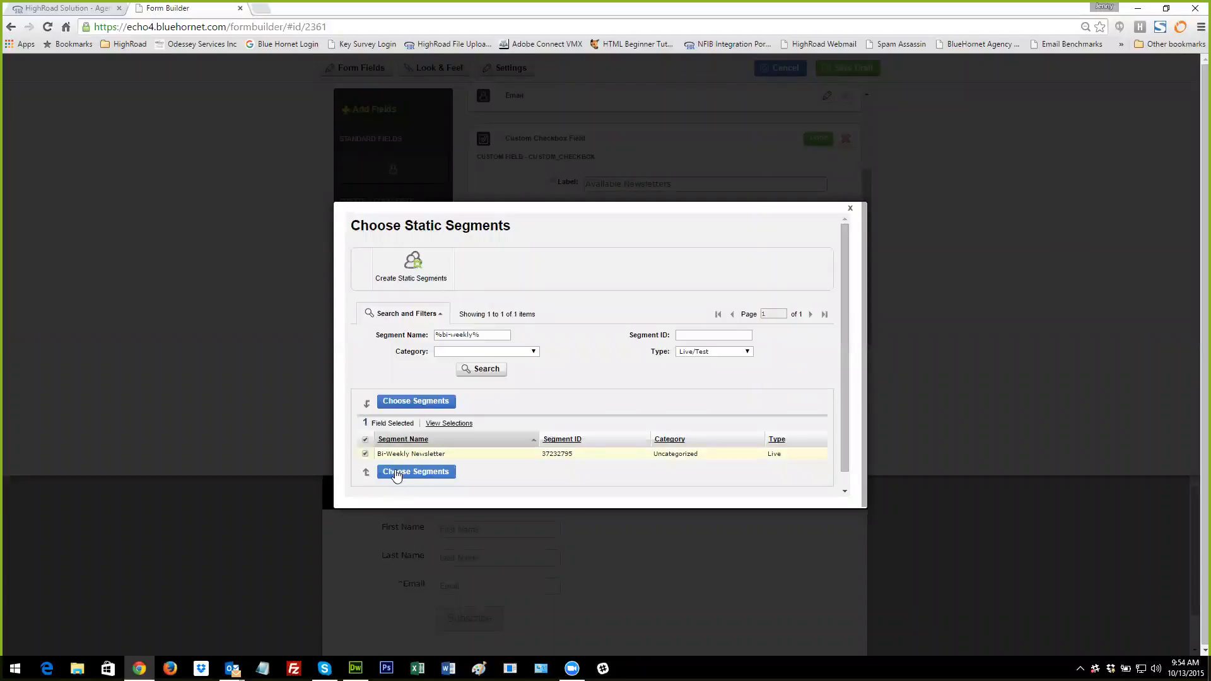
left_click(397, 472)
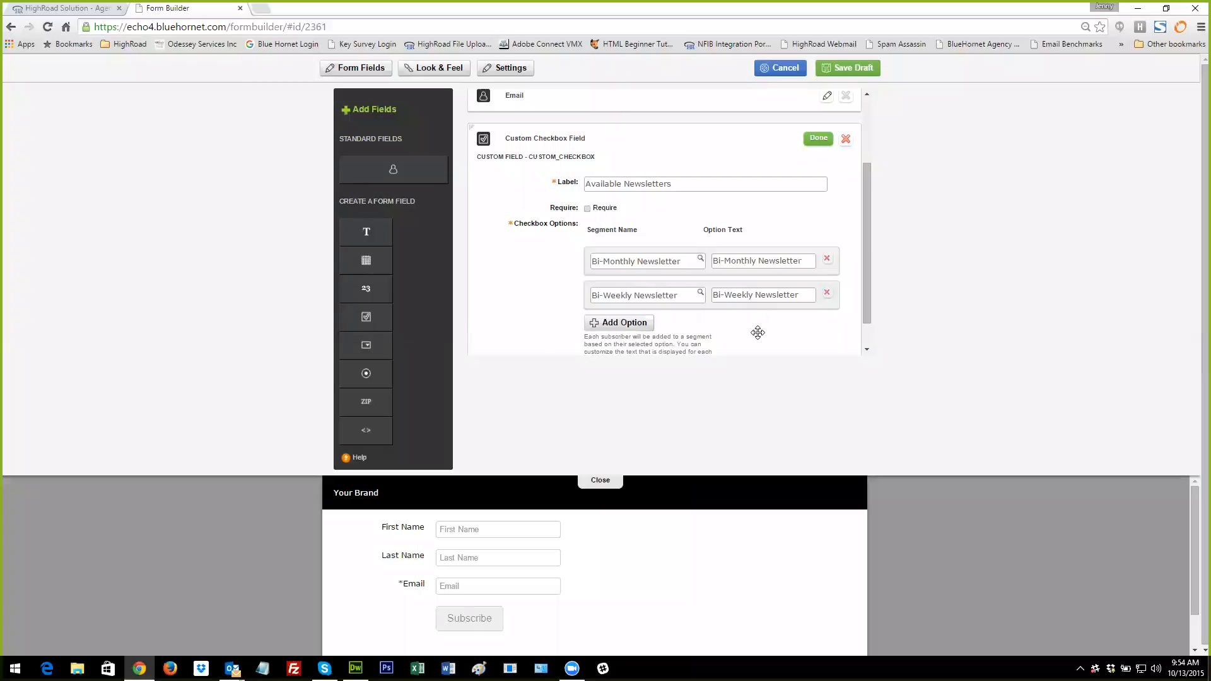
Review the checkbox options and finish editing the Available Newsletters field
scroll(758, 333, "down", 1)
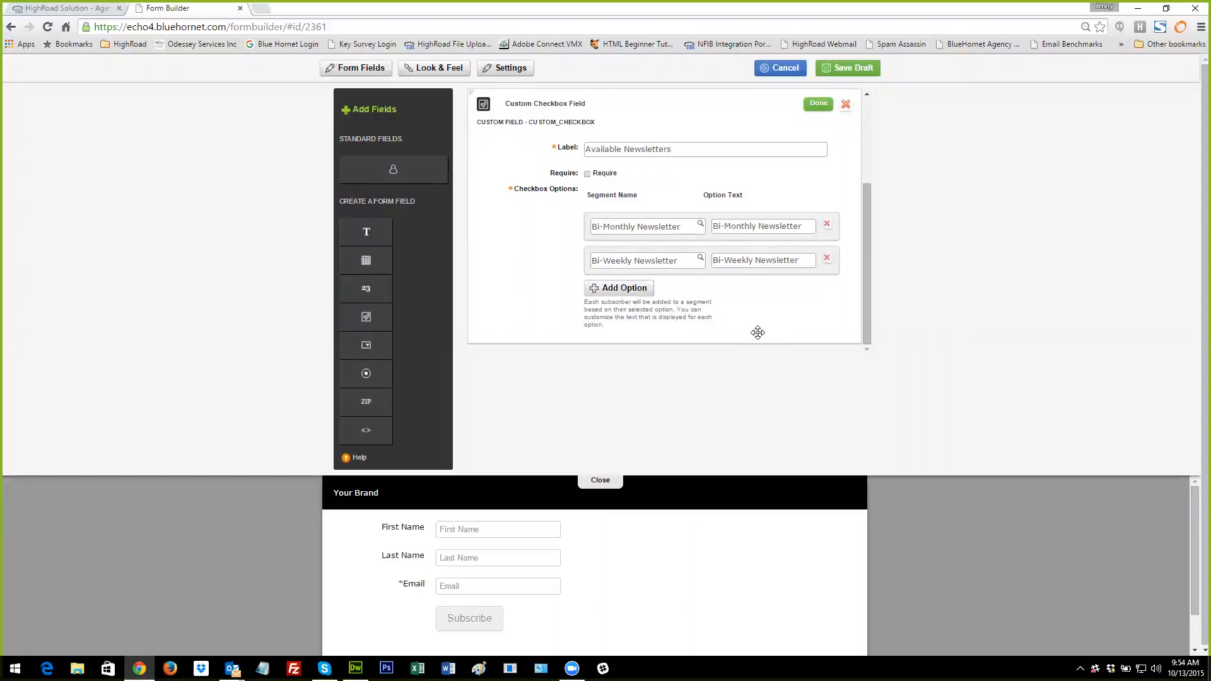
scroll(758, 332, "up", 2)
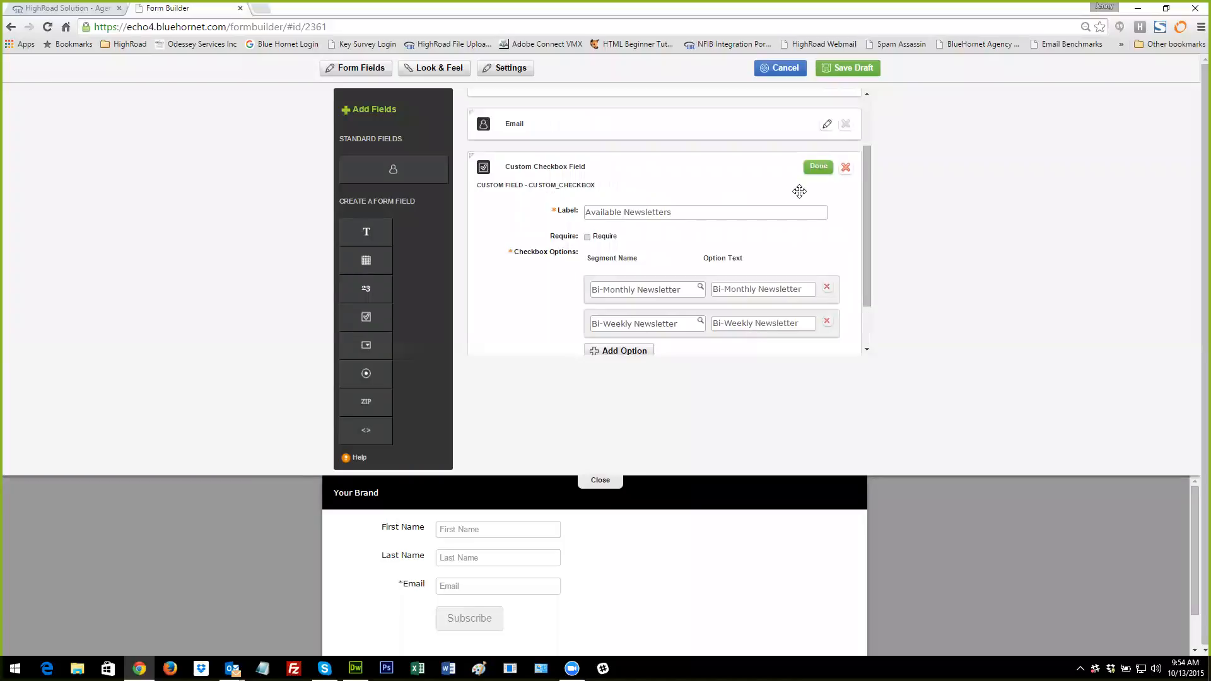
left_click(818, 168)
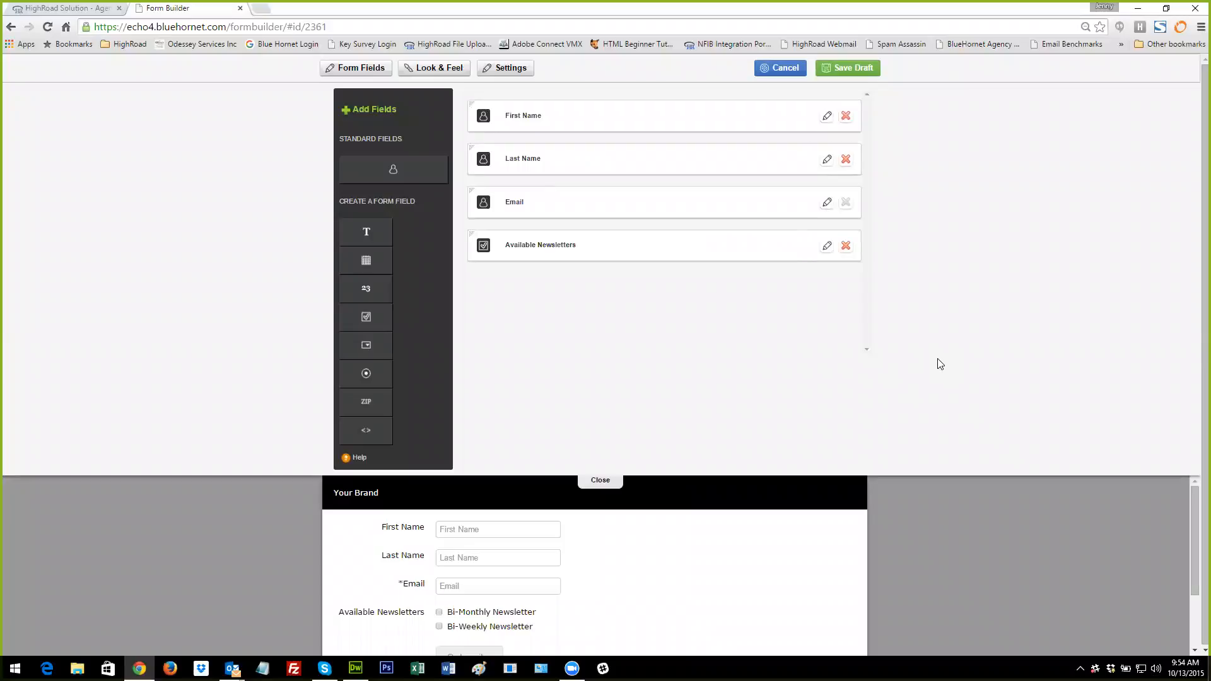
scroll(965, 507, "down", 1)
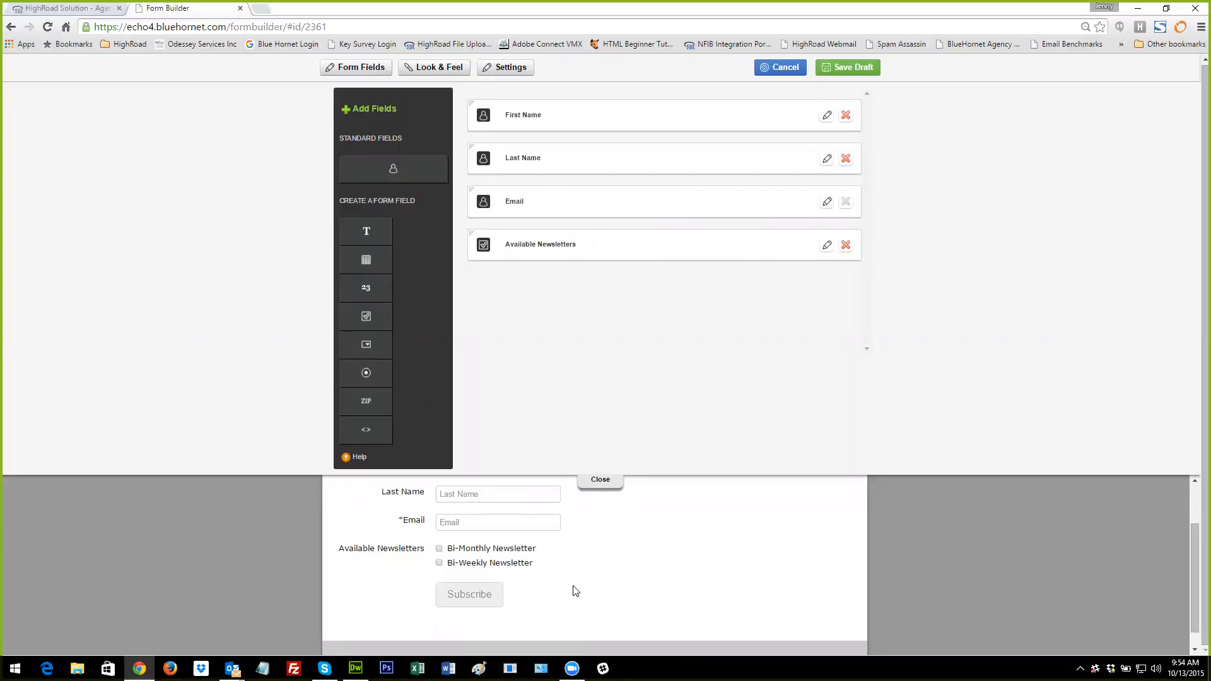
scroll(576, 591, "up", 1)
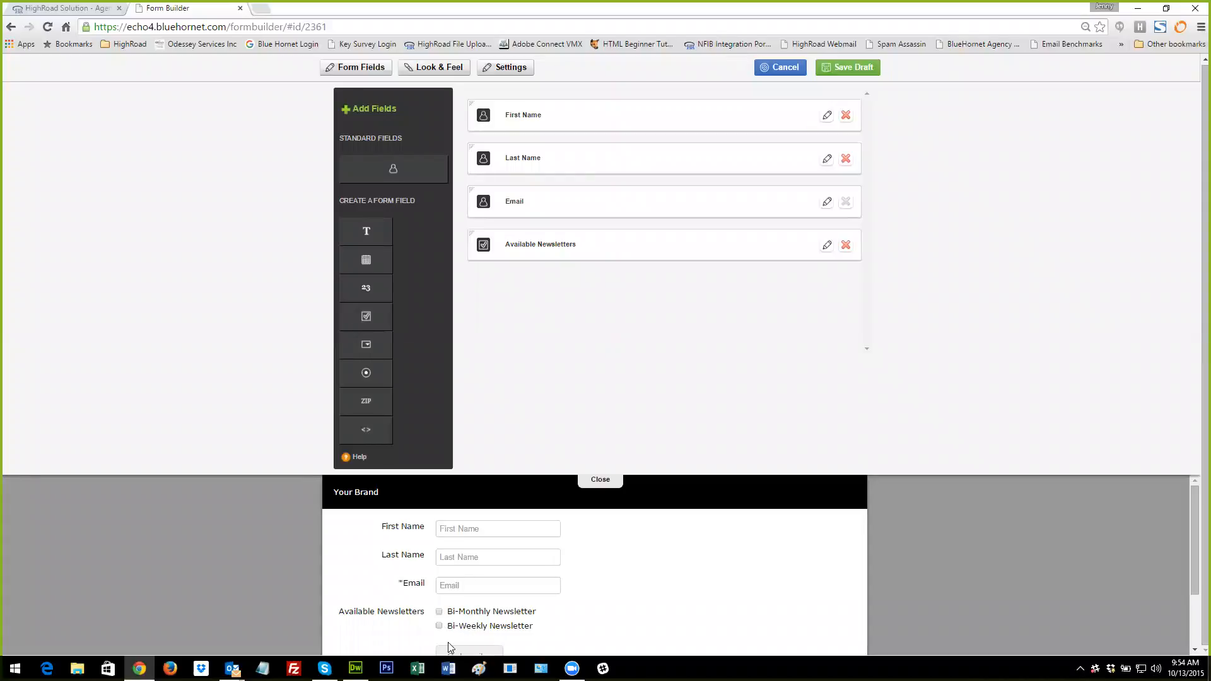
scroll(569, 627, "down", 1)
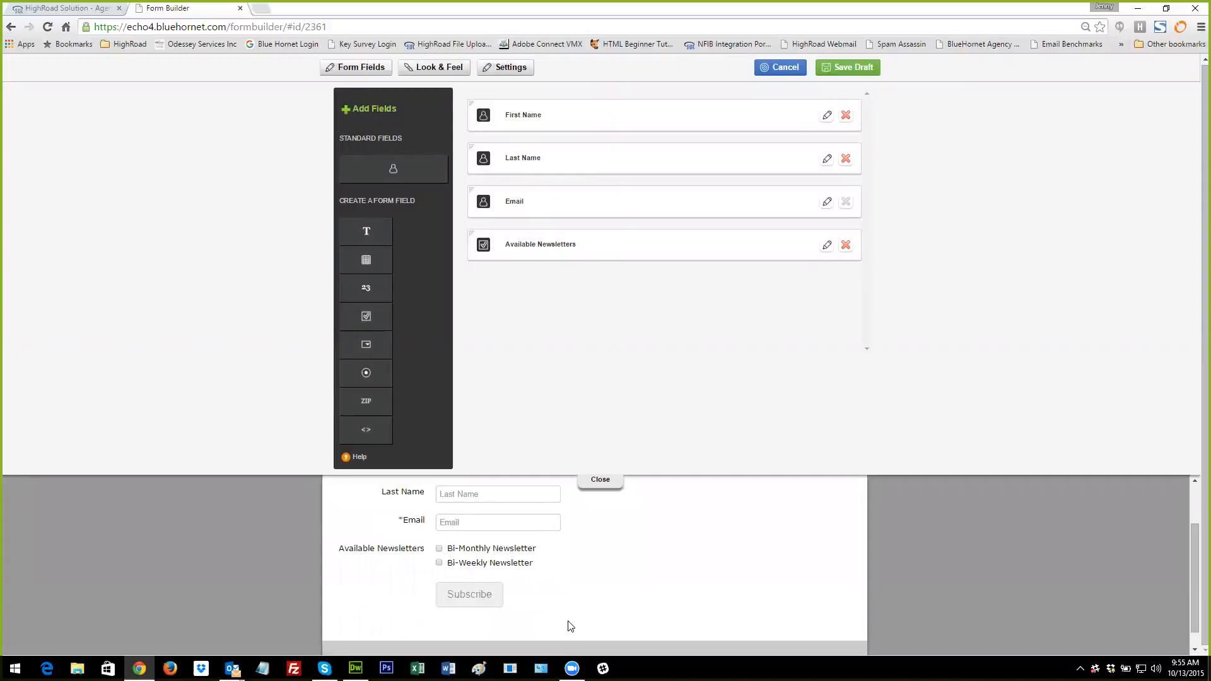
scroll(569, 626, "up", 1)
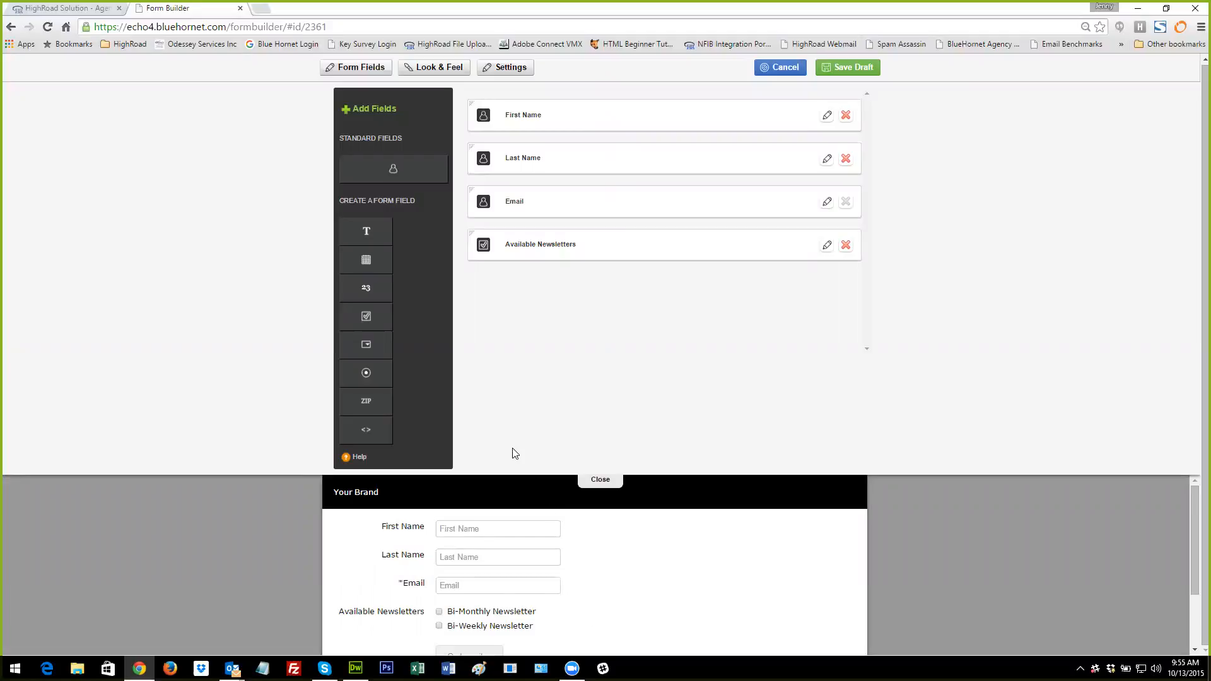
In the form's look and feel settings, set the page body's background color to a bright blue-violet
left_click(420, 73)
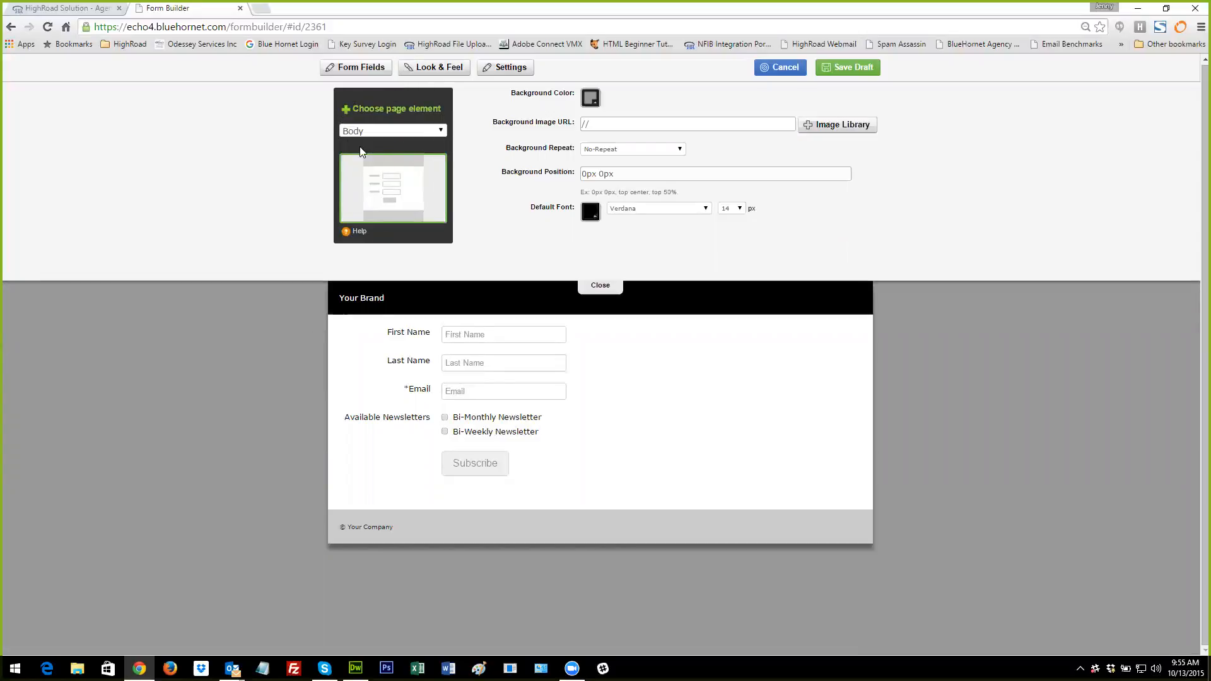
left_click(439, 130)
left_click(429, 139)
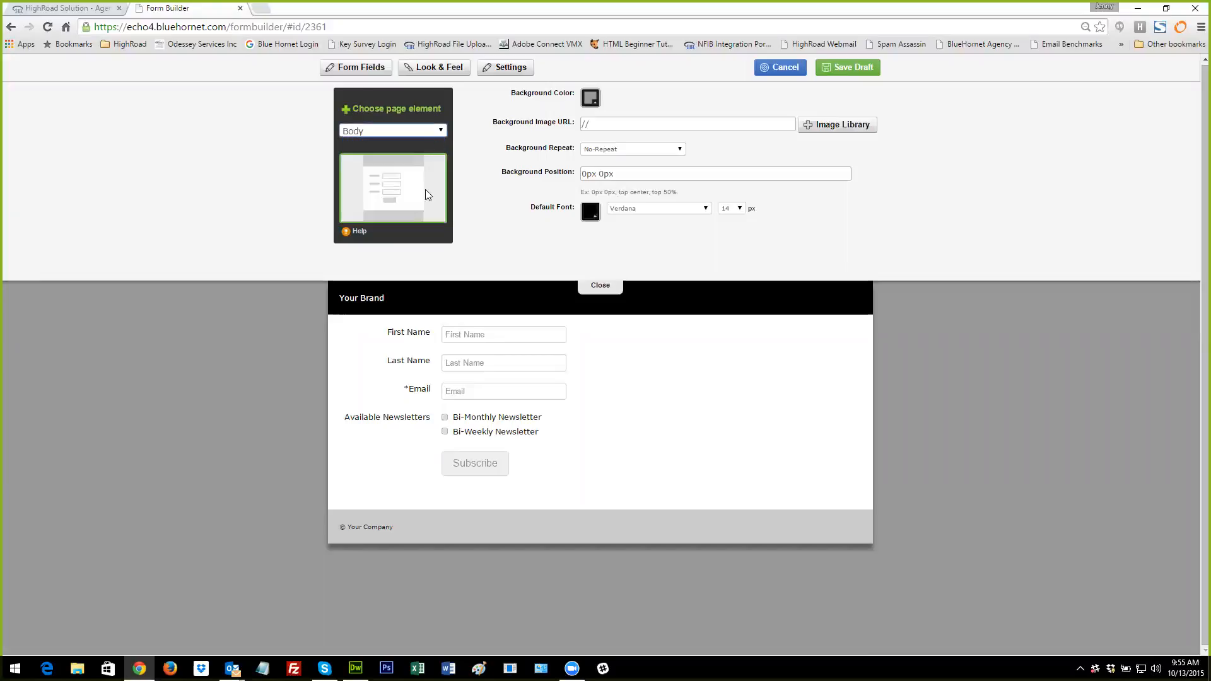
left_click(591, 100)
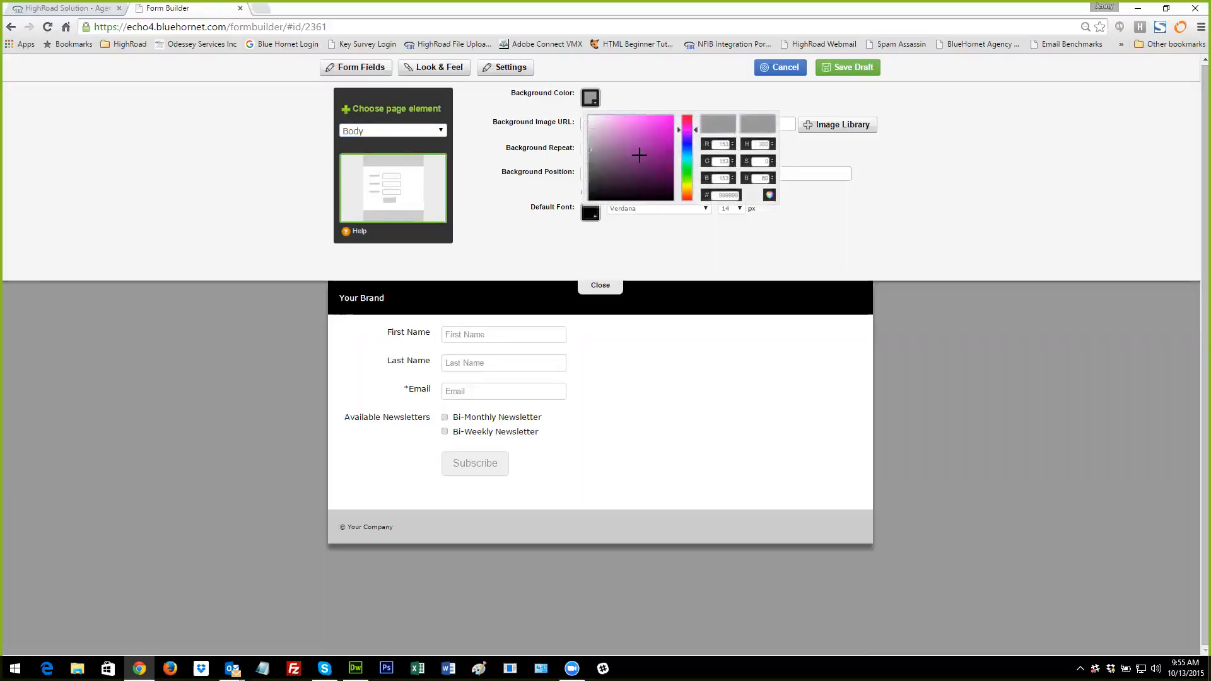
left_click(687, 143)
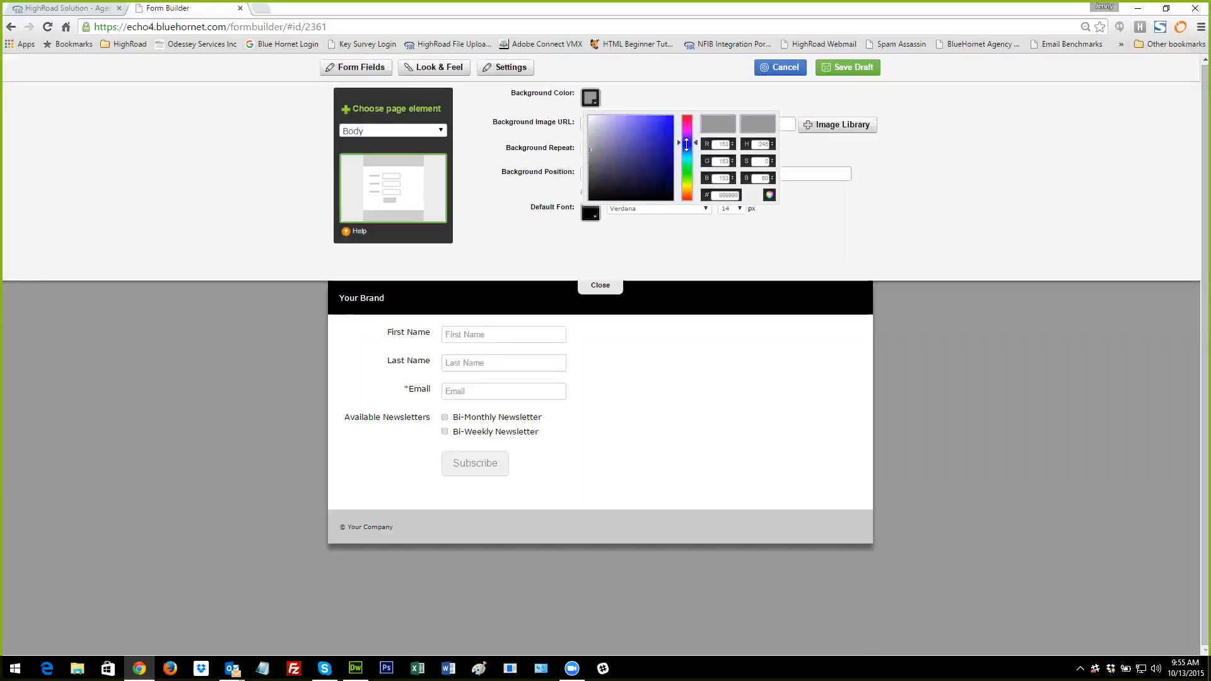
left_click(637, 120)
left_click(644, 124)
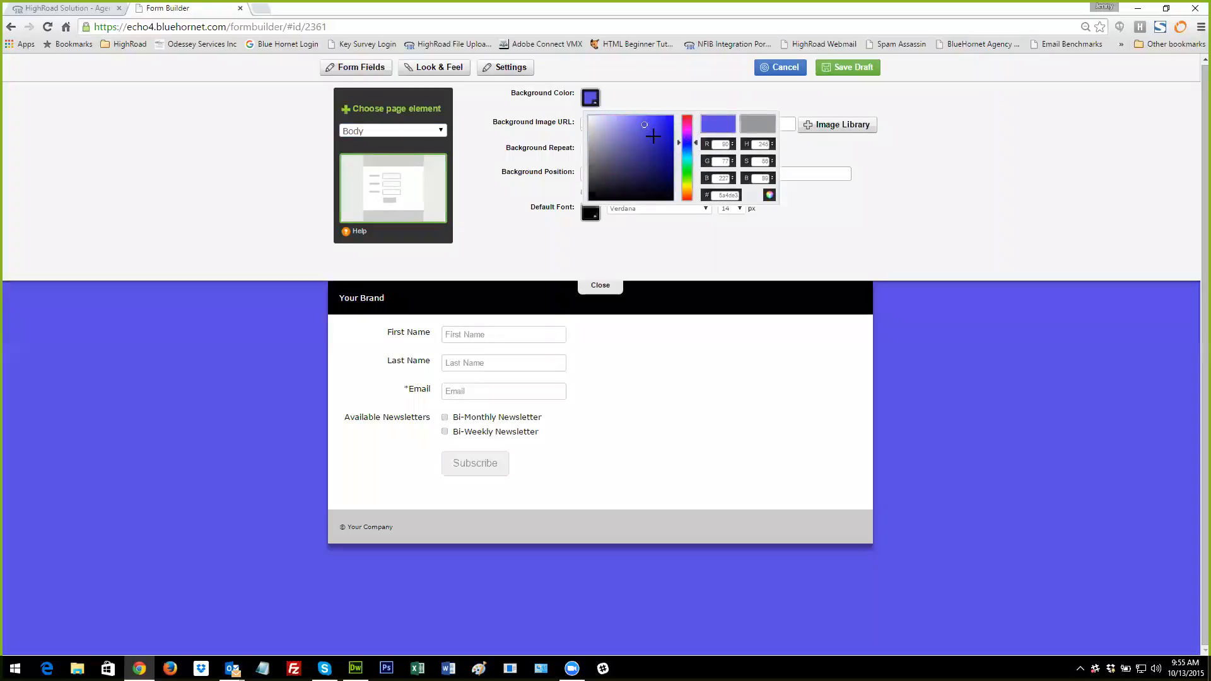
left_click(649, 138)
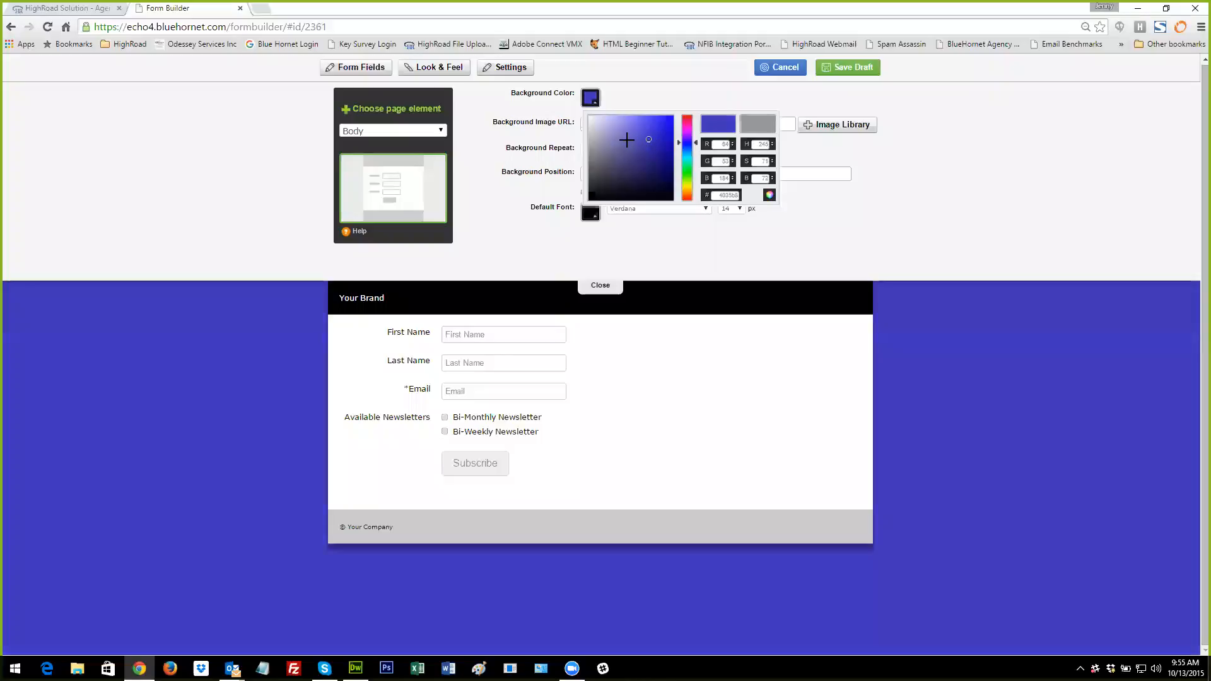
left_click(625, 137)
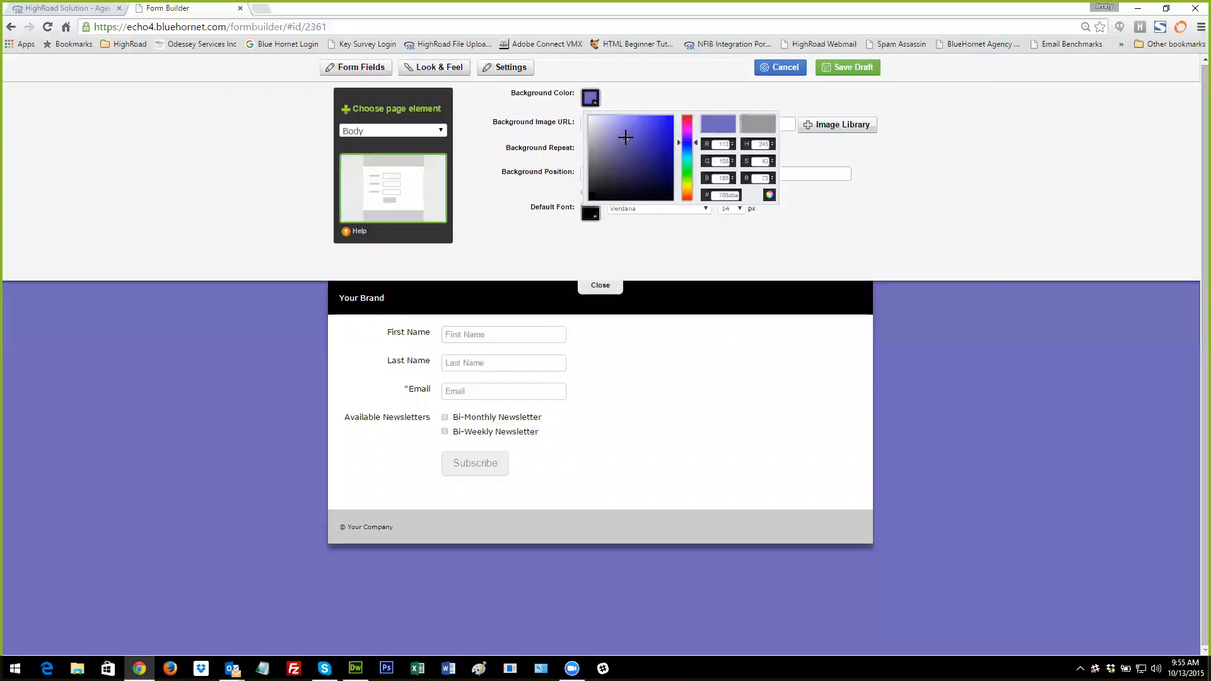
left_click(661, 122)
left_click(645, 118)
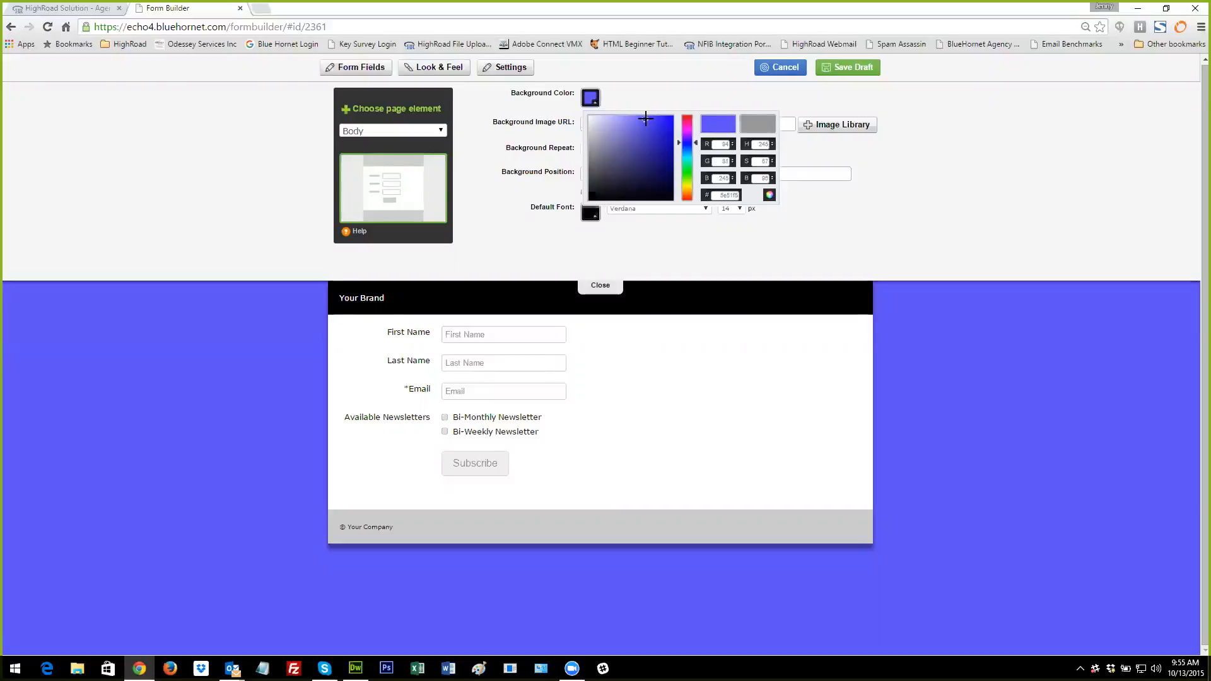
left_click(553, 107)
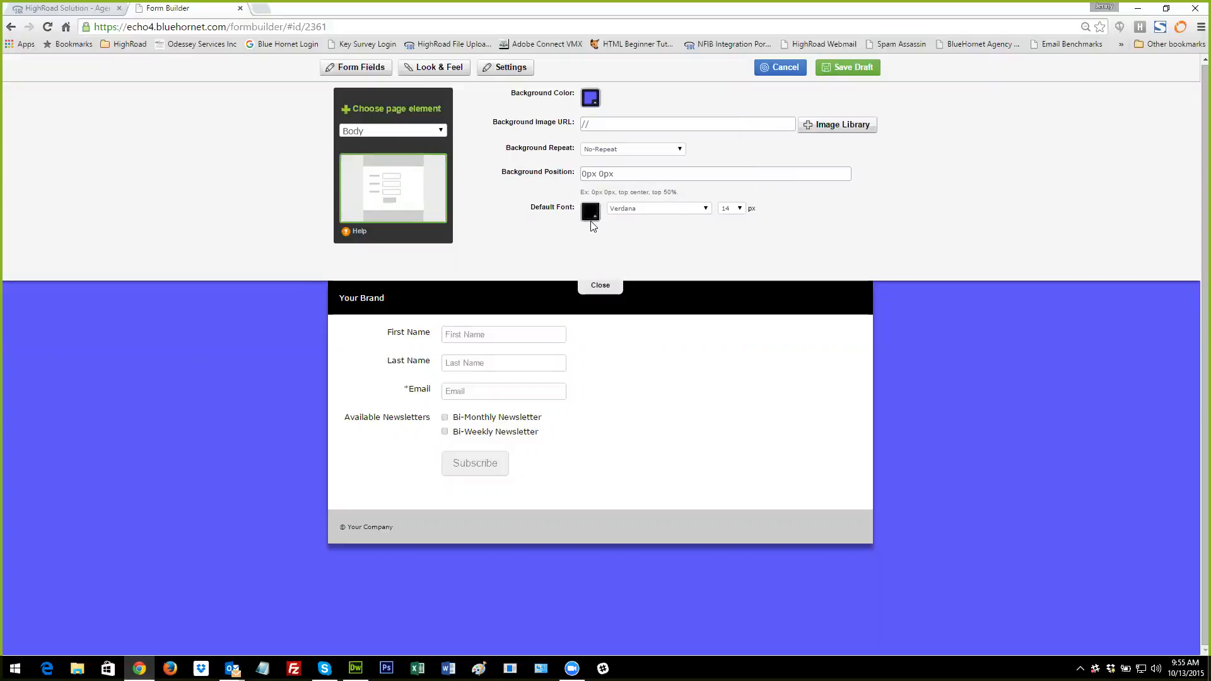
left_click(636, 214)
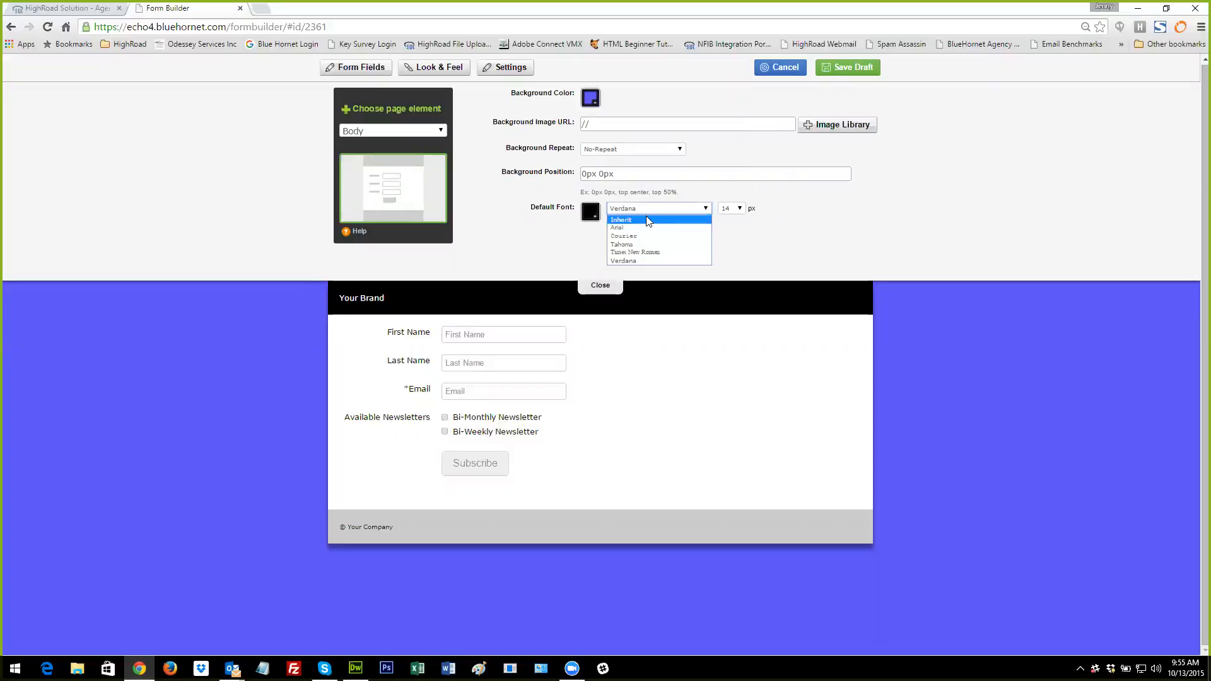
left_click(599, 250)
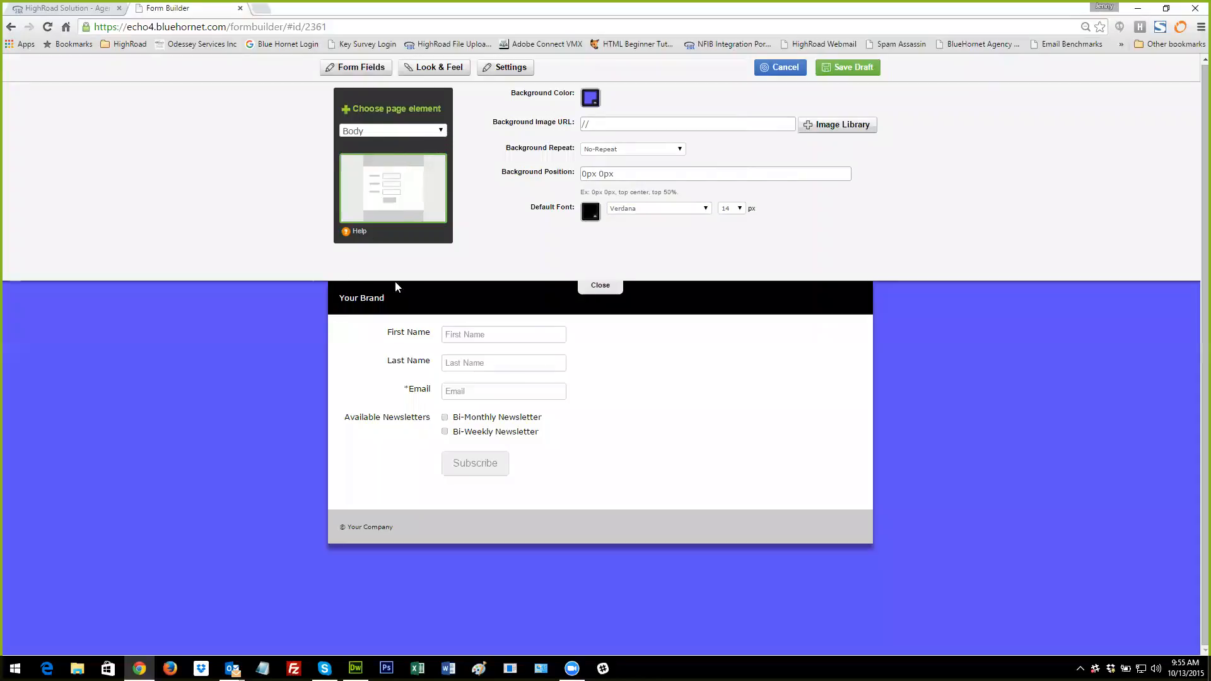
Set the width of the form's content wrapper to 600 pixels
left_click(442, 131)
left_click(415, 156)
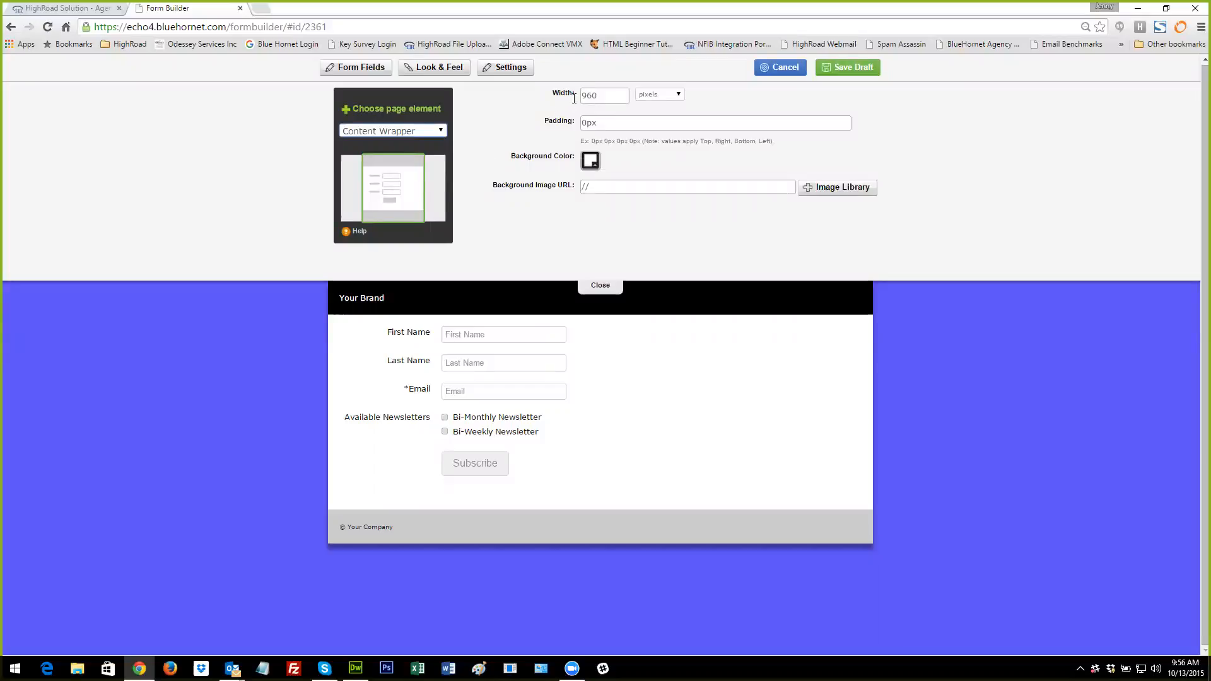
double_click(604, 96)
type("600")
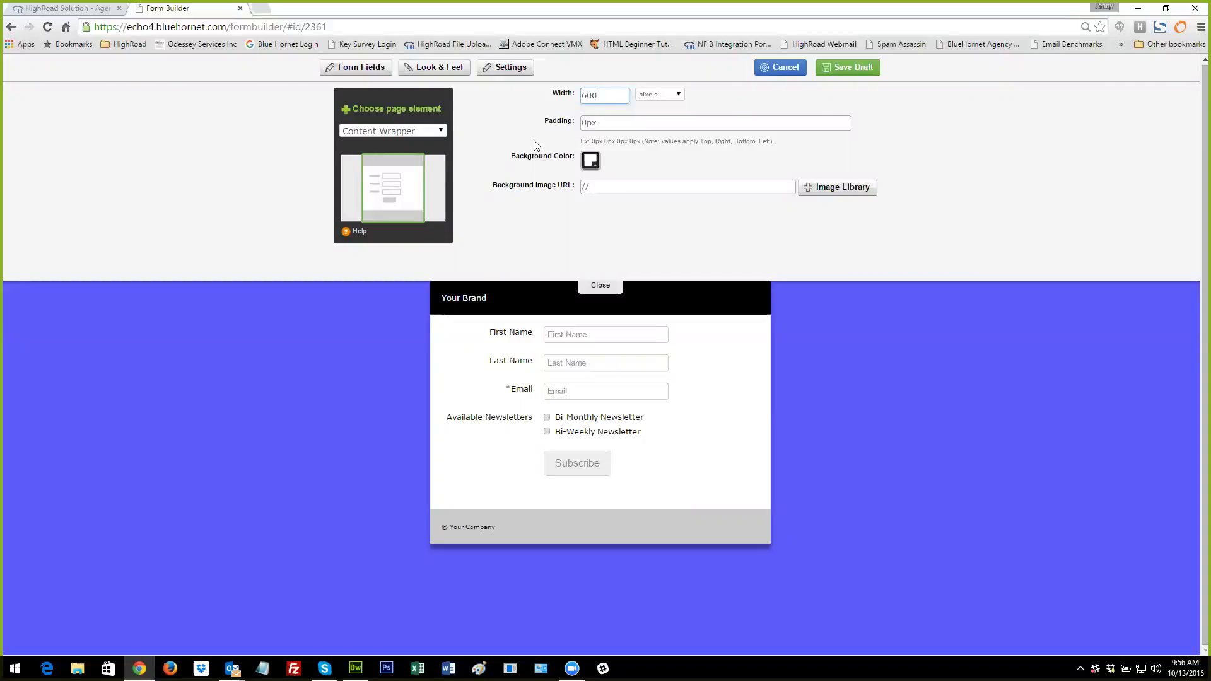
Try a pink background color on the content wrapper and reset it to white with hex value ffffff
left_click(587, 162)
left_click(627, 197)
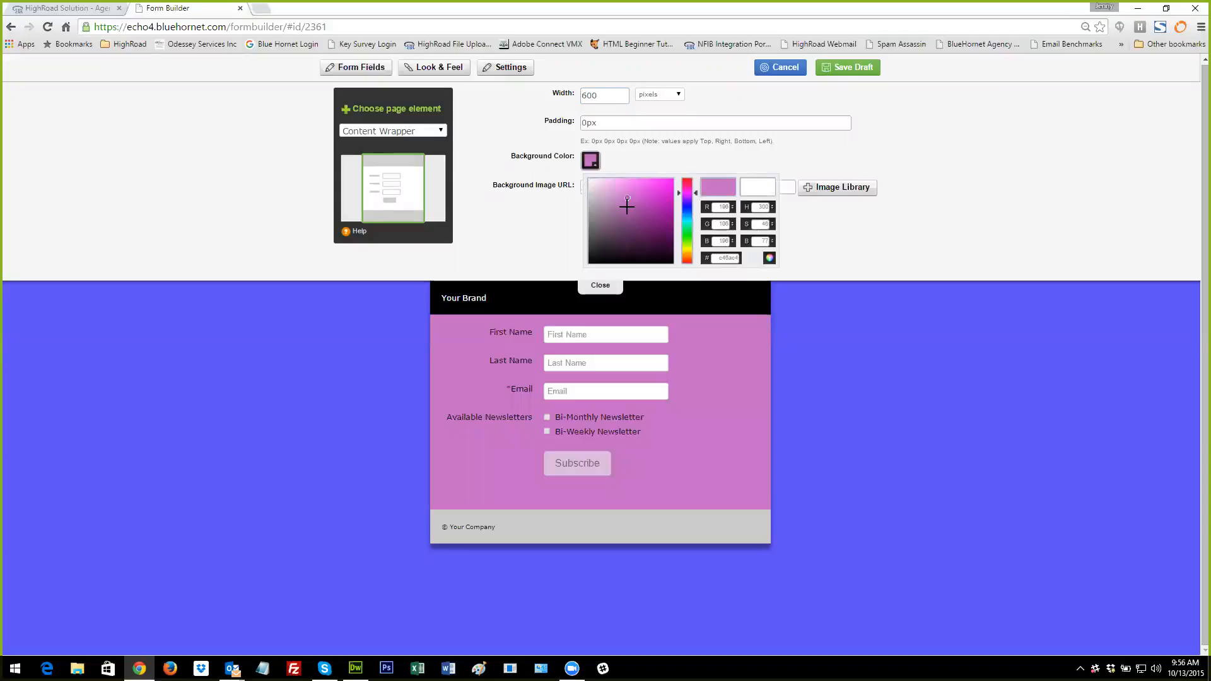
left_click_drag(718, 258, 740, 261)
type("ffff")
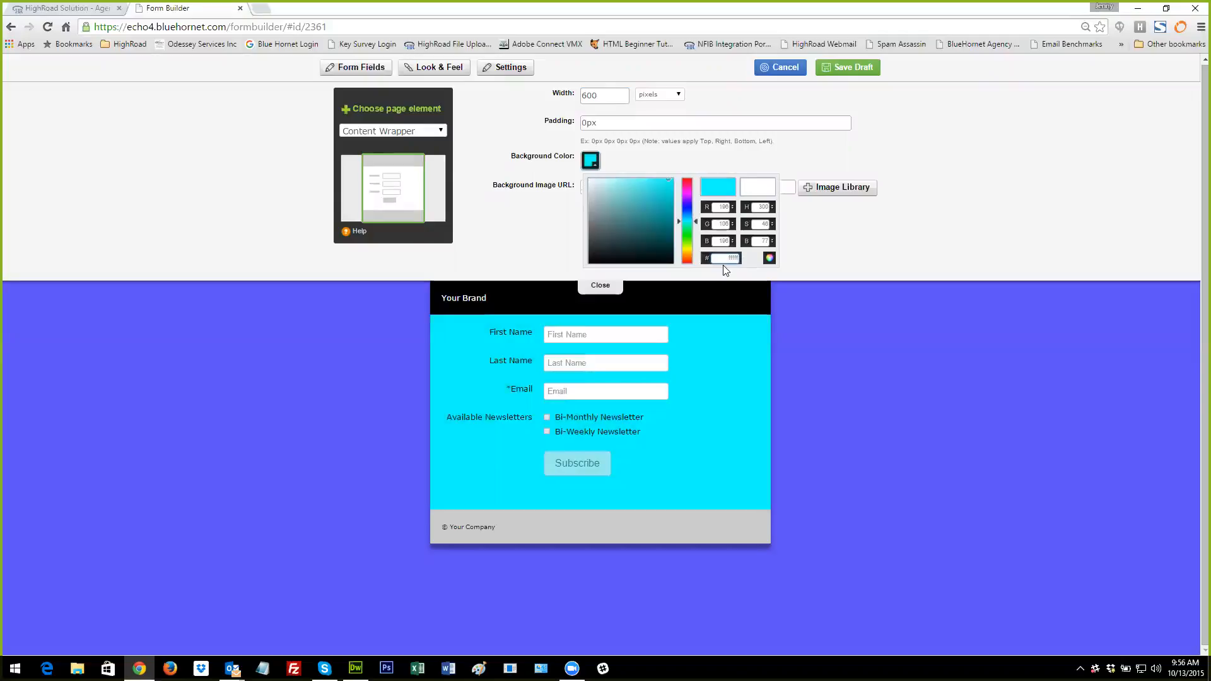
type("ff")
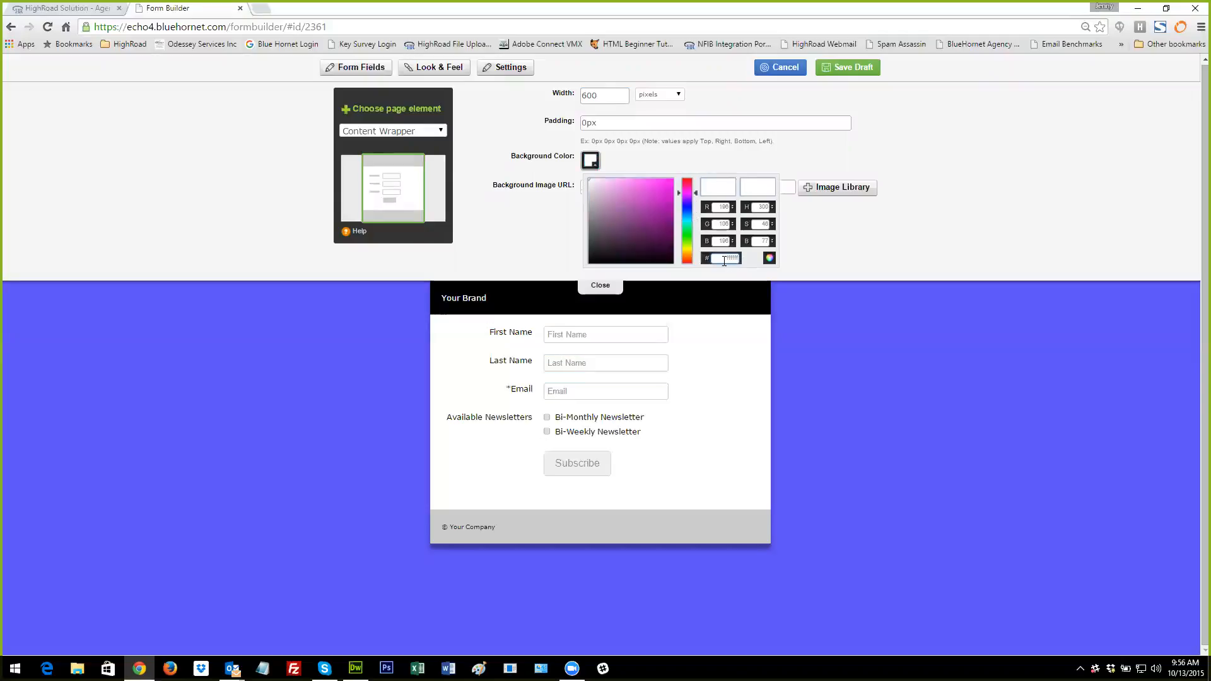
left_click(529, 233)
Set the background color in the header styles to white with hex value ffffff
left_click(443, 133)
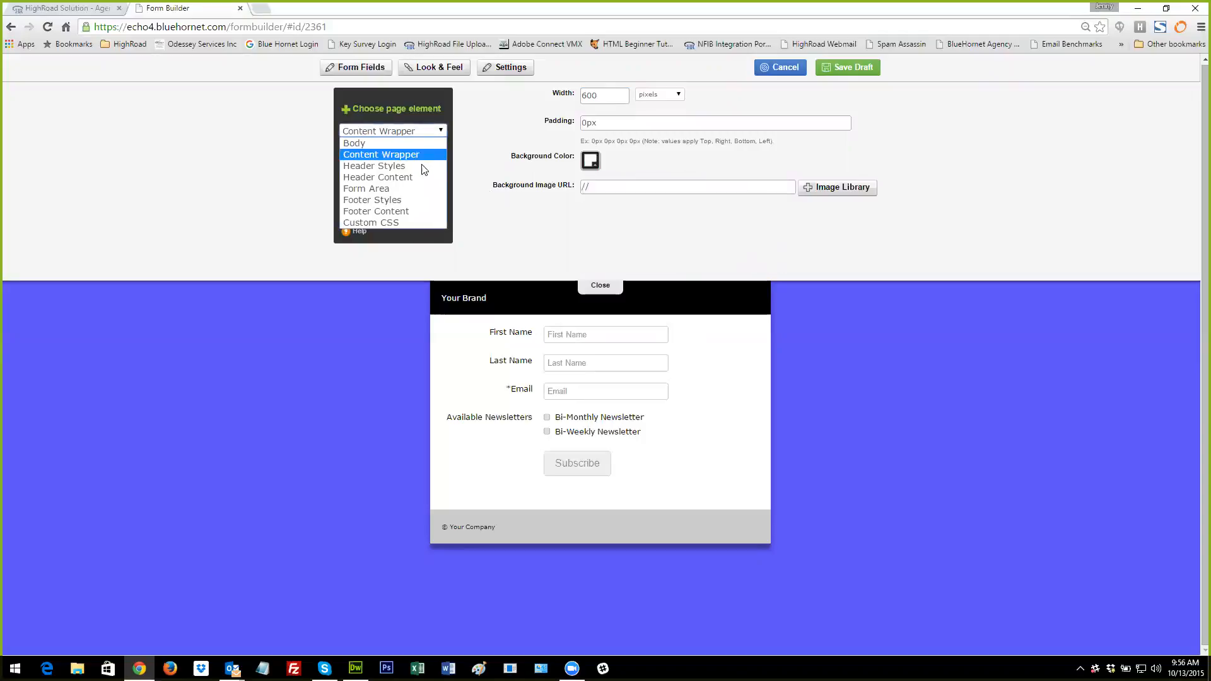
left_click(421, 165)
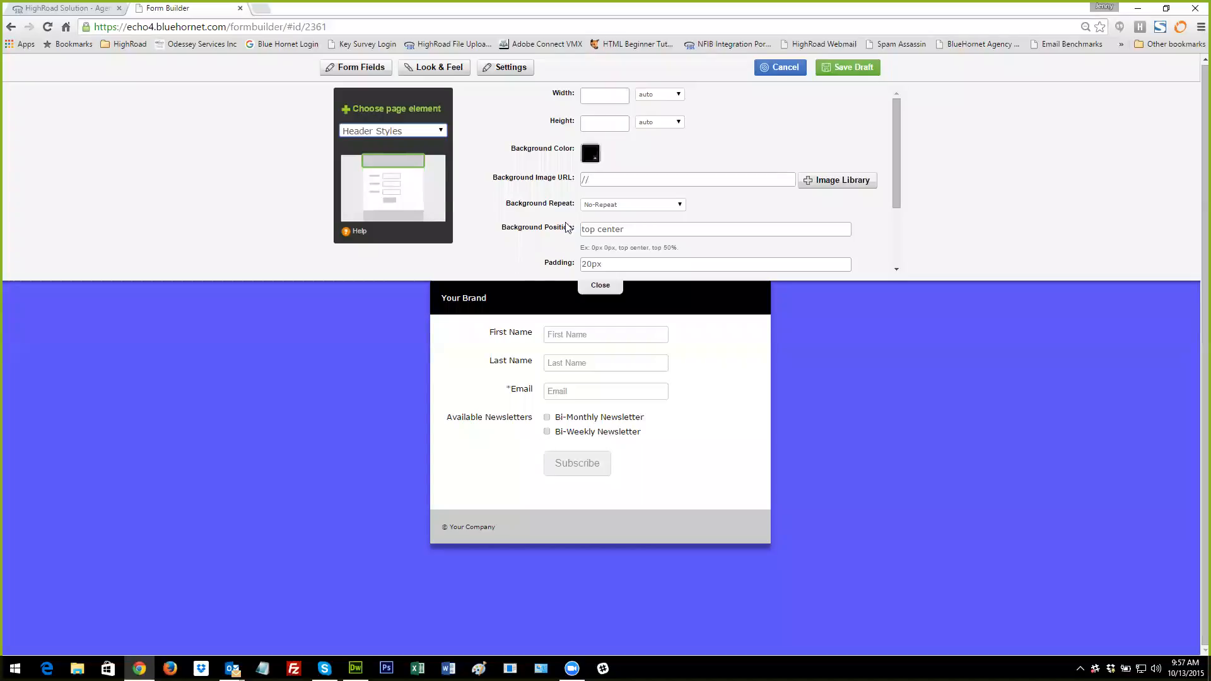
left_click(591, 155)
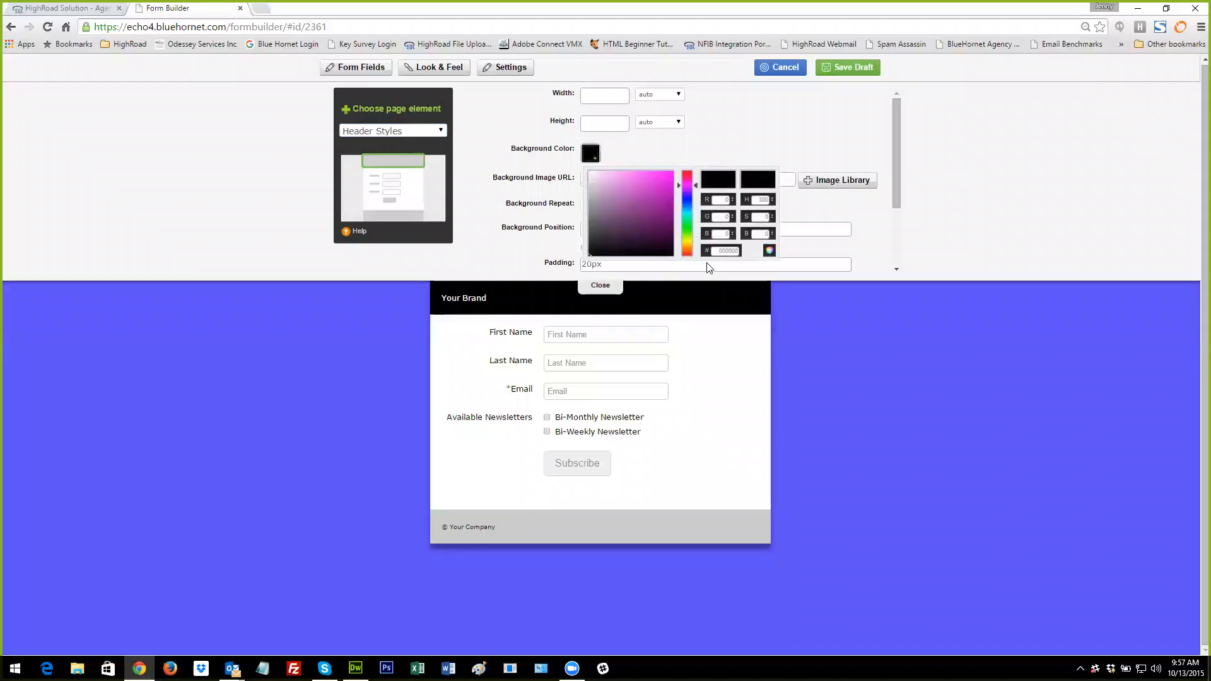
left_click_drag(717, 251, 741, 251)
type("ffffff")
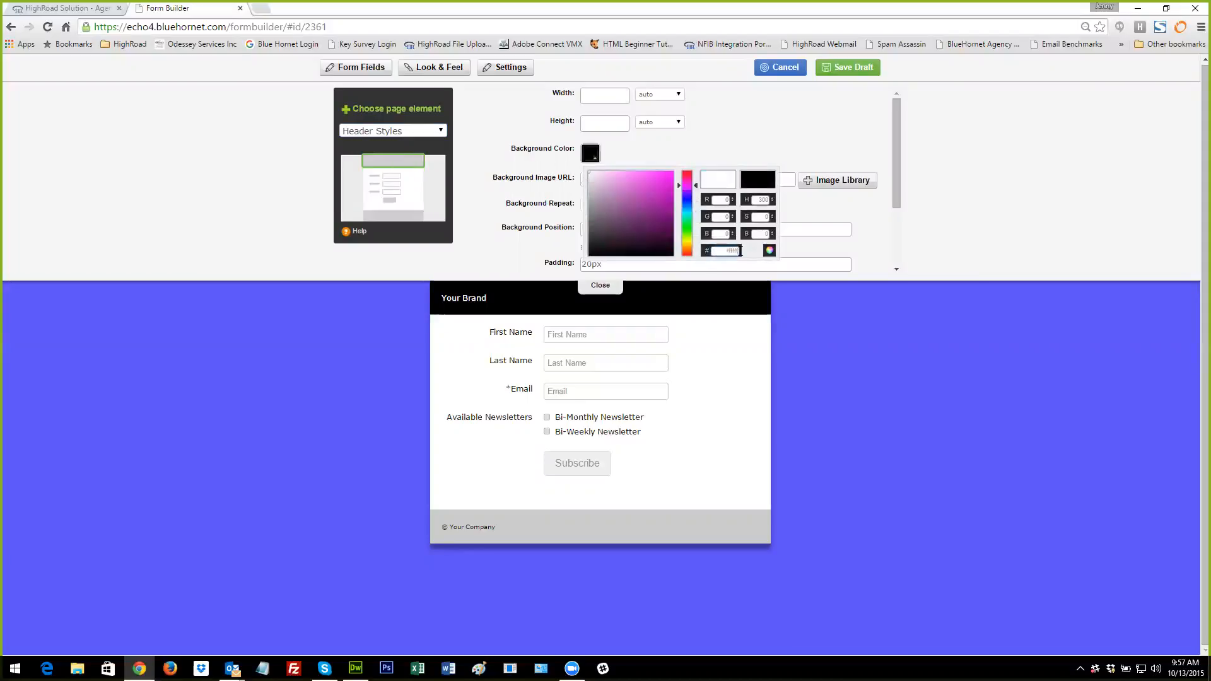
key("Return")
left_click(541, 171)
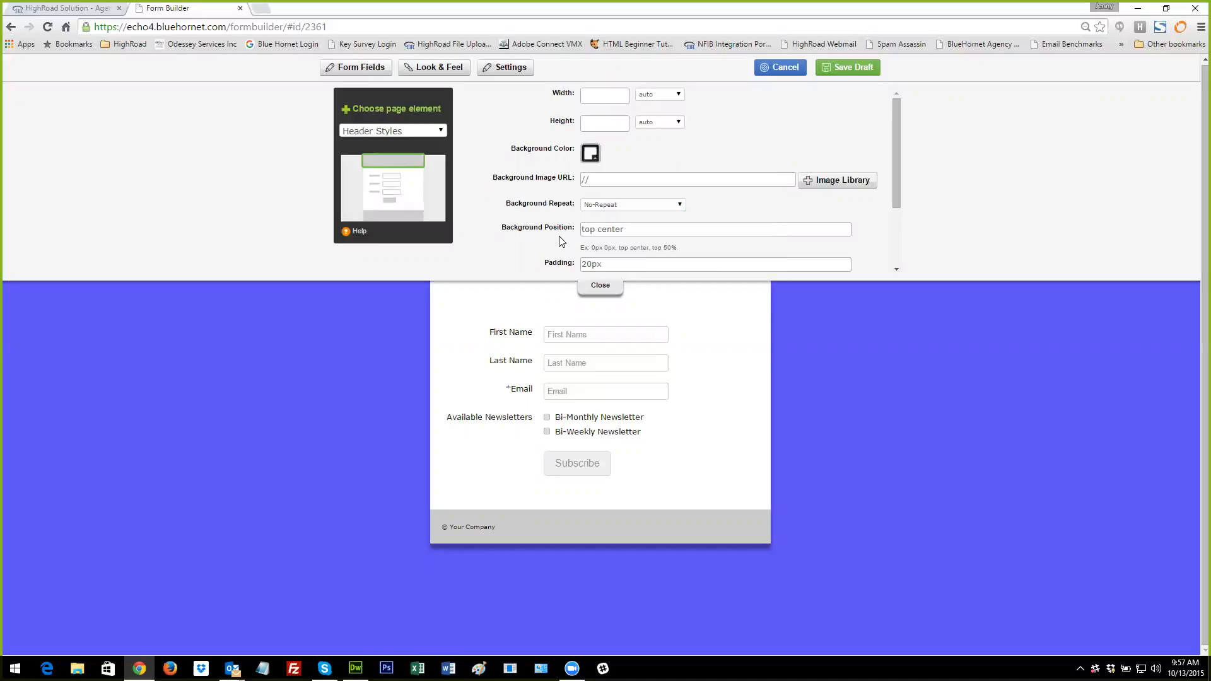
Insert logo.jpg from the image library into the header content and delete the "Your Brand" text
left_click(441, 133)
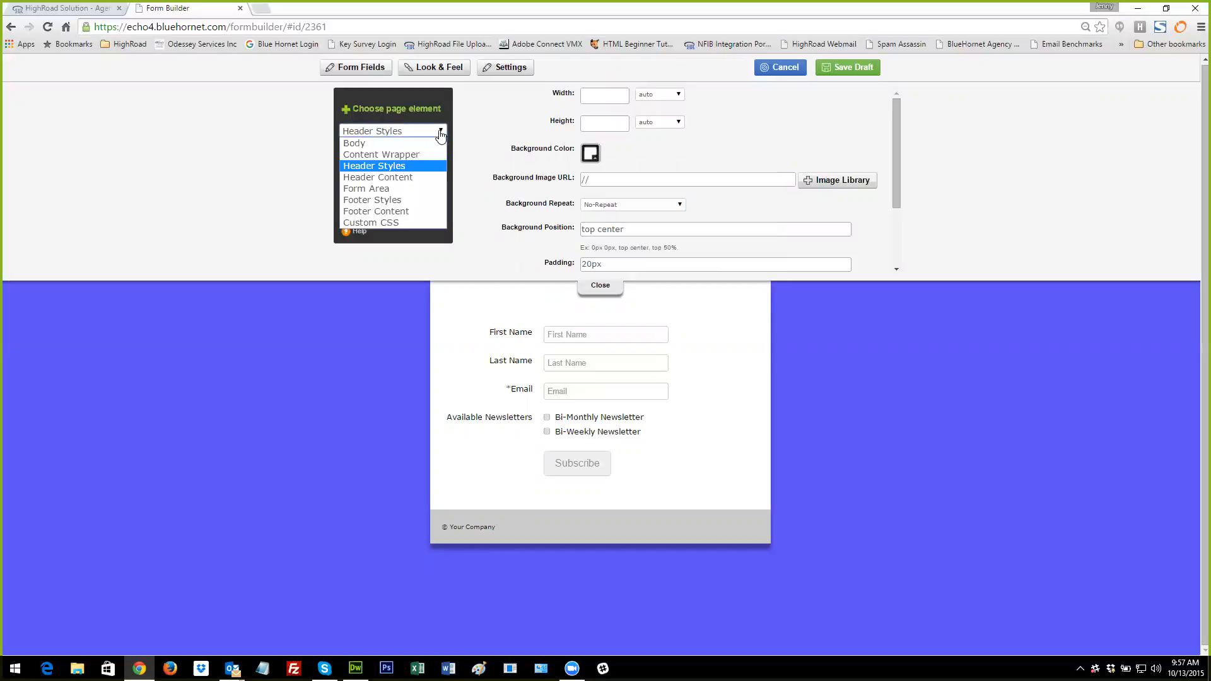
left_click(422, 178)
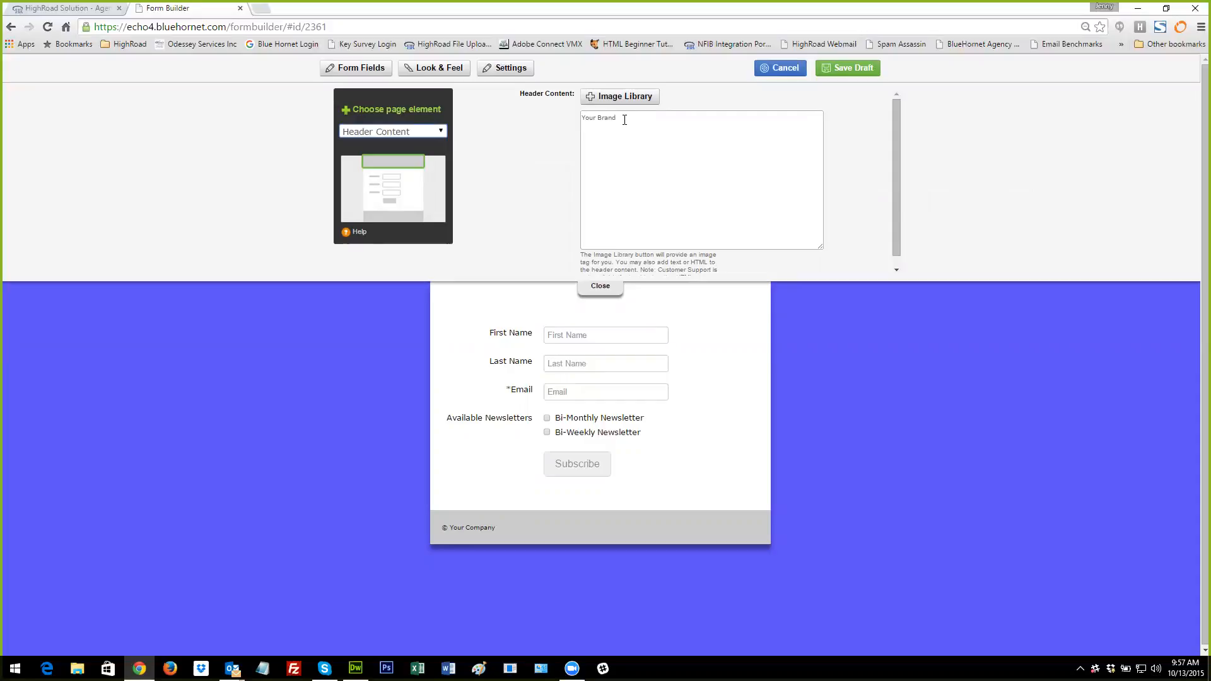
left_click_drag(619, 119, 580, 117)
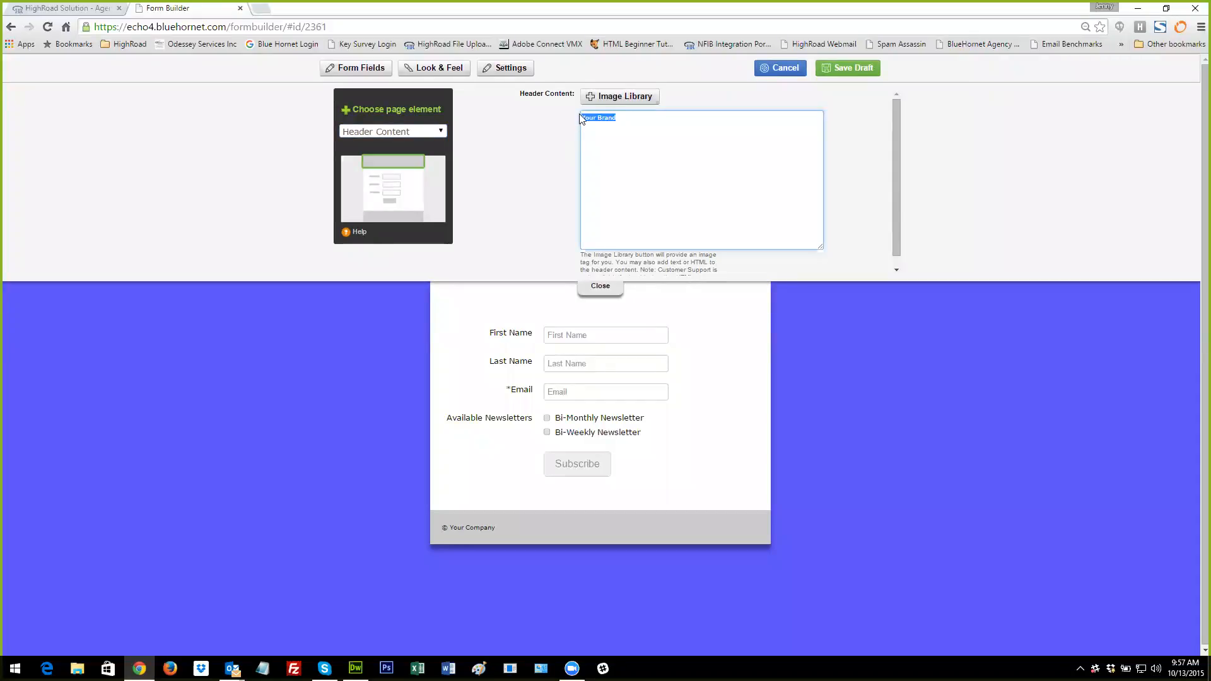
left_click(605, 99)
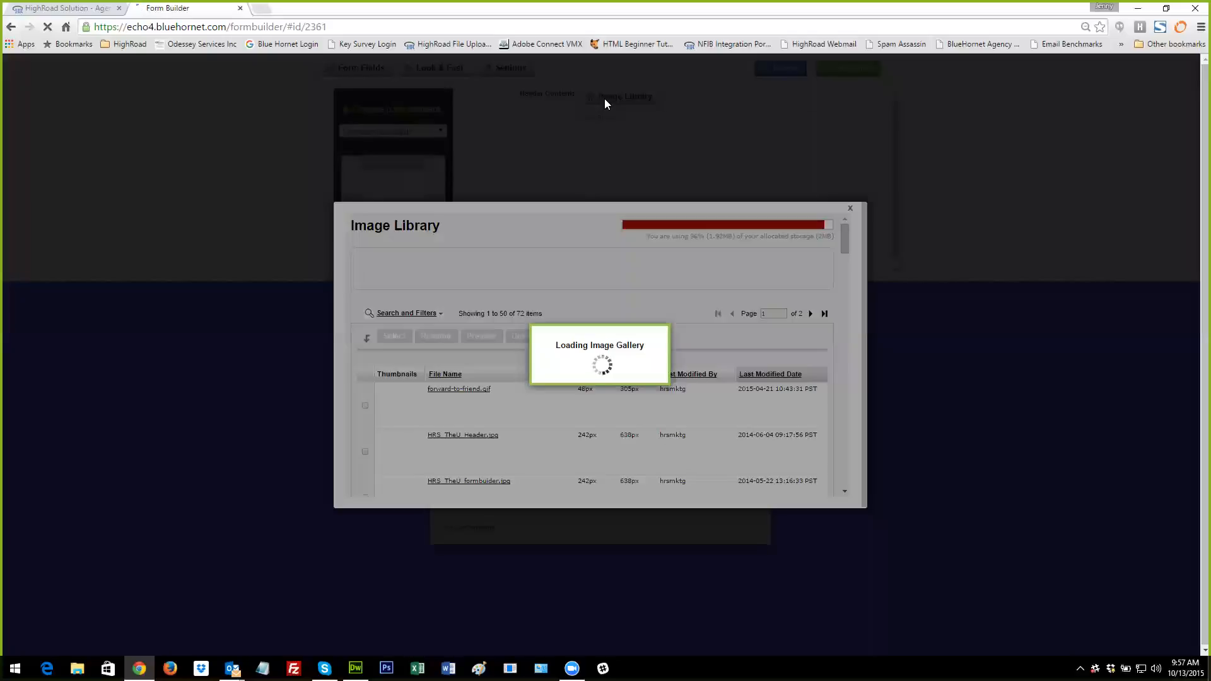
scroll(627, 411, "down", 2)
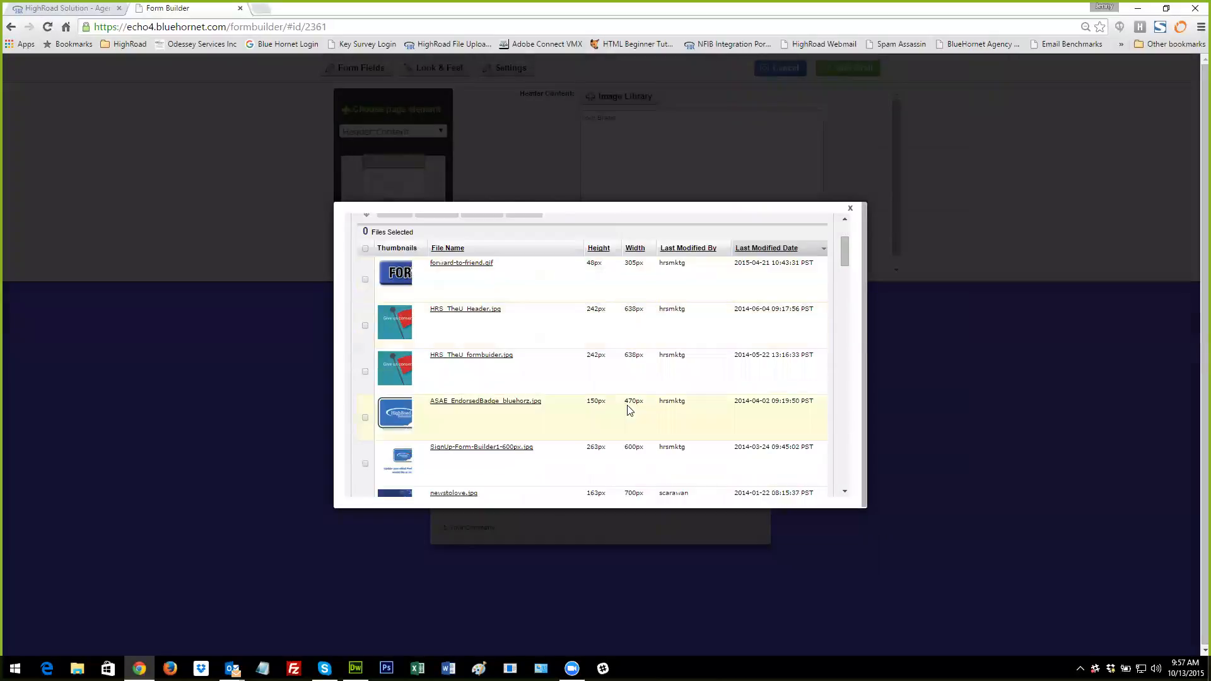
scroll(628, 411, "down", 15)
scroll(628, 411, "down", 20)
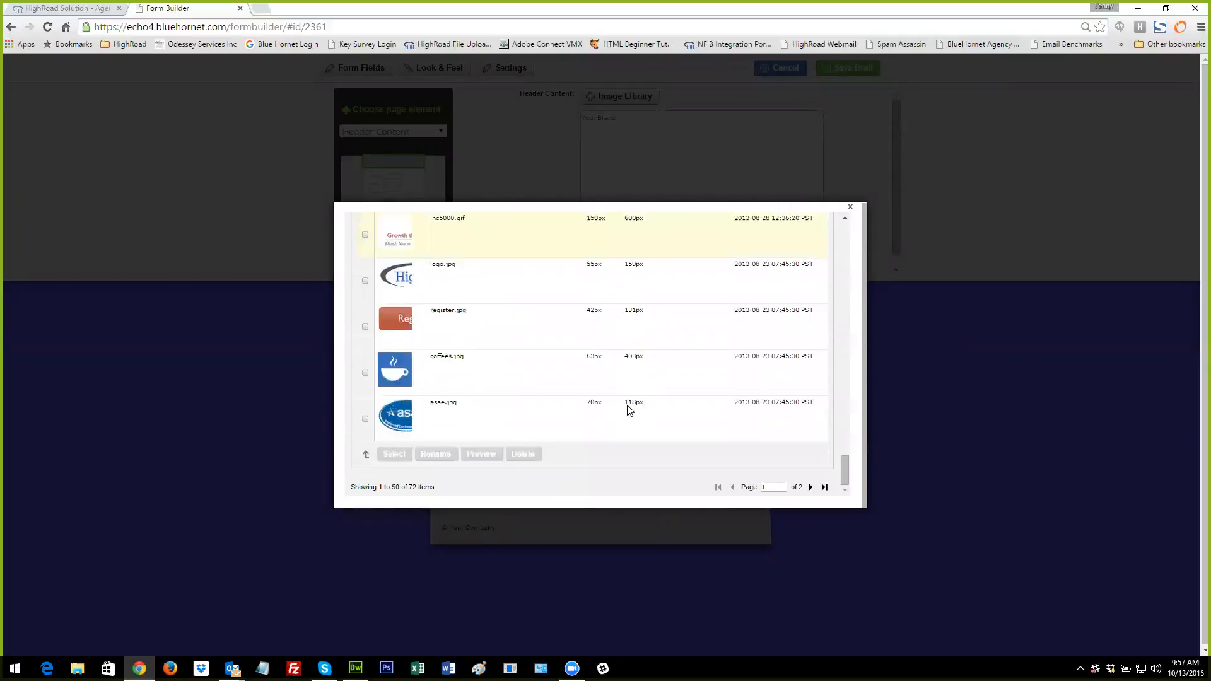
left_click(365, 280)
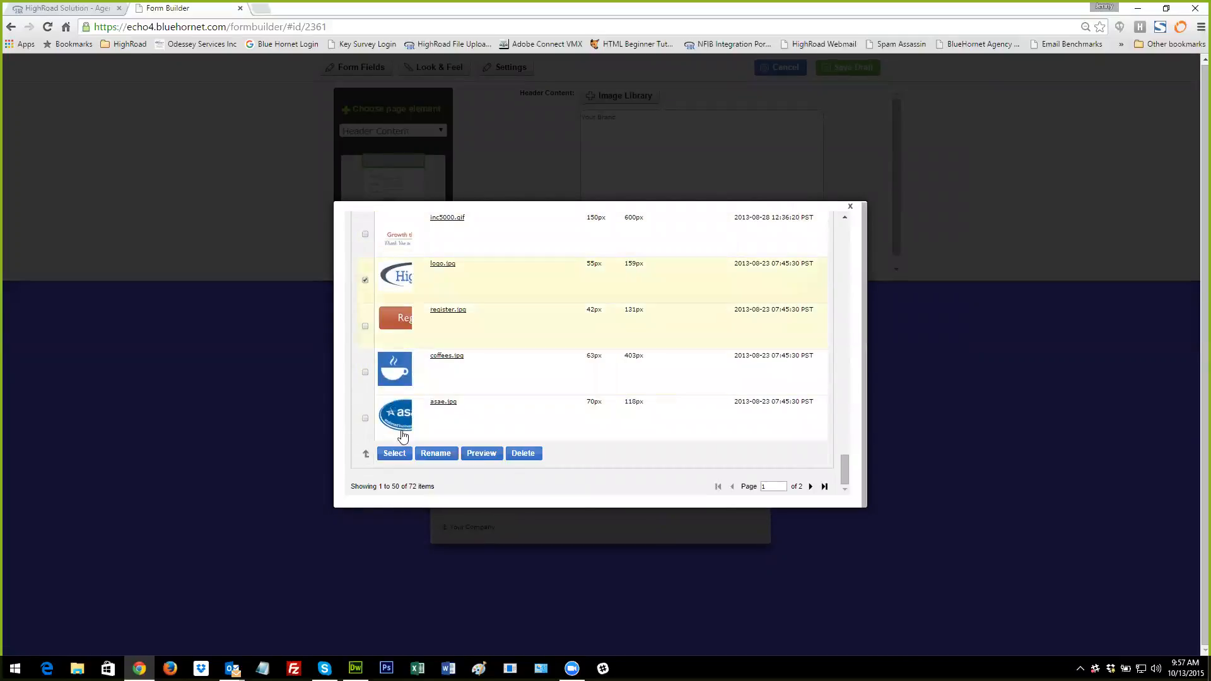
left_click(395, 453)
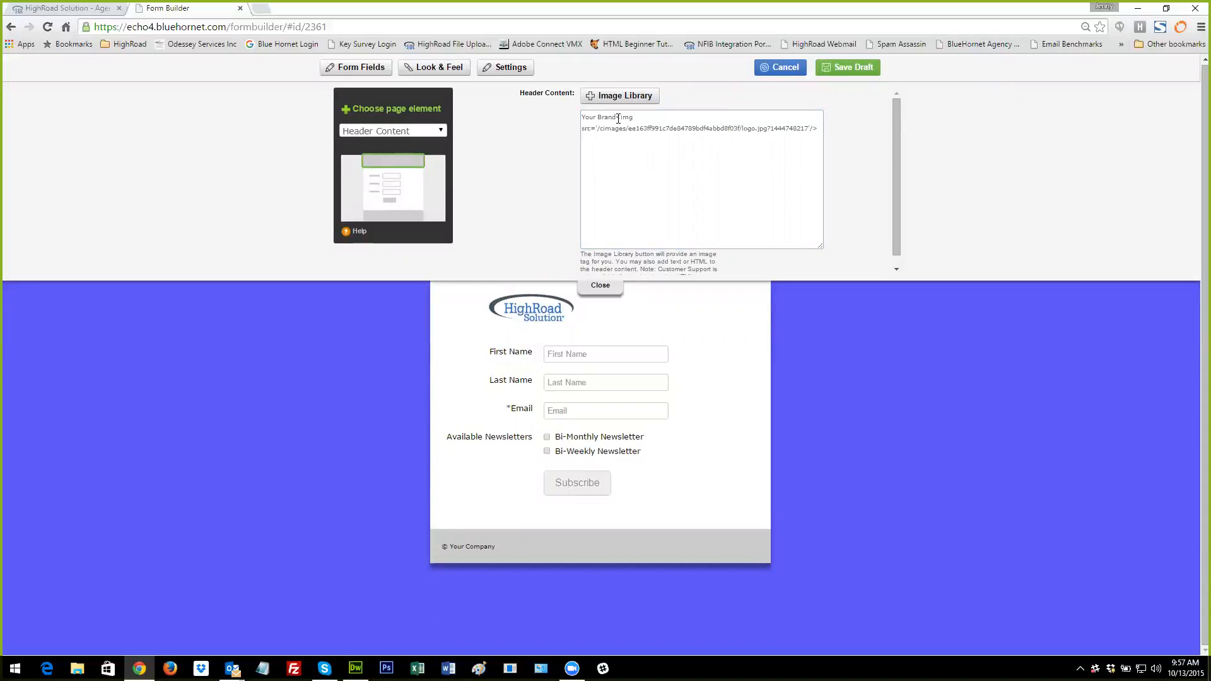
left_click_drag(616, 118, 575, 117)
key("BackSpace")
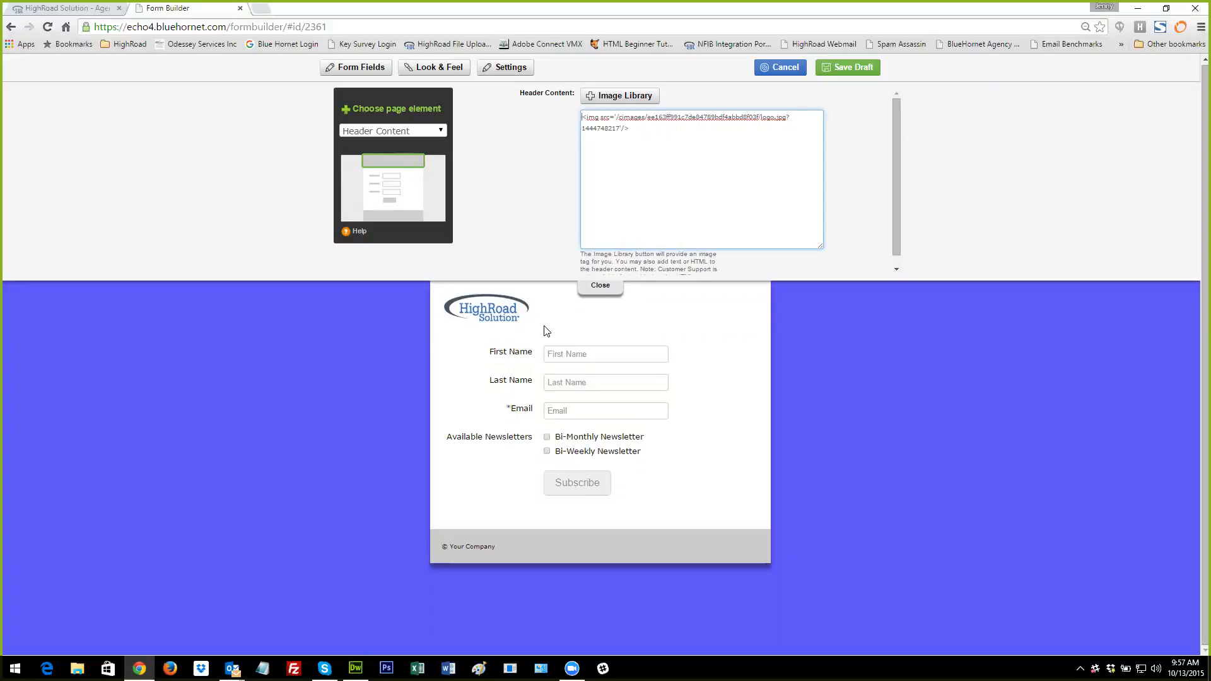
Try the Above Options label alignment for the form area and restore it to Left of Options
left_click(443, 133)
left_click(411, 191)
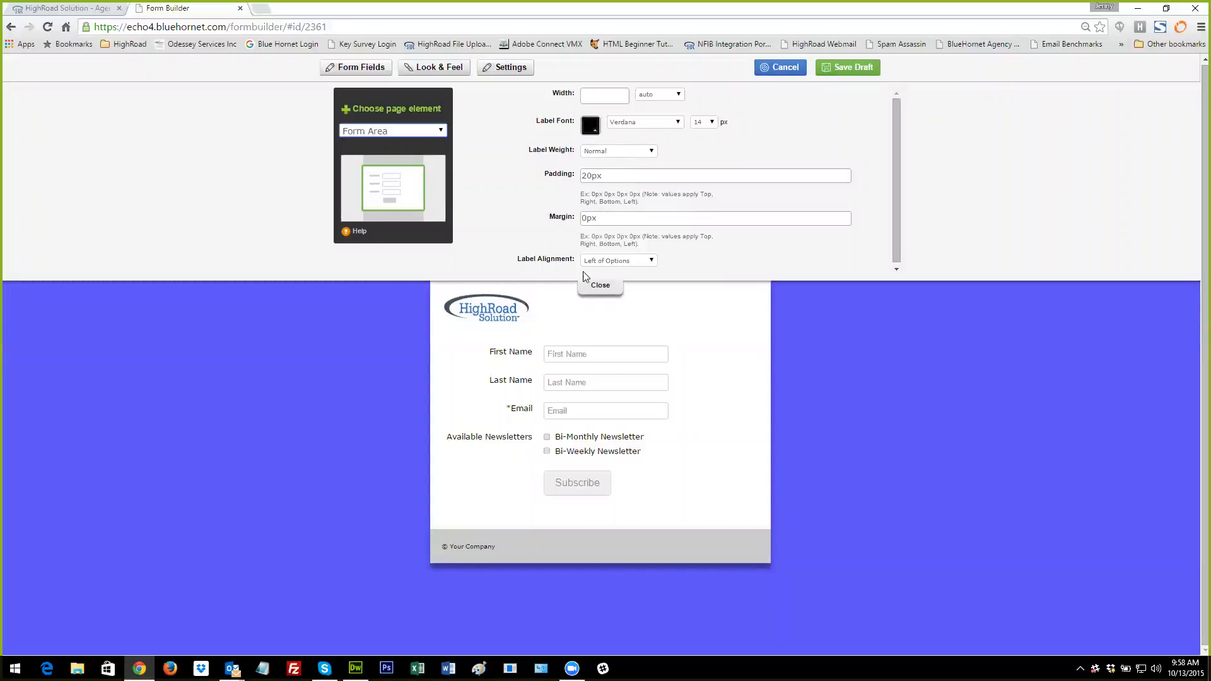
left_click(650, 260)
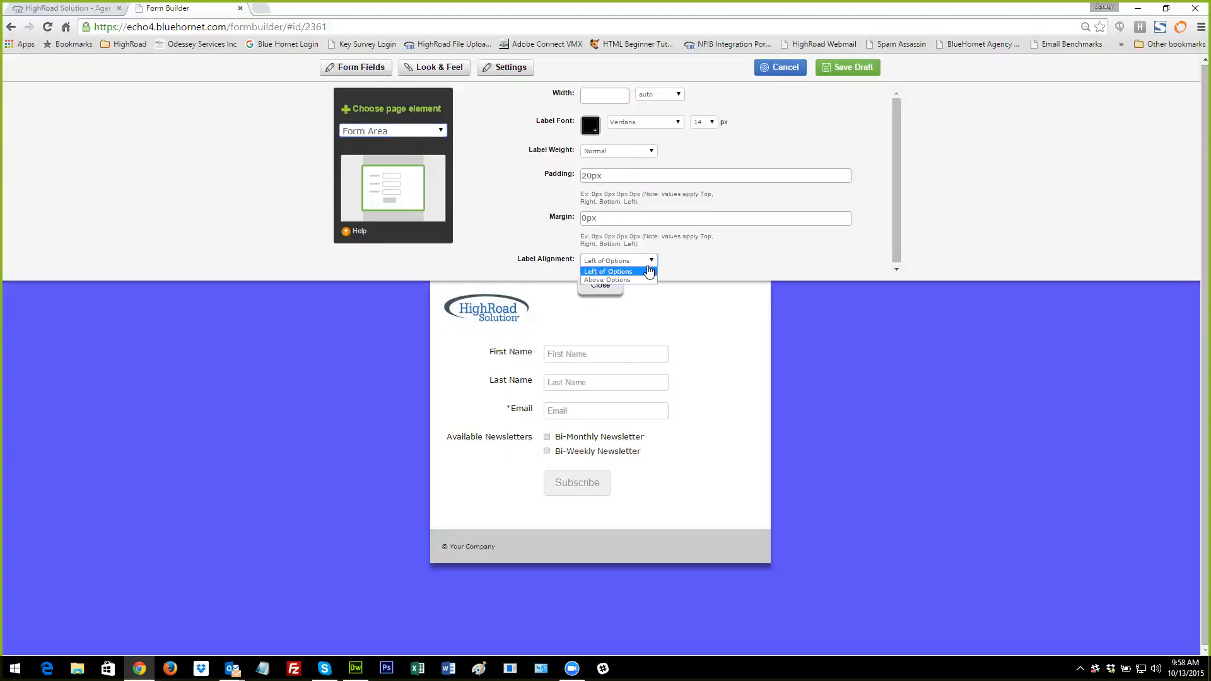
left_click(637, 280)
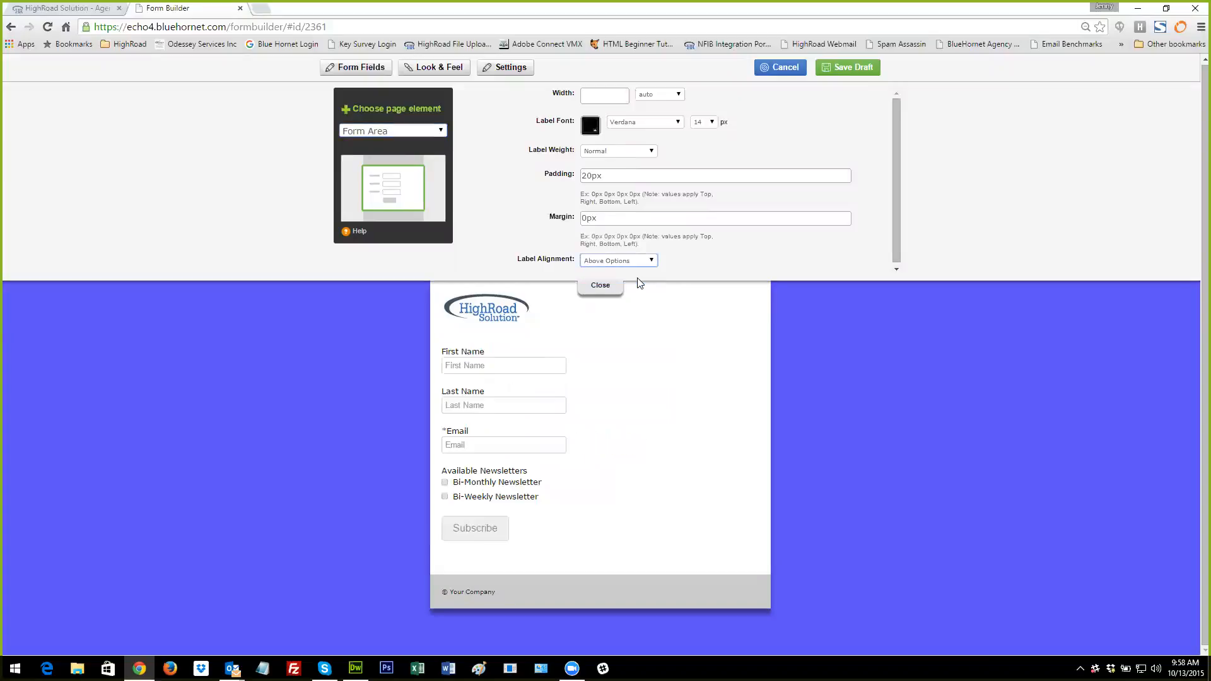
left_click(652, 261)
left_click(635, 273)
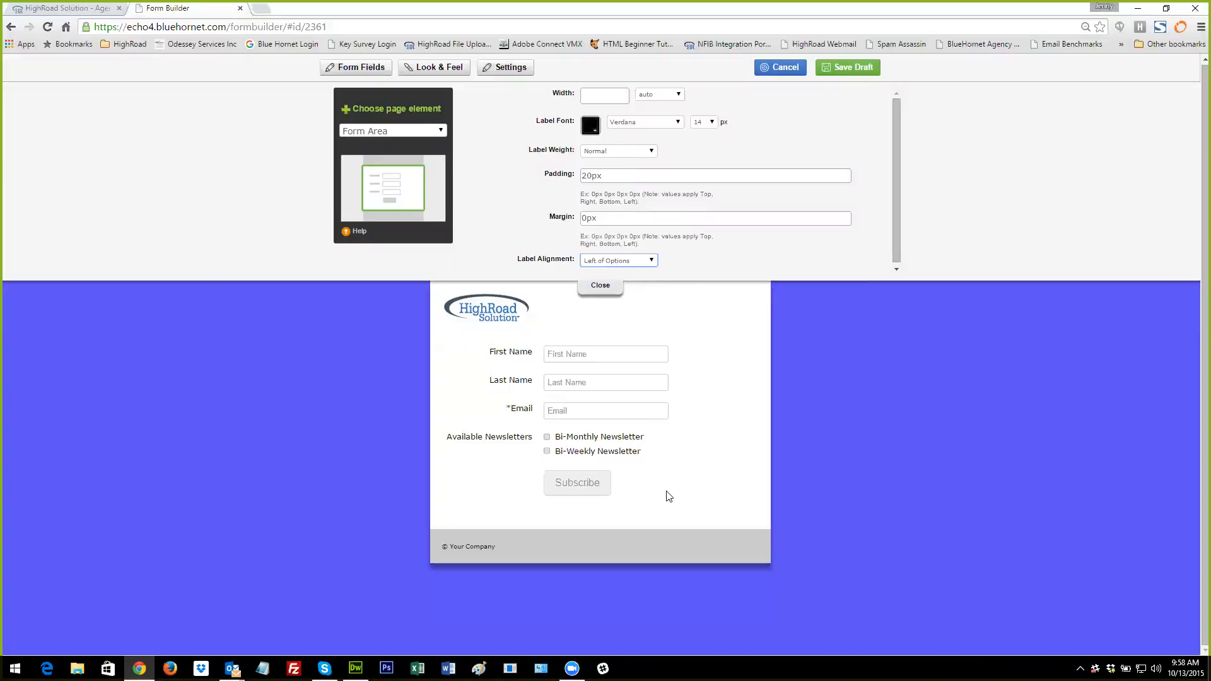
Set the background color in the footer styles to white
left_click(440, 130)
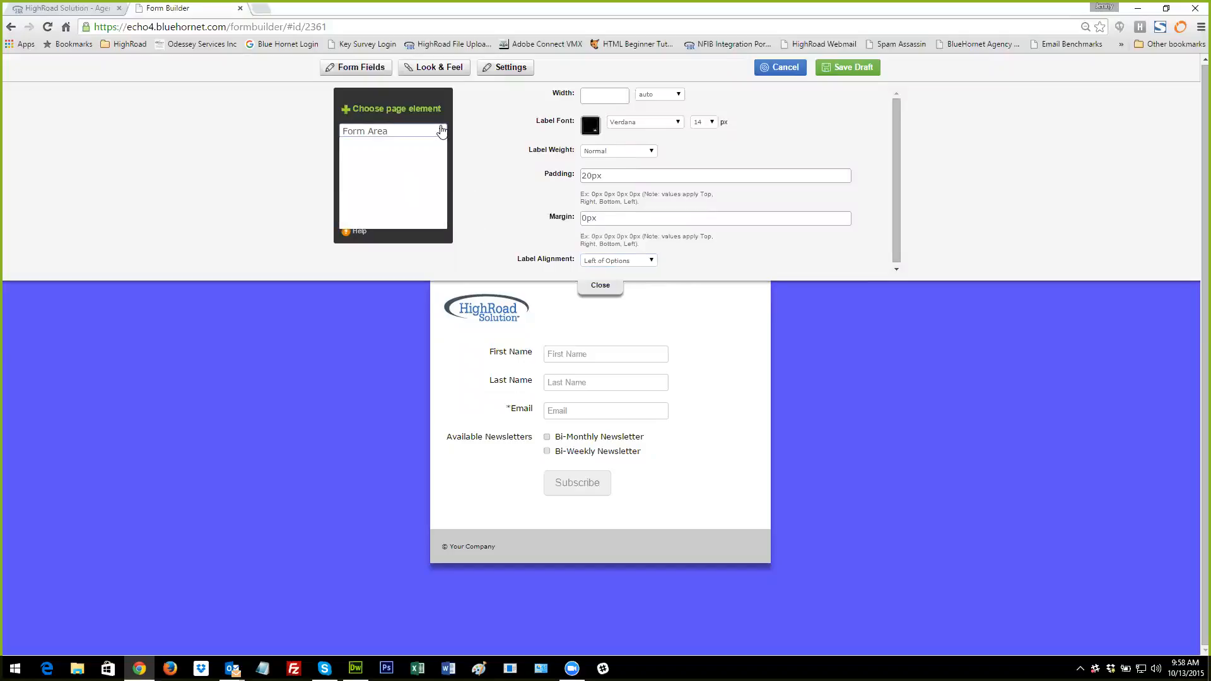
left_click(411, 199)
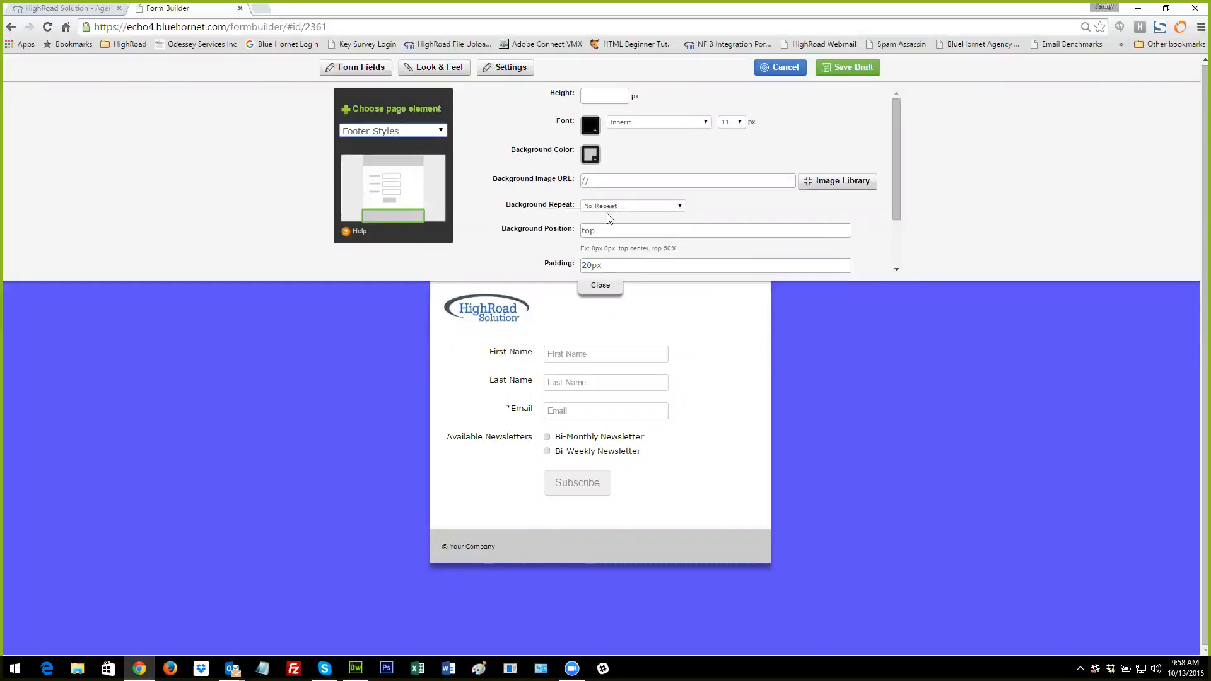
left_click(591, 155)
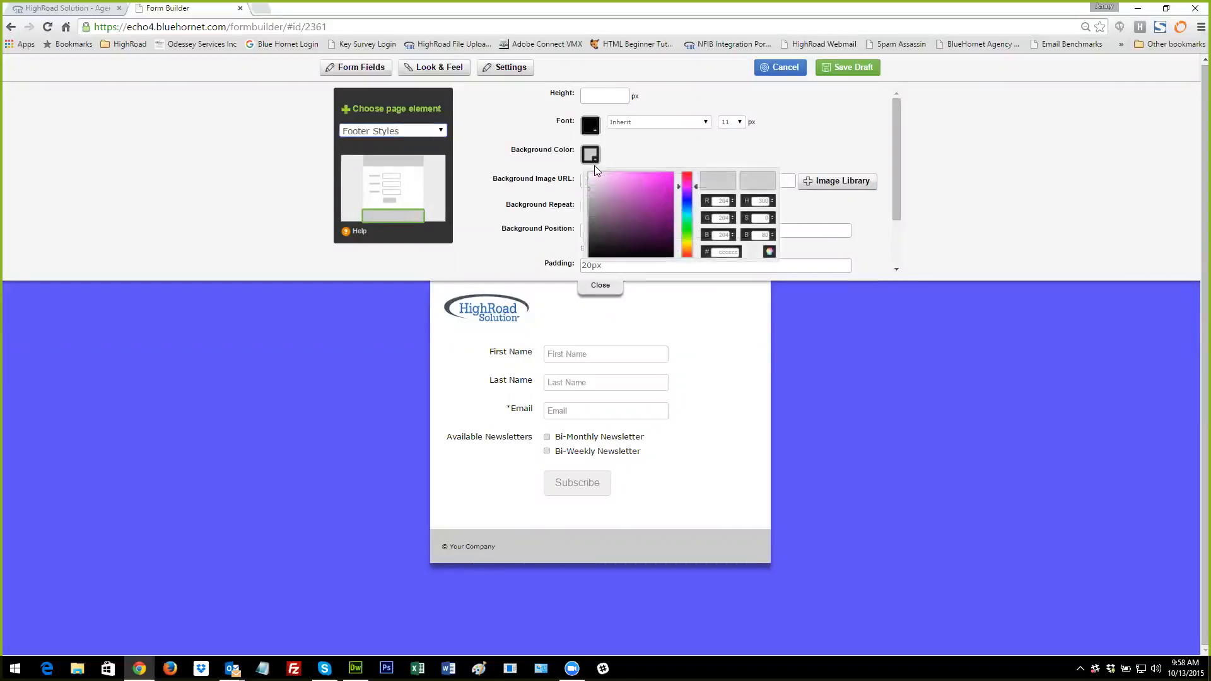
left_click_drag(715, 253, 740, 254)
type("00ffff")
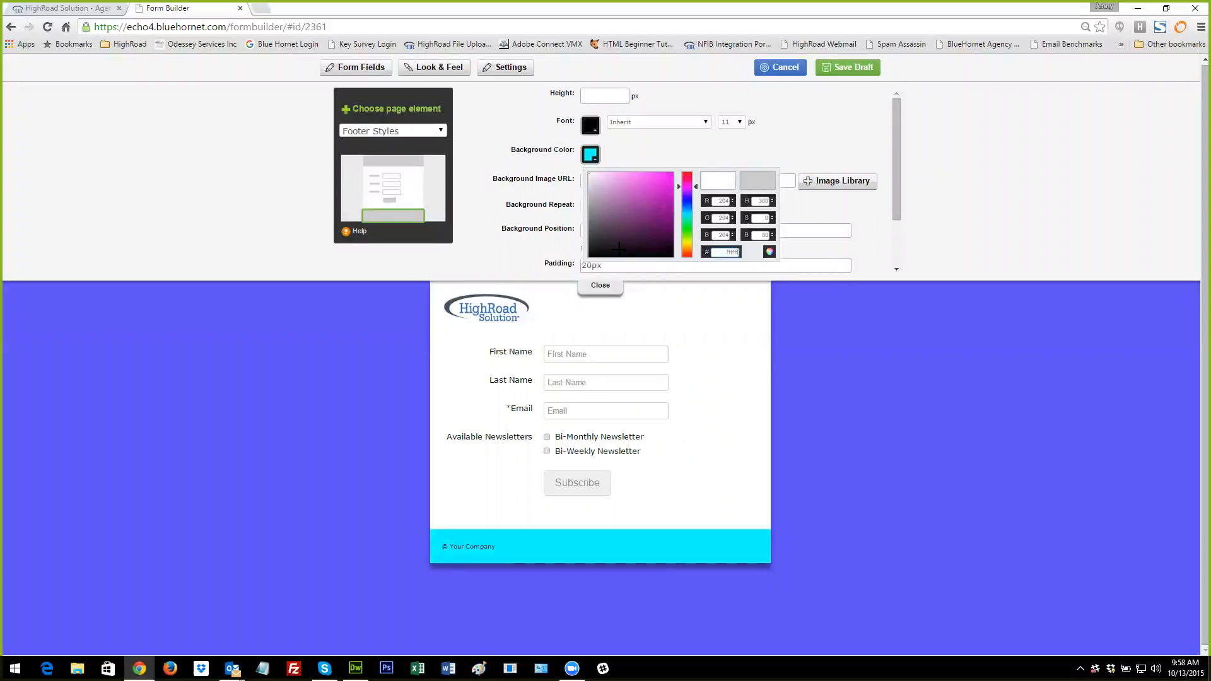
left_click(555, 250)
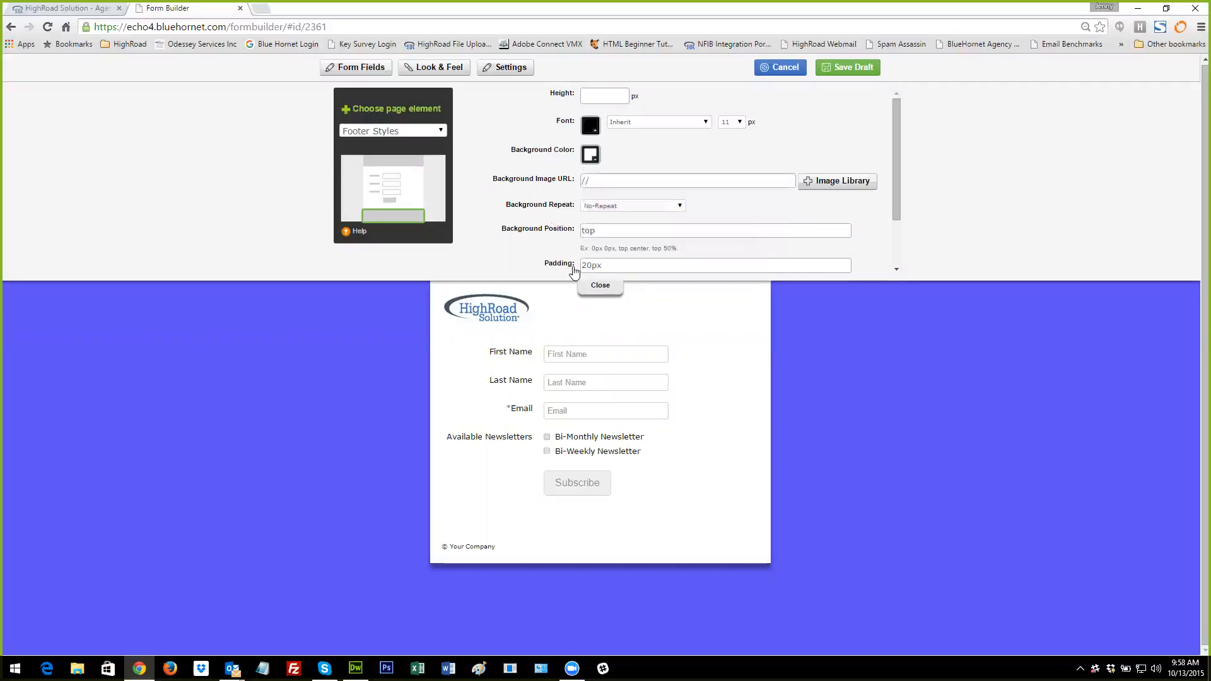
Replace "Your Company" with "HighRoad Solution" after the copyright symbol in the footer content
left_click(441, 131)
left_click(415, 211)
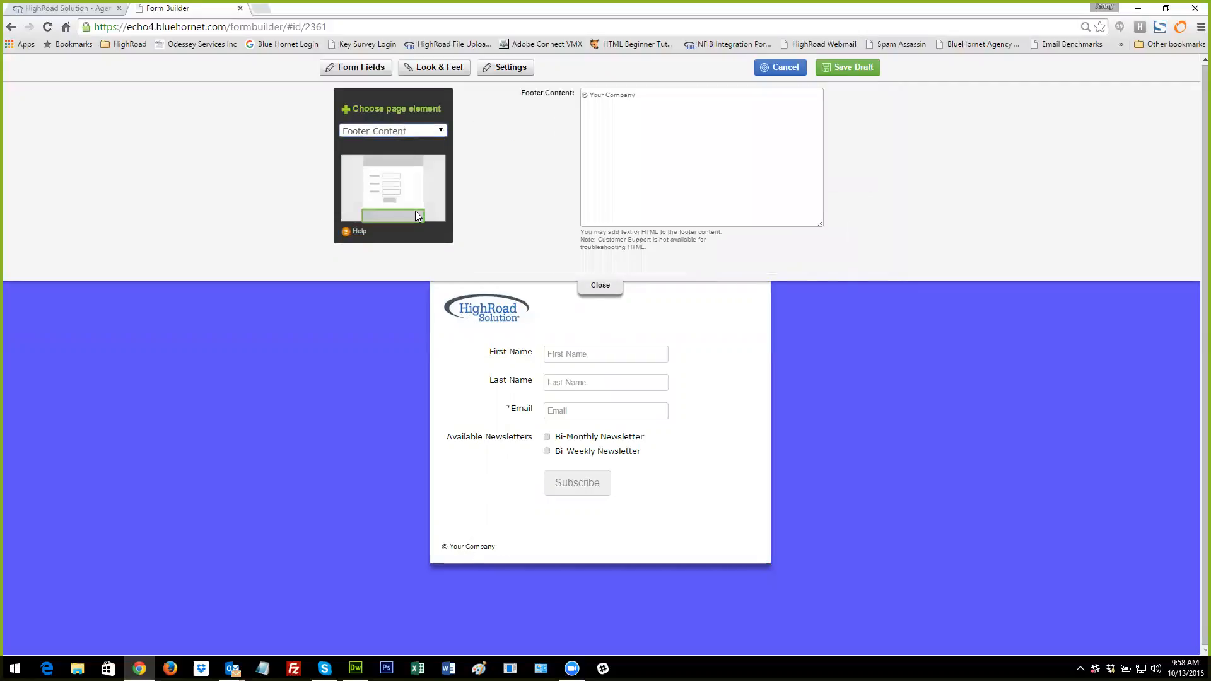
left_click_drag(634, 95, 593, 97)
type("HighROad")
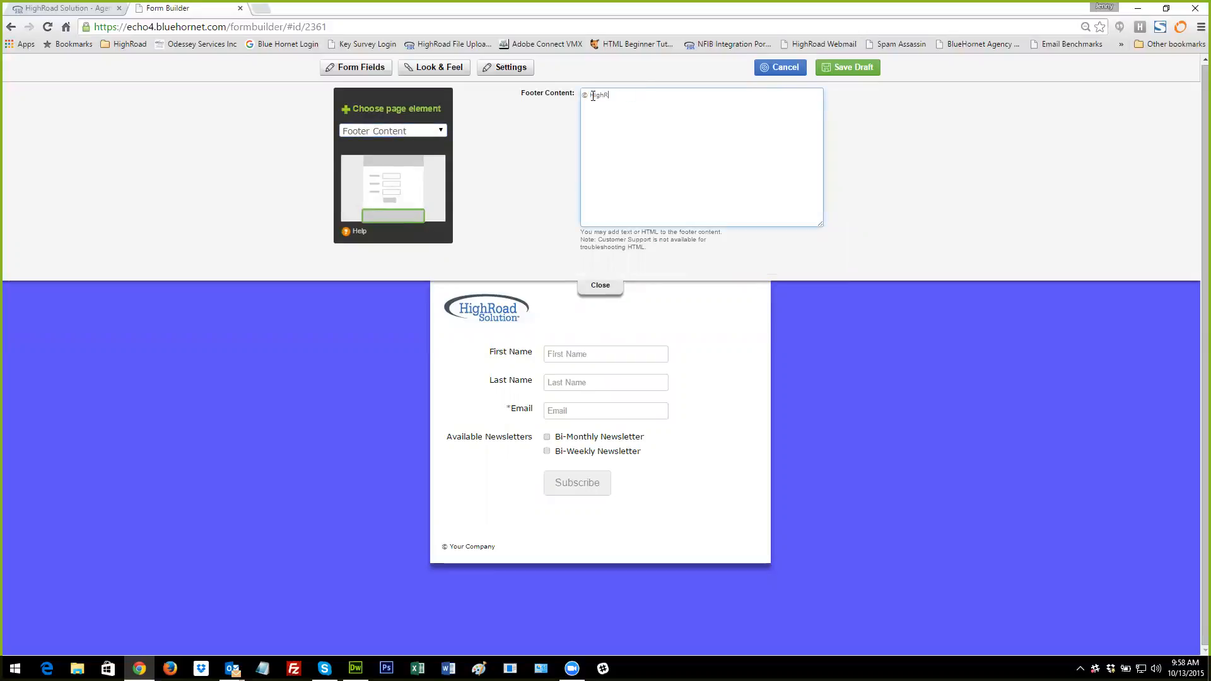
key("BackSpace")
key("BackSpace")
type("oad Solution.c")
key("BackSpace")
key("BackSpace")
key("BackSpace")
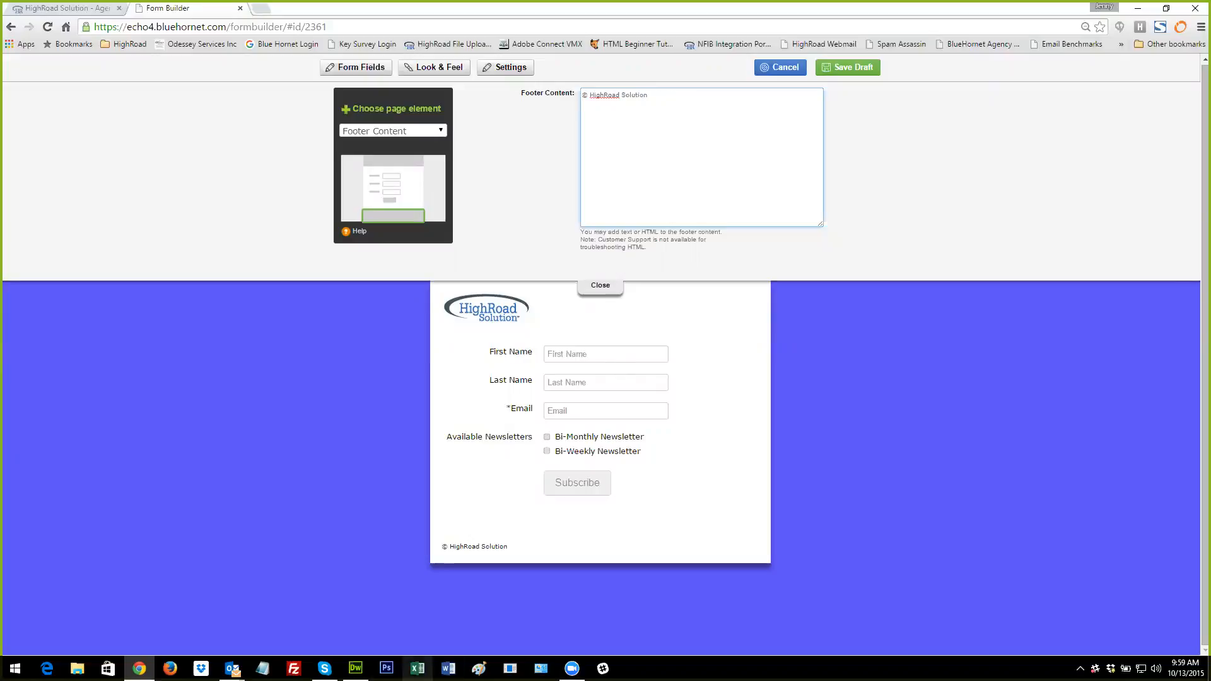
Copy the body block with the copyright line and Privacy Policy link from Dreamweaver and replace the form's footer content with it in Chrome
left_click(355, 668)
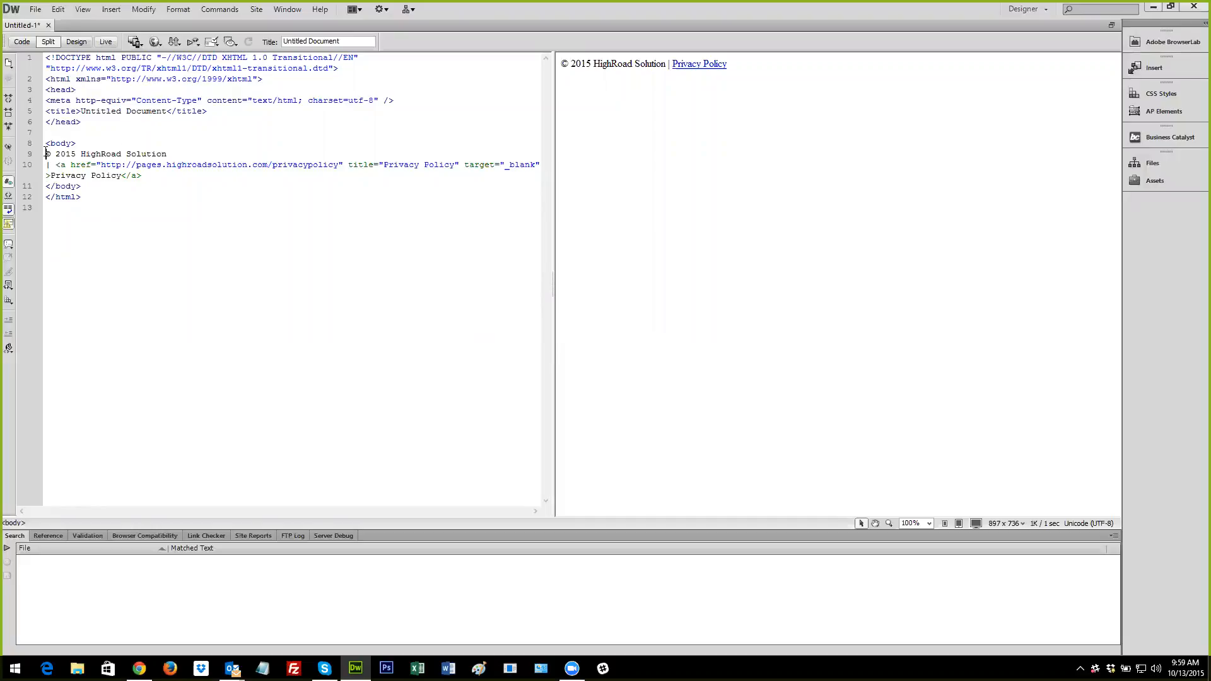
left_click_drag(41, 144, 95, 186)
key("ctrl+c")
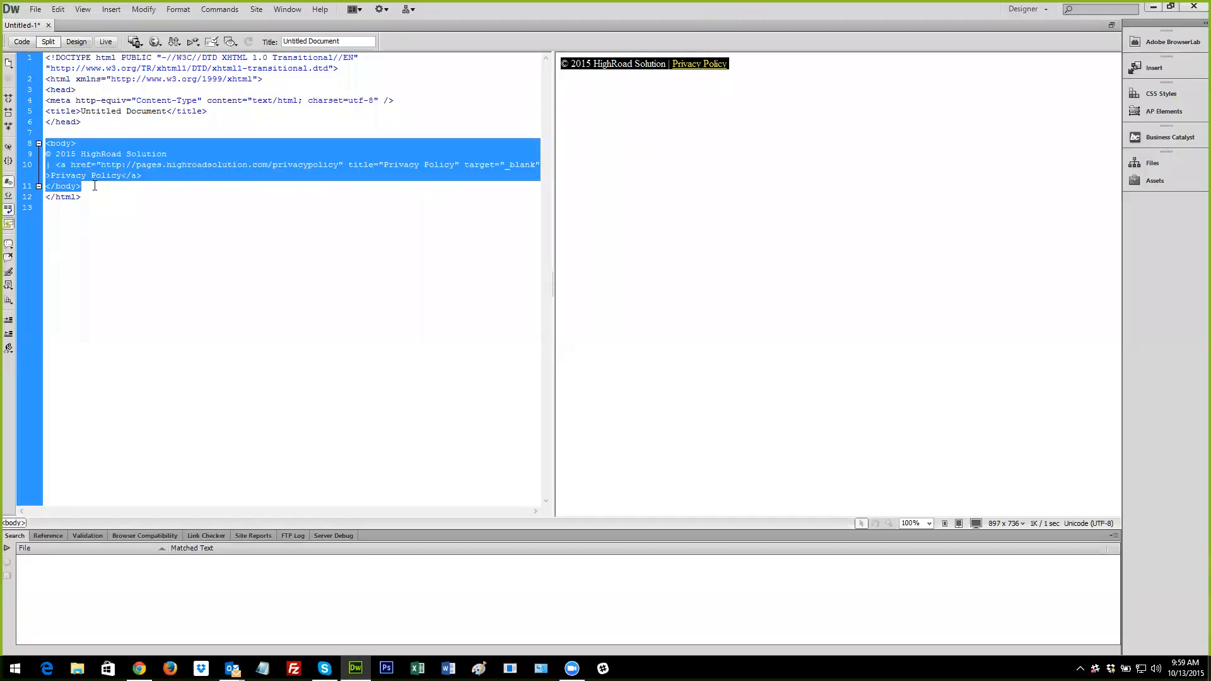
left_click(139, 669)
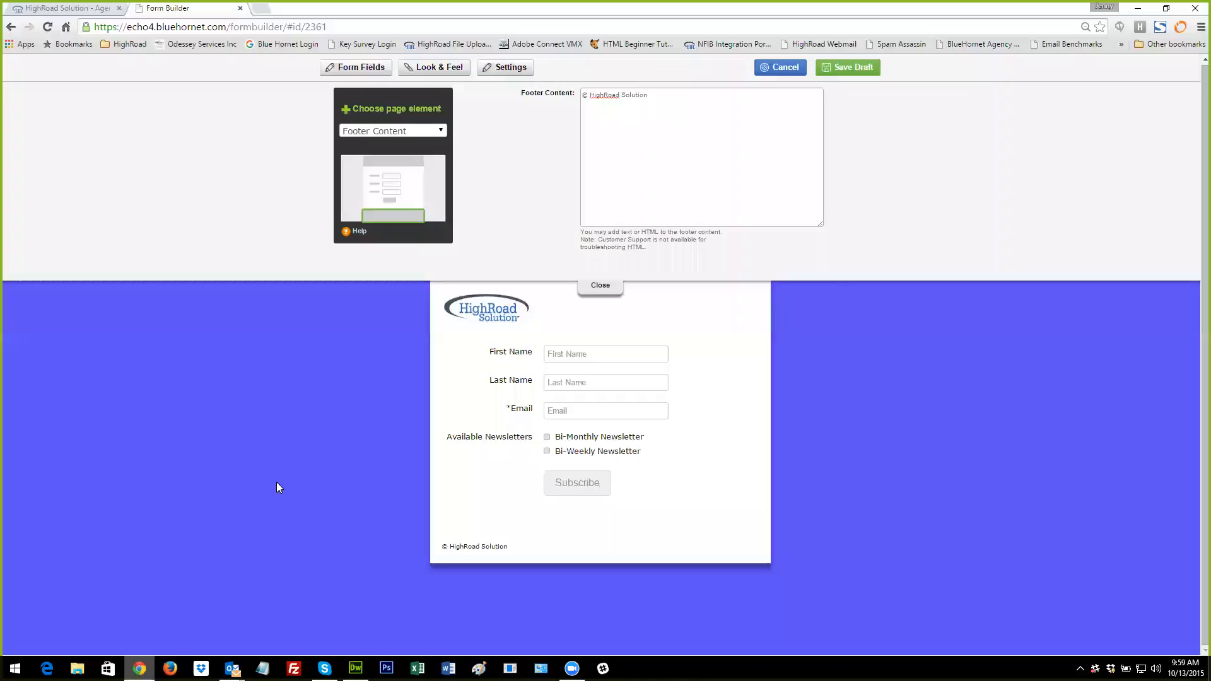
left_click_drag(665, 99, 580, 96)
key("ctrl+v")
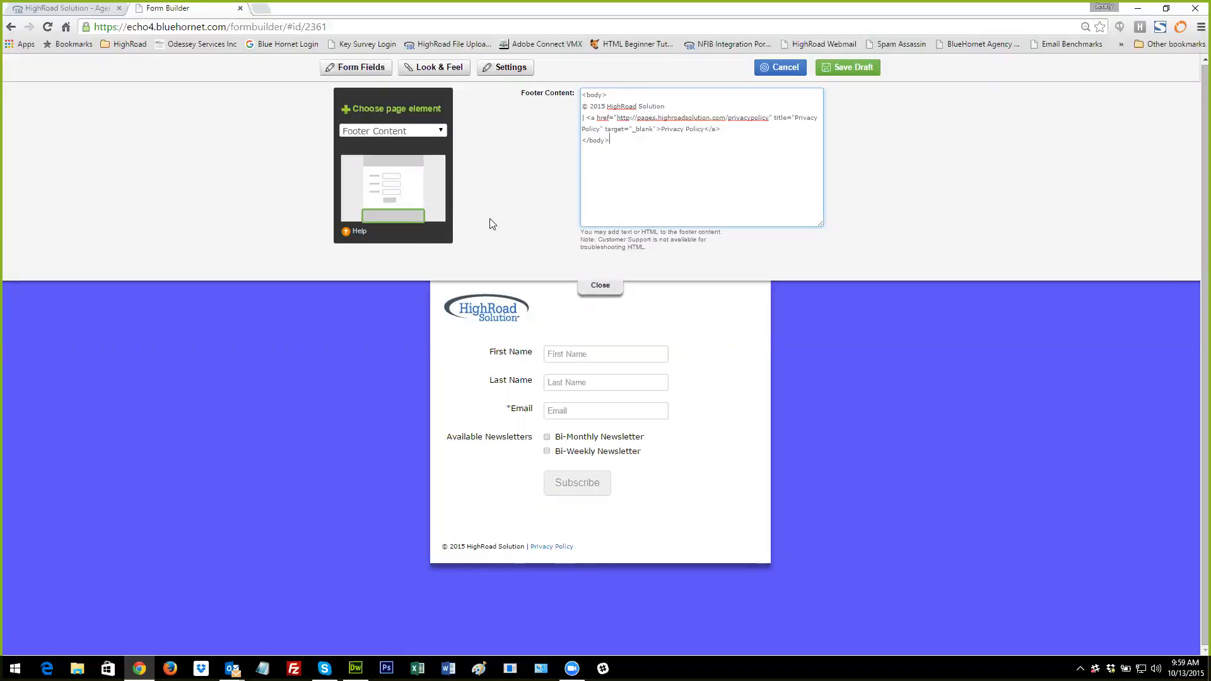
Examine the Custom CSS page element and the submit button label in the form's default actions settings
left_click(443, 131)
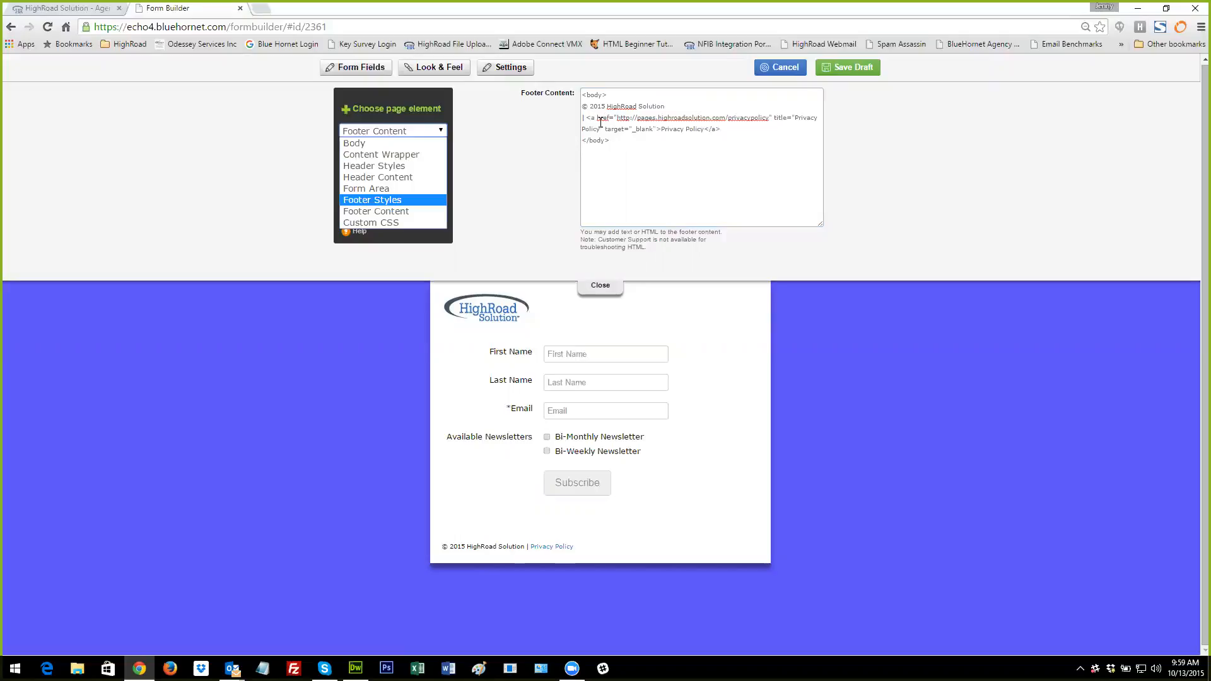
left_click(405, 222)
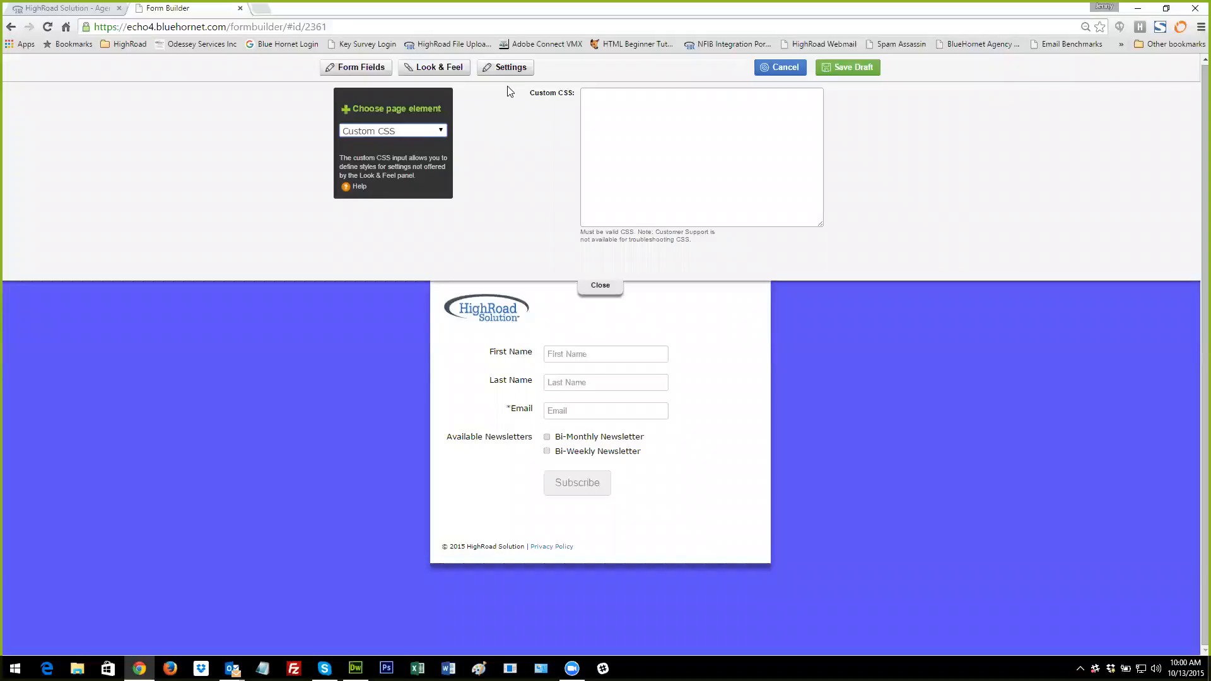
left_click(508, 70)
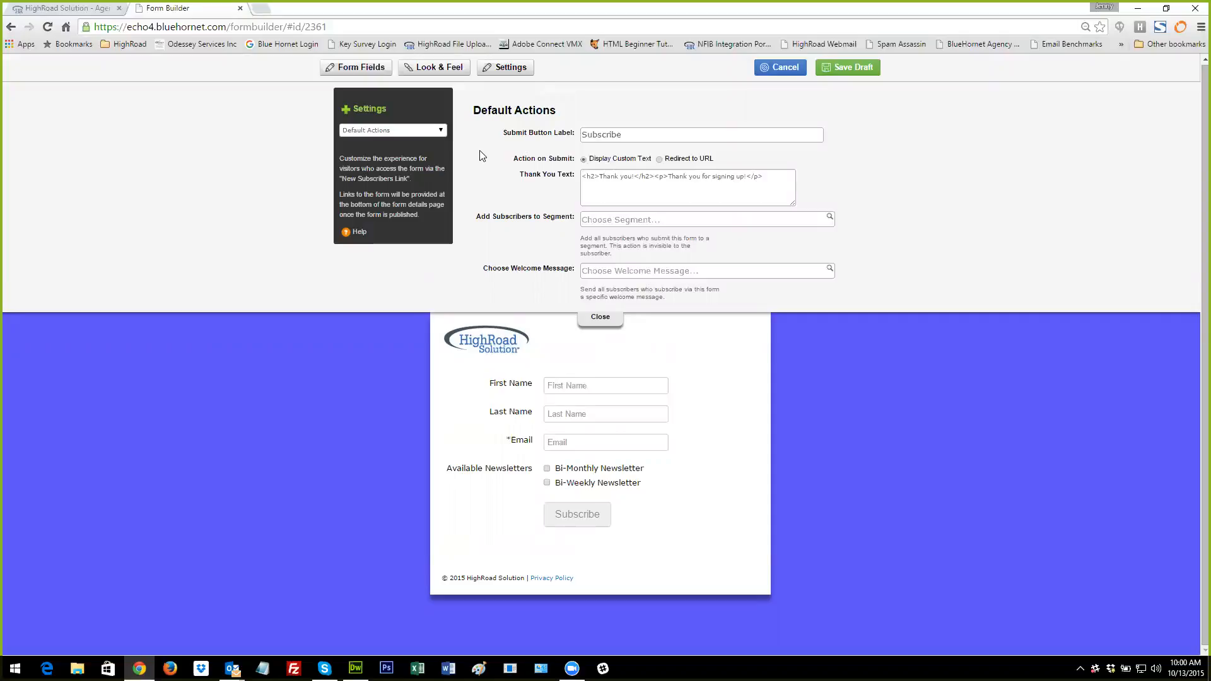
left_click_drag(624, 134, 583, 134)
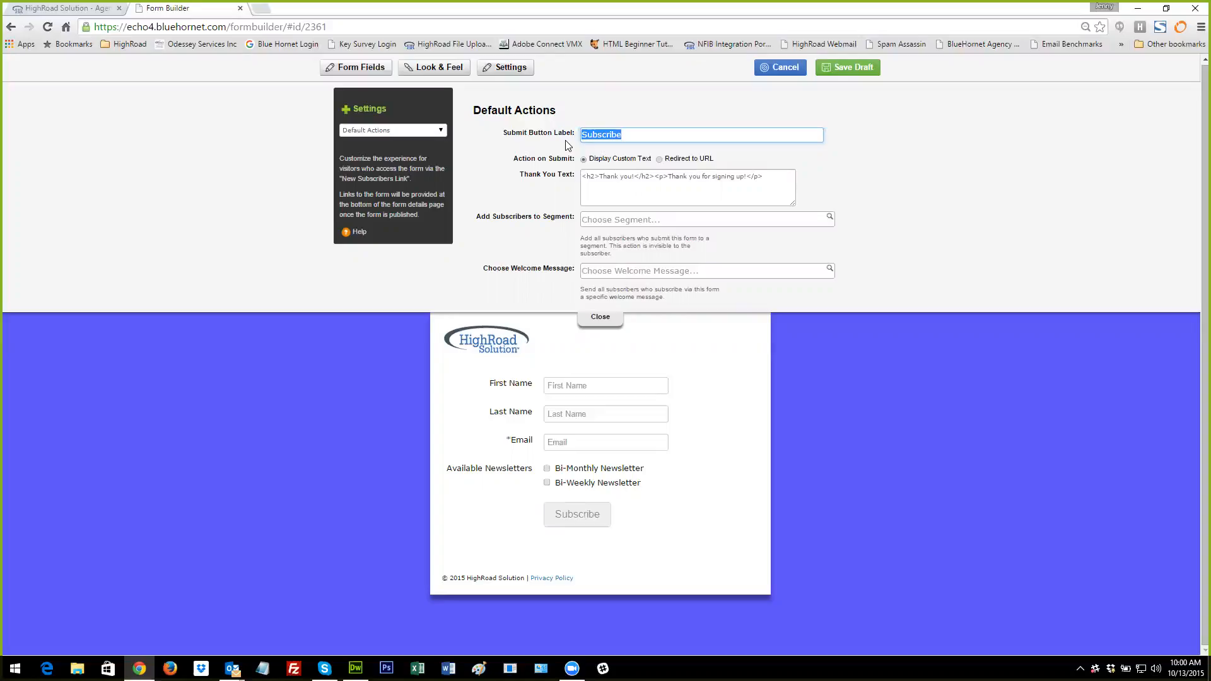
left_click(632, 134)
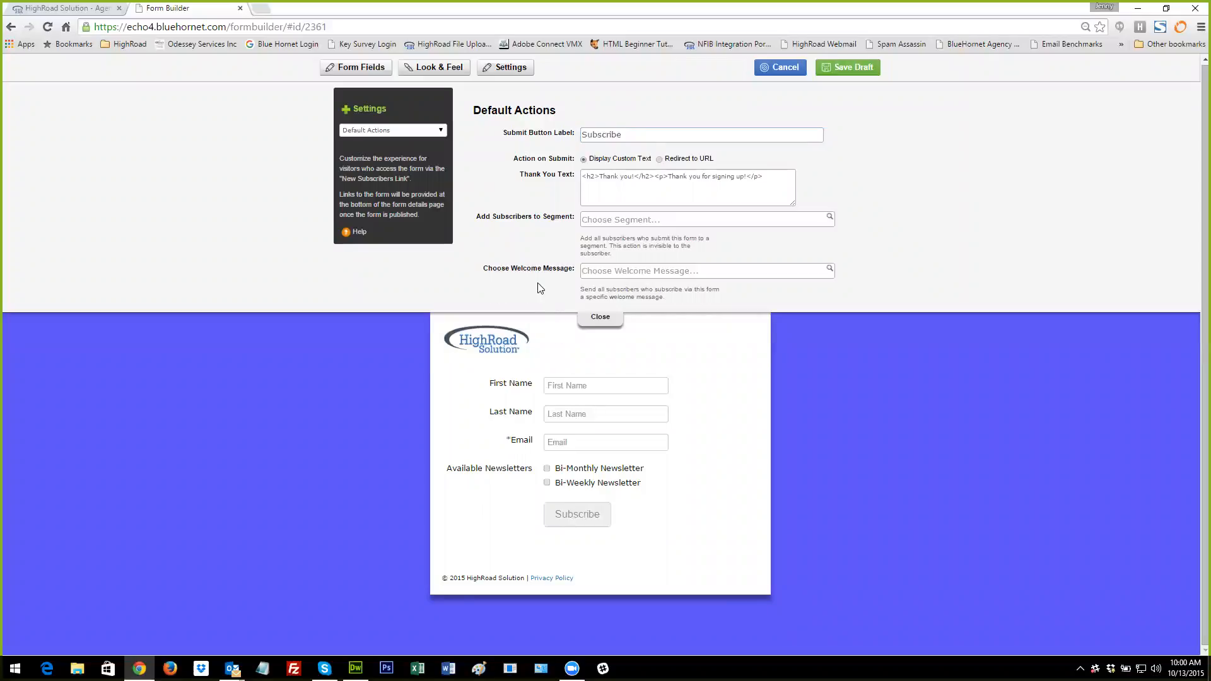
Examine the Redirect to URL and Display Custom Text submit actions, the thank-you text and the static segment choices for new subscribers
left_click(660, 159)
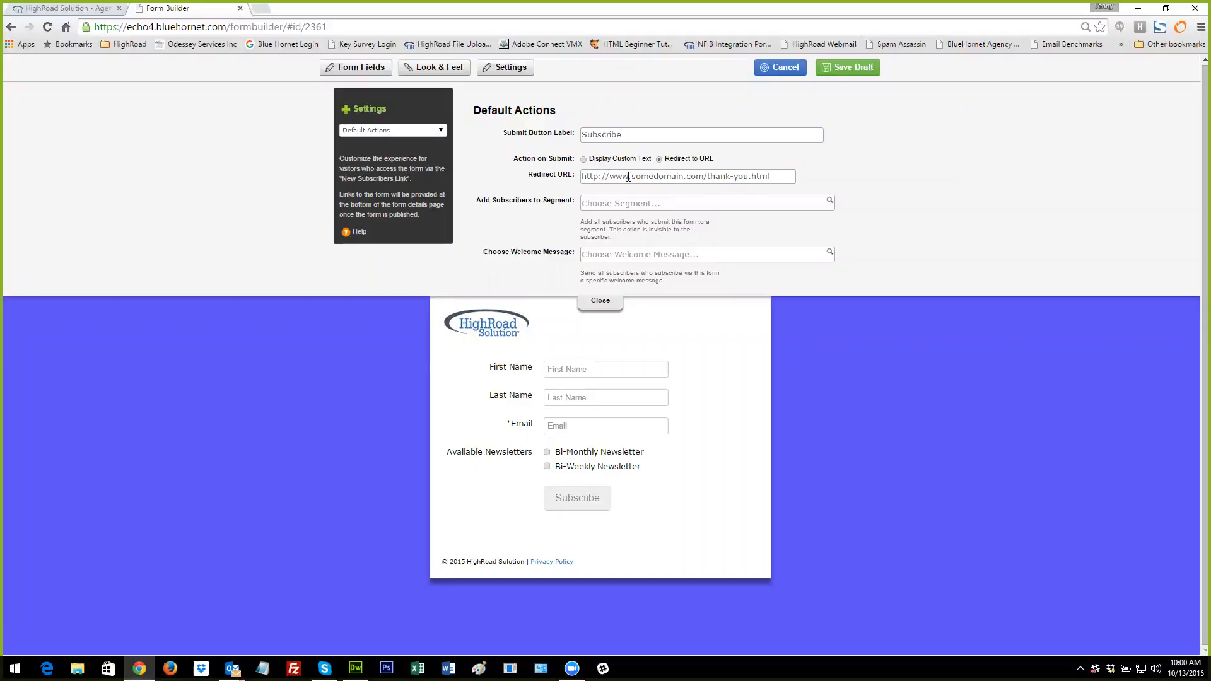
left_click(583, 161)
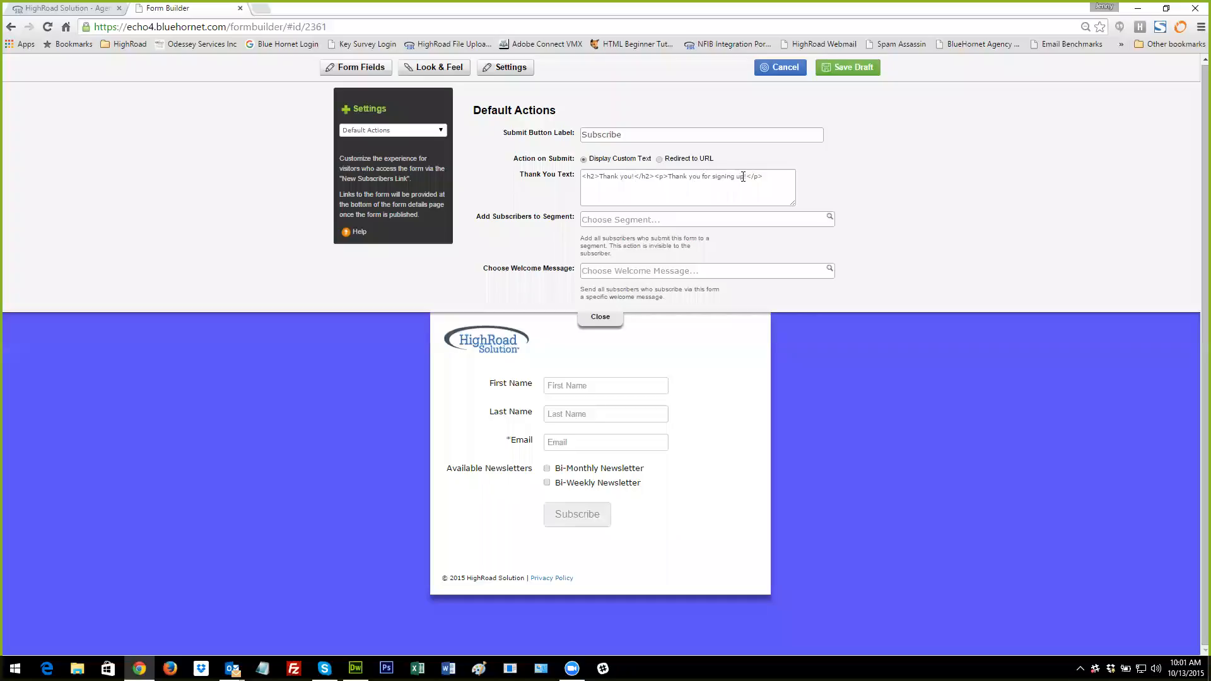
left_click_drag(636, 176, 606, 176)
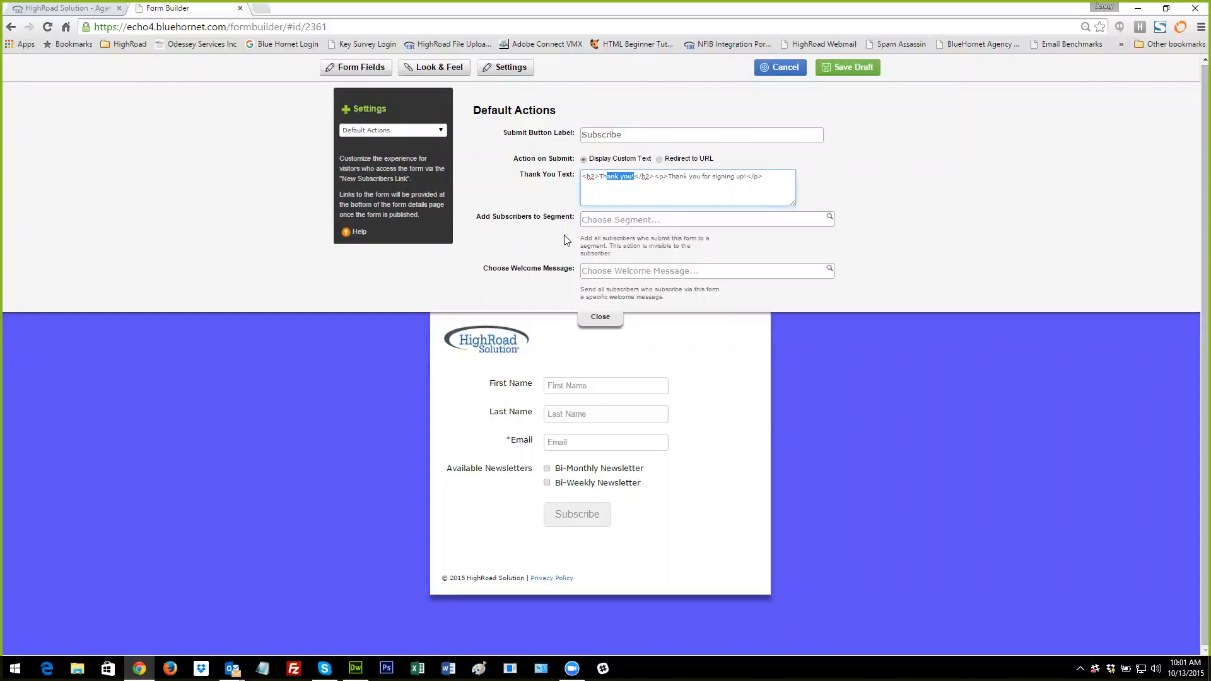
left_click(830, 219)
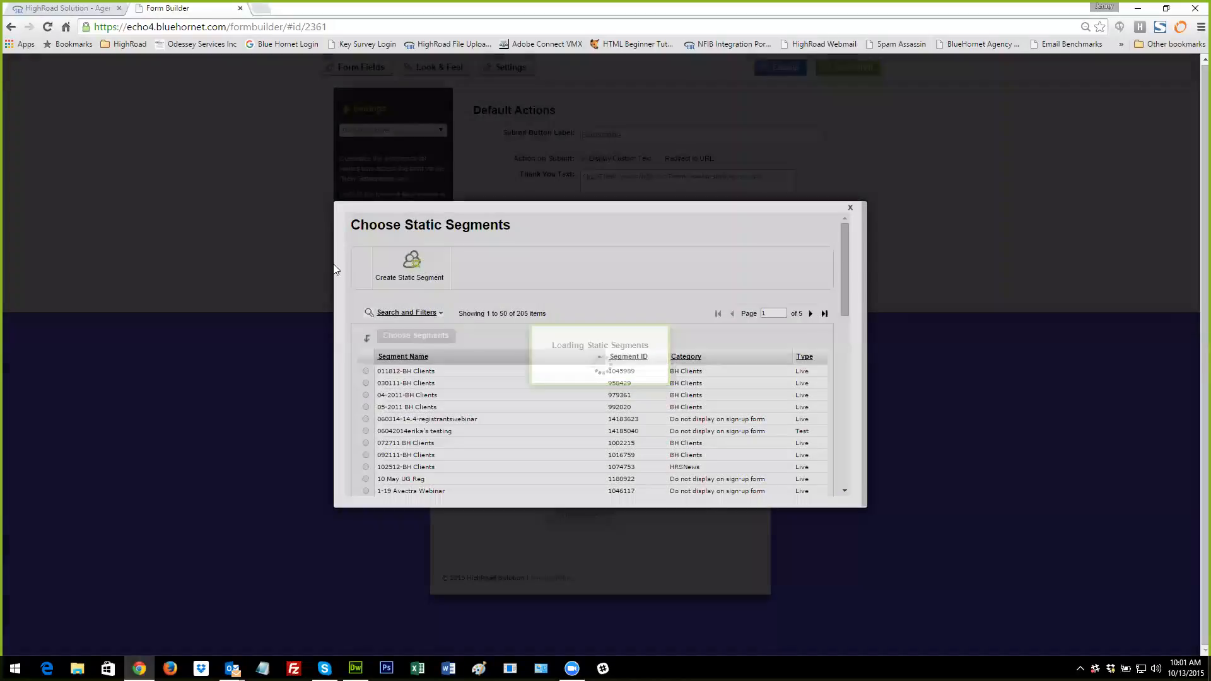
left_click(850, 211)
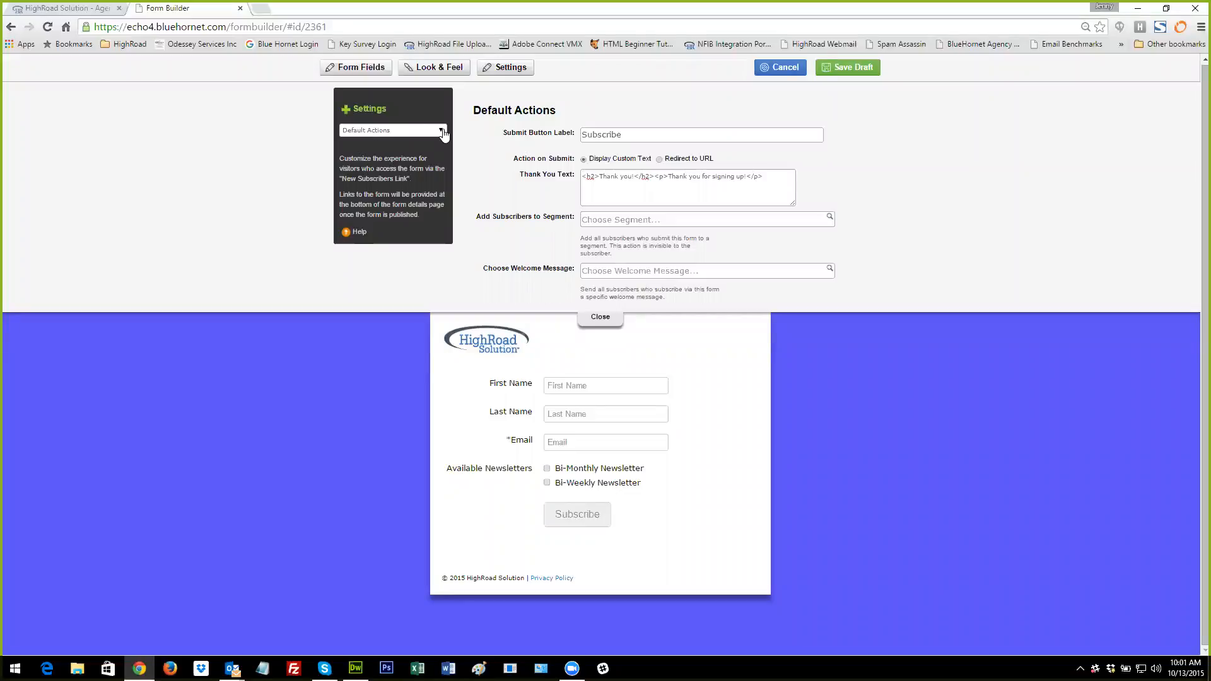
Examine the form's Preferences/Opt Outs settings and its Security settings for accessing profile data
left_click(442, 130)
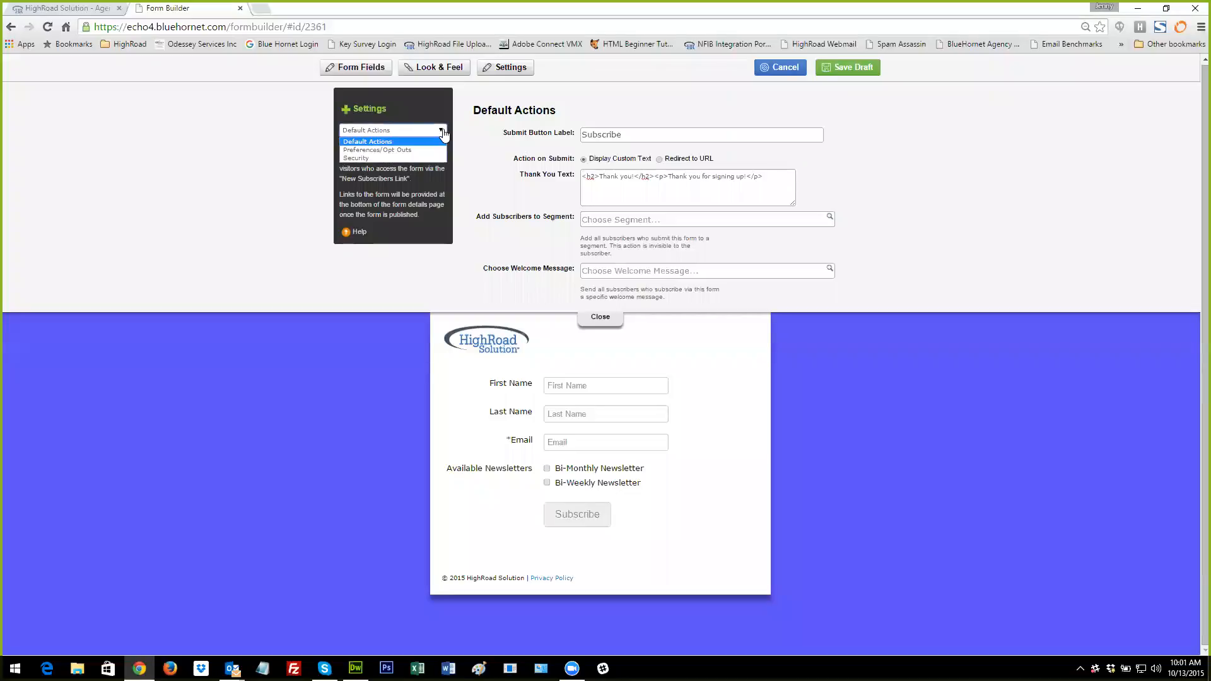
left_click(421, 149)
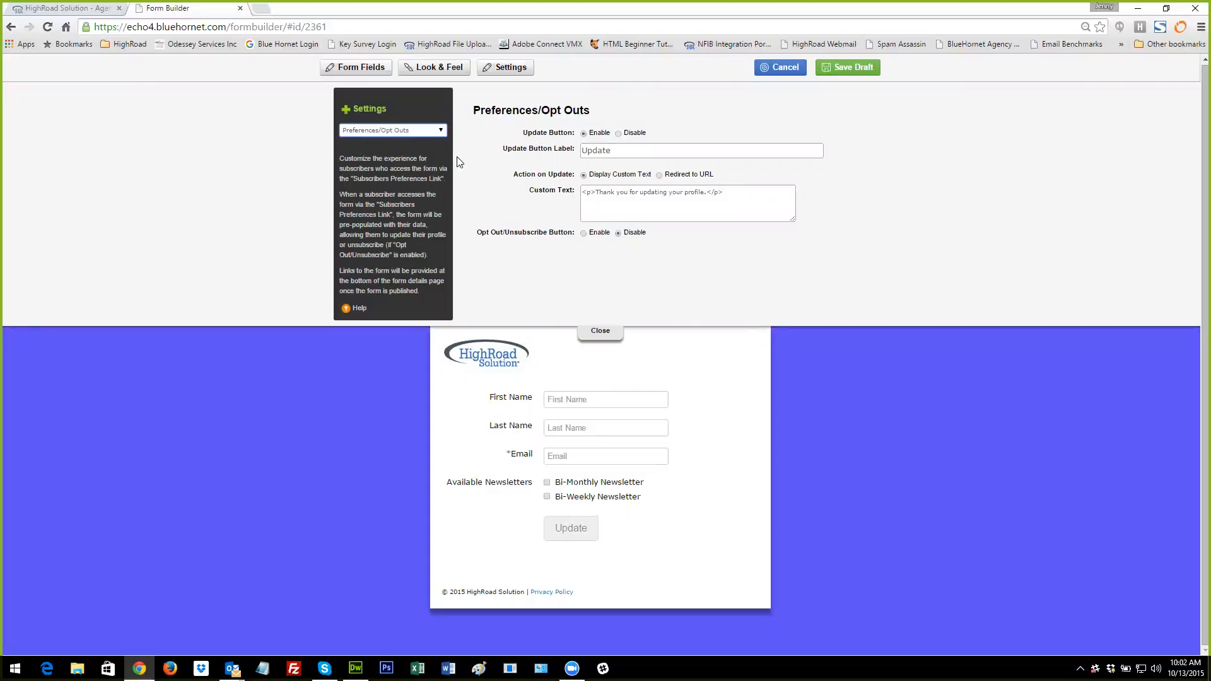
left_click(439, 136)
left_click(439, 131)
left_click(439, 130)
left_click(423, 158)
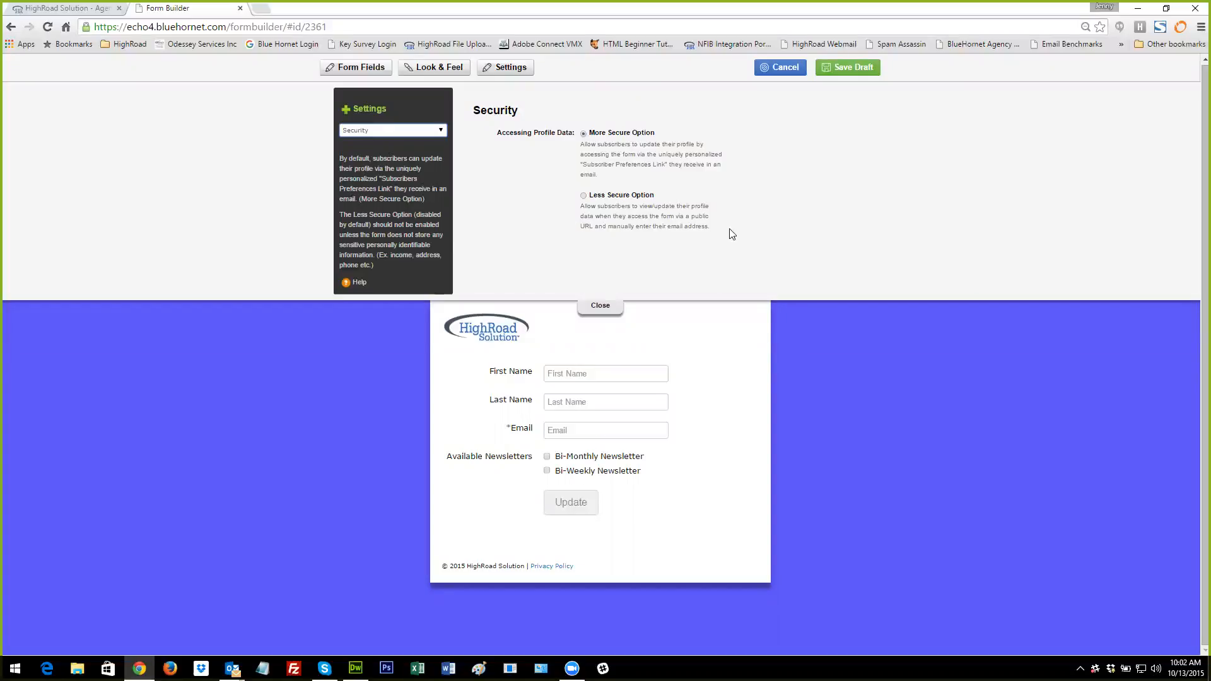
Save the form draft, leave the form builder for form management, and publish the draft
left_click(856, 69)
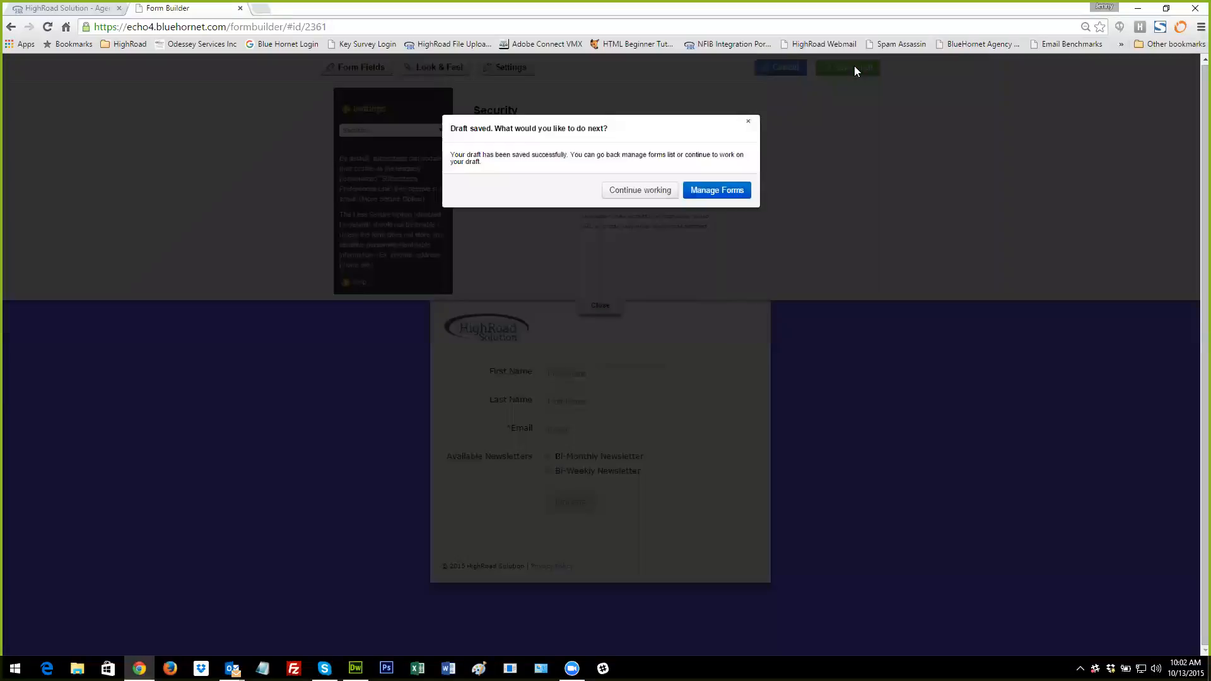
left_click(721, 190)
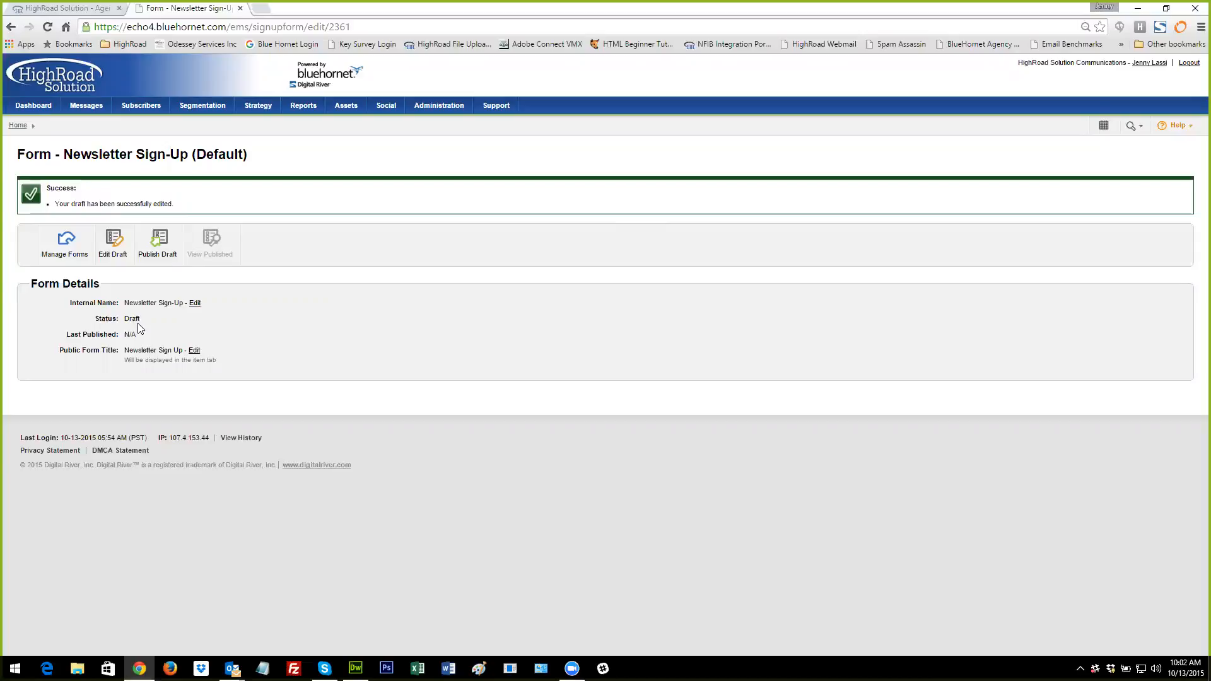
left_click(156, 250)
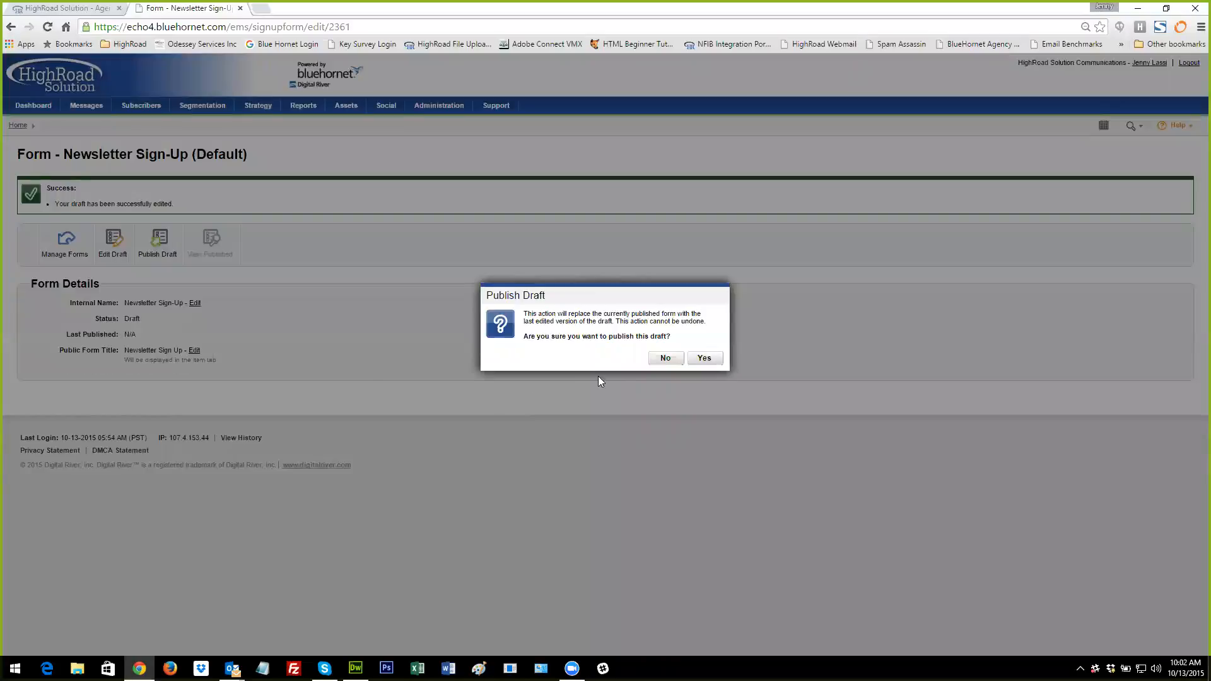
left_click(703, 359)
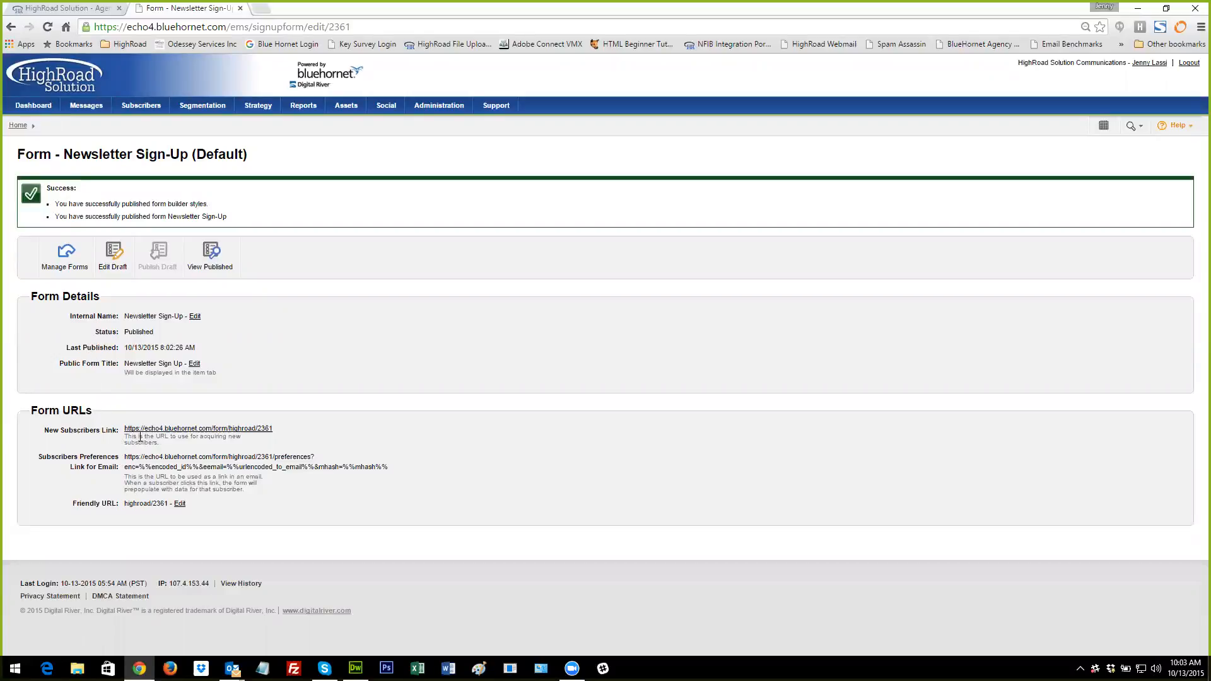
Examine the New Subscribers Link in the published form's URLs
mouse_move(272, 428)
left_mouse_down()
mouse_move(243, 434)
mouse_move(261, 433)
left_mouse_up()
left_click(276, 429)
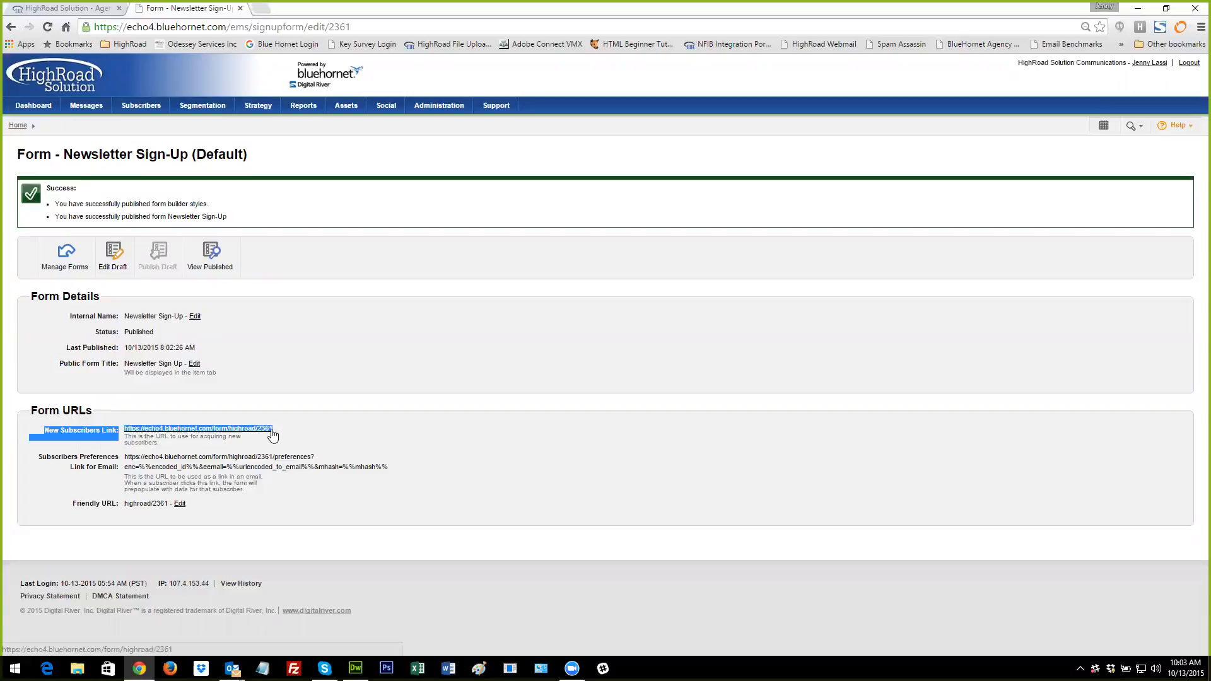
left_click(281, 440)
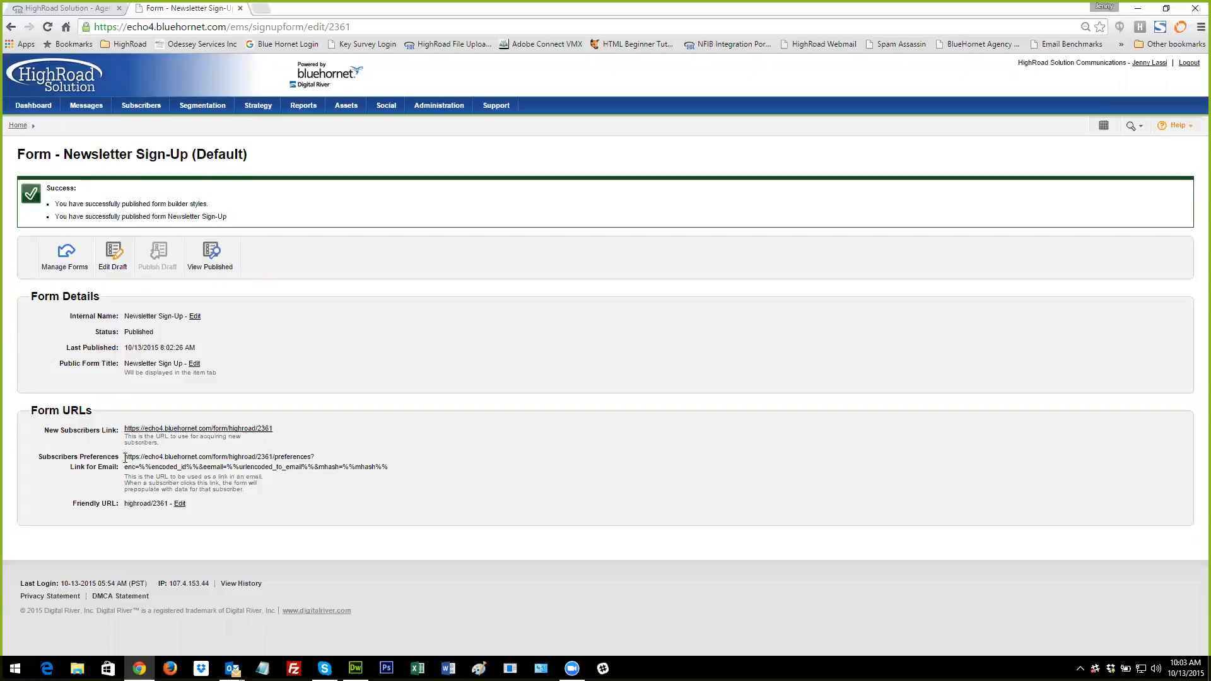
Highlight the Subscribers Preferences Link for Email, view the public form through the New Subscribers Link, and return to the form's details
left_click_drag(125, 459, 391, 469)
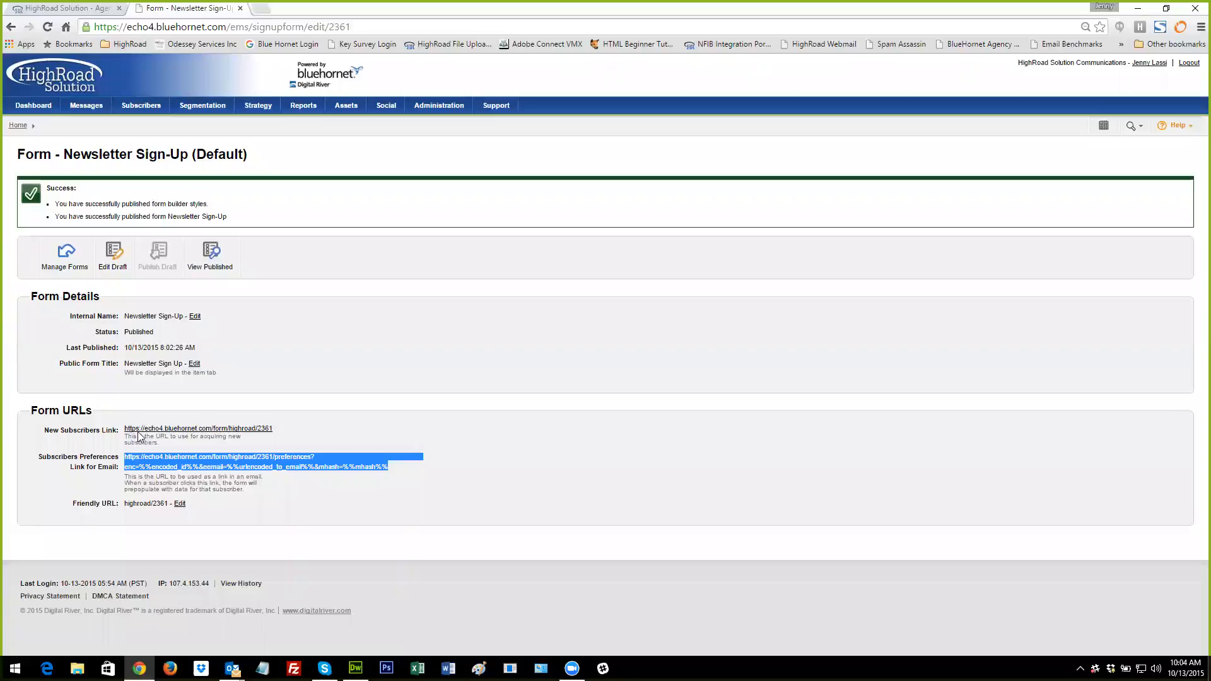
left_click(269, 429)
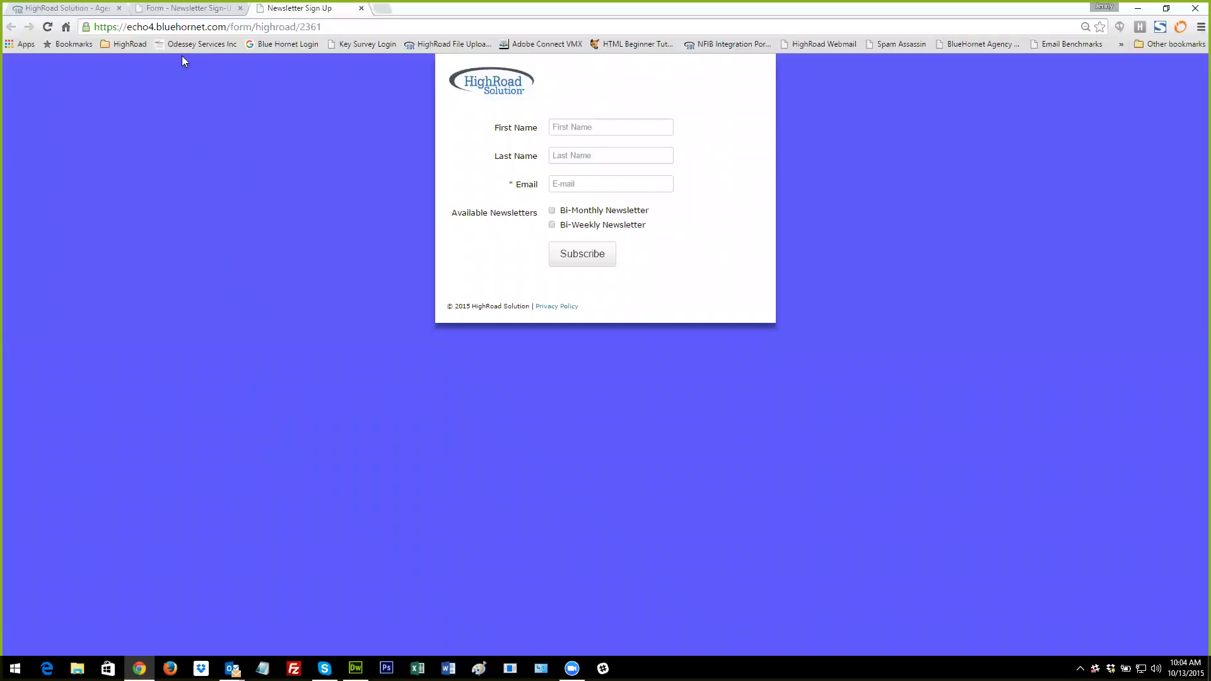
left_click(168, 8)
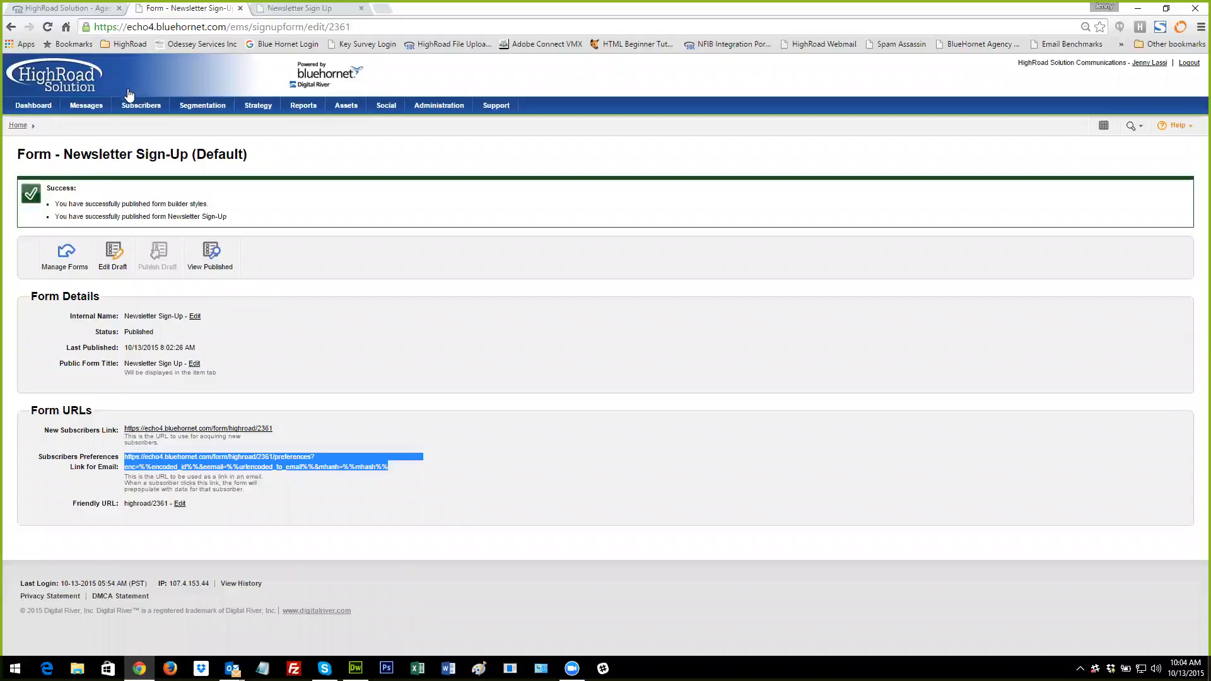
Reopen the Newsletter Sign-Up form's draft from the managed sign-up forms, save the draft, and return to form management
mouse_move(138, 107)
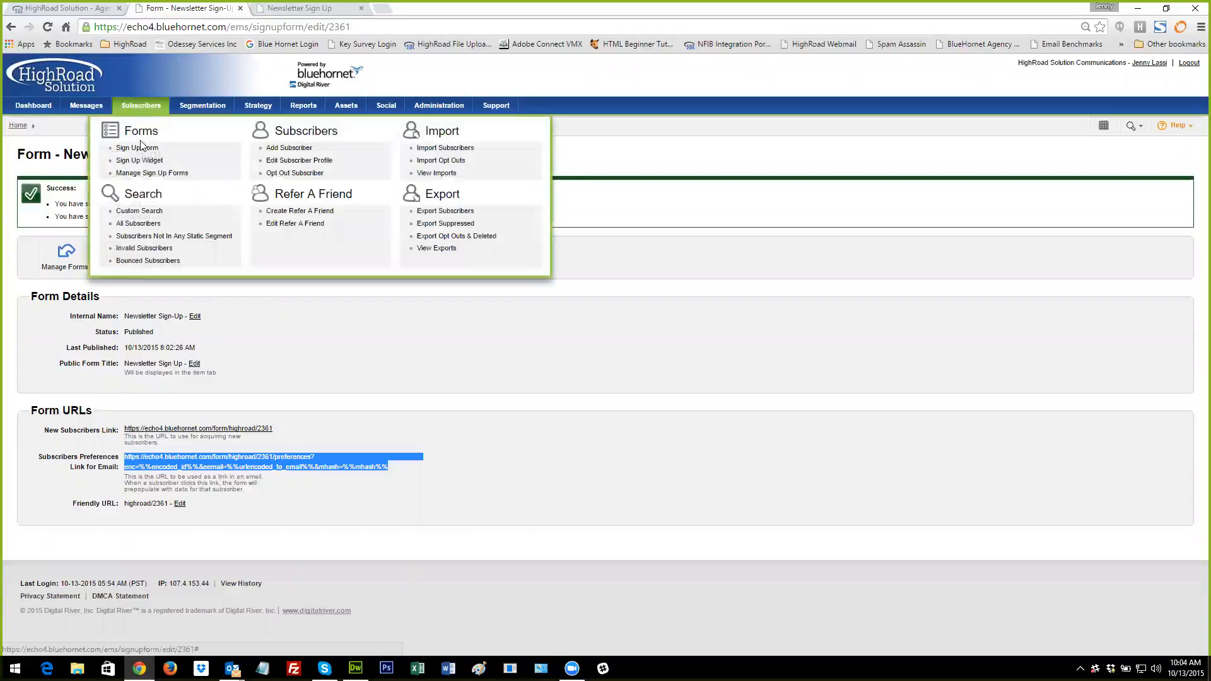
left_click(144, 174)
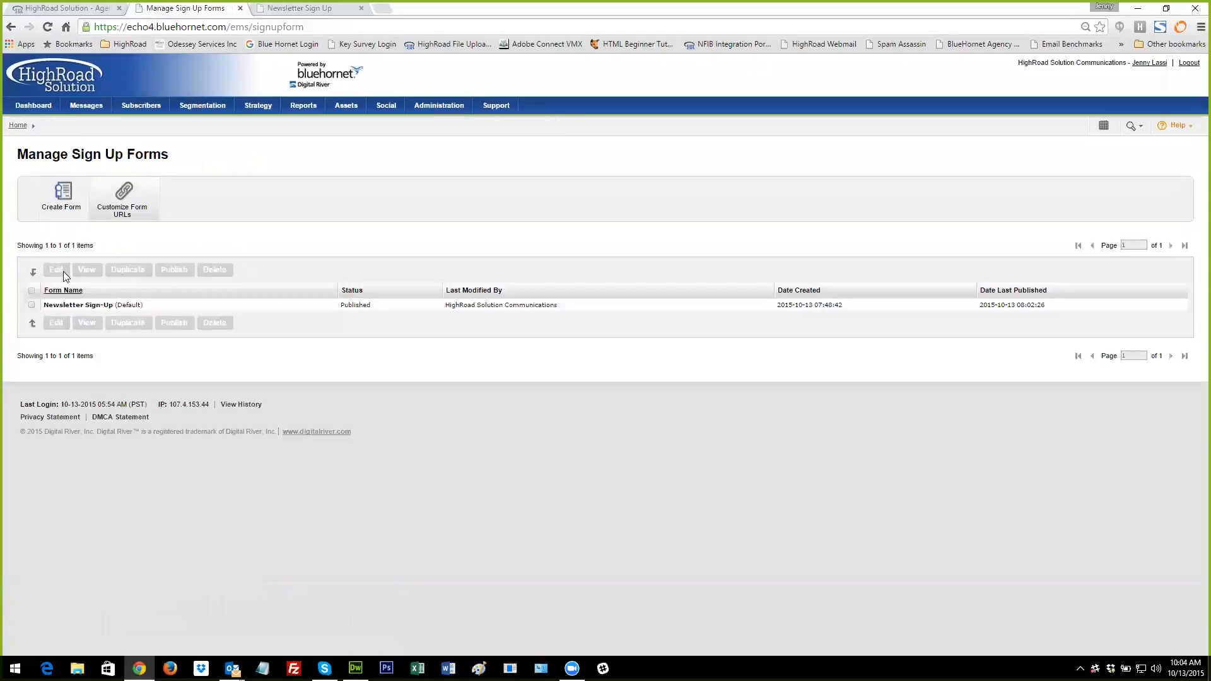
left_click(31, 305)
left_click(57, 271)
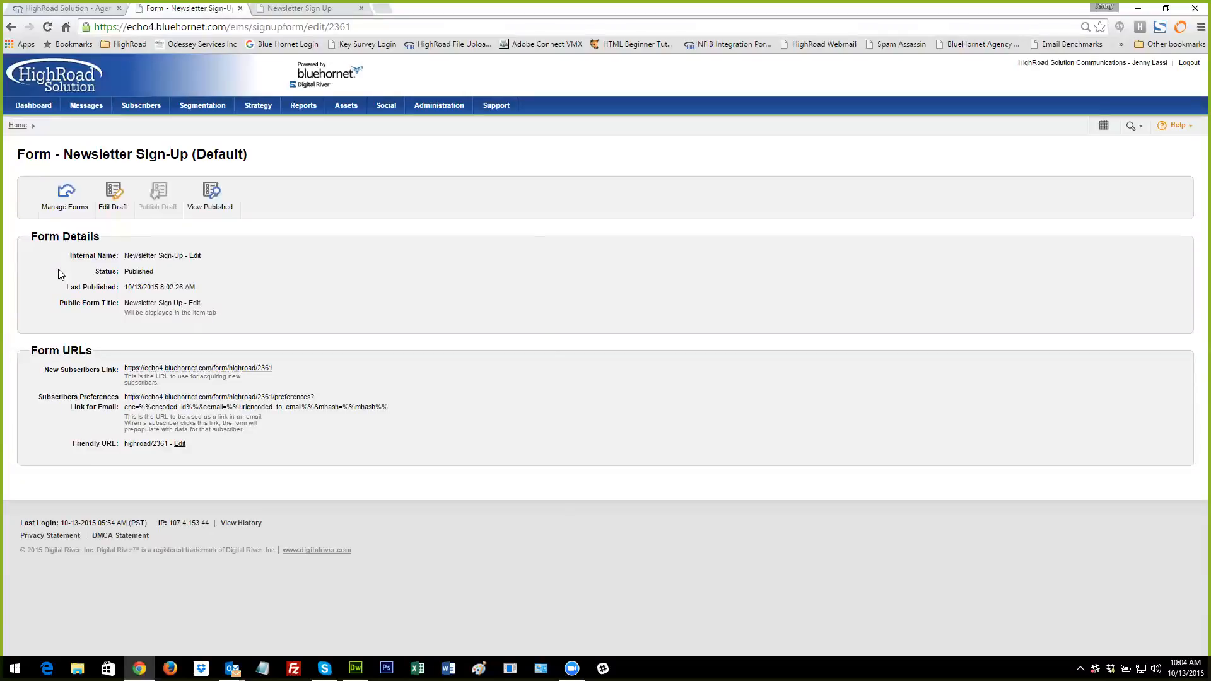
left_click(109, 202)
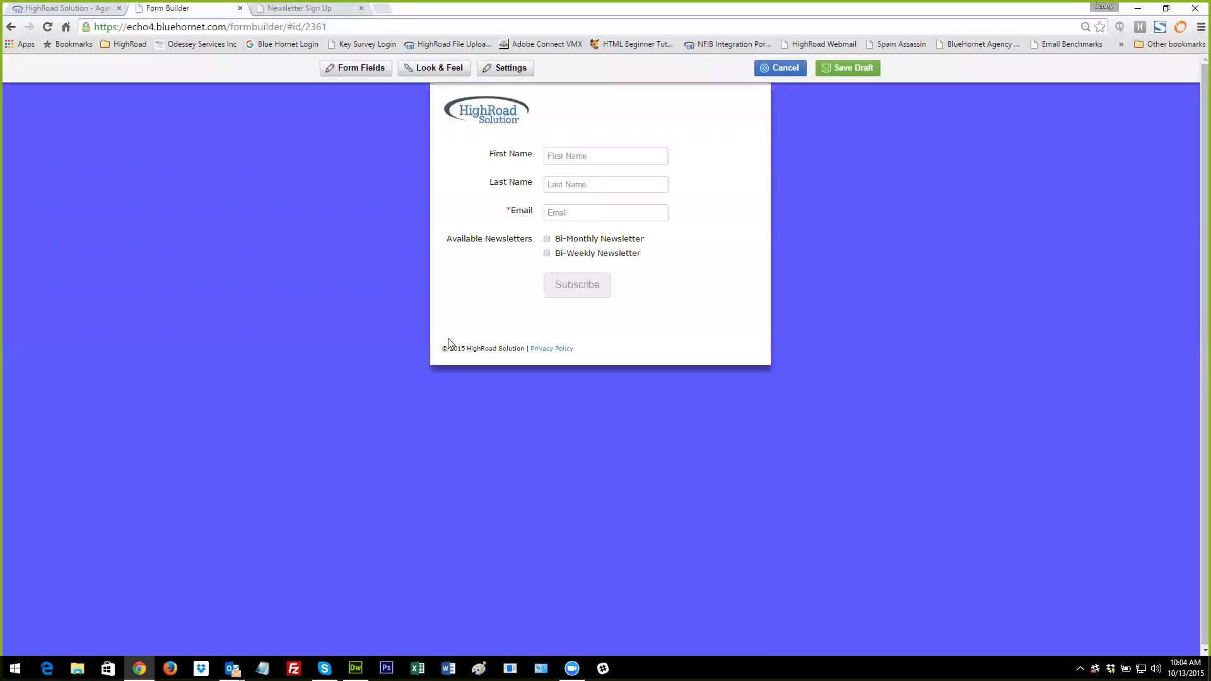
left_click(845, 70)
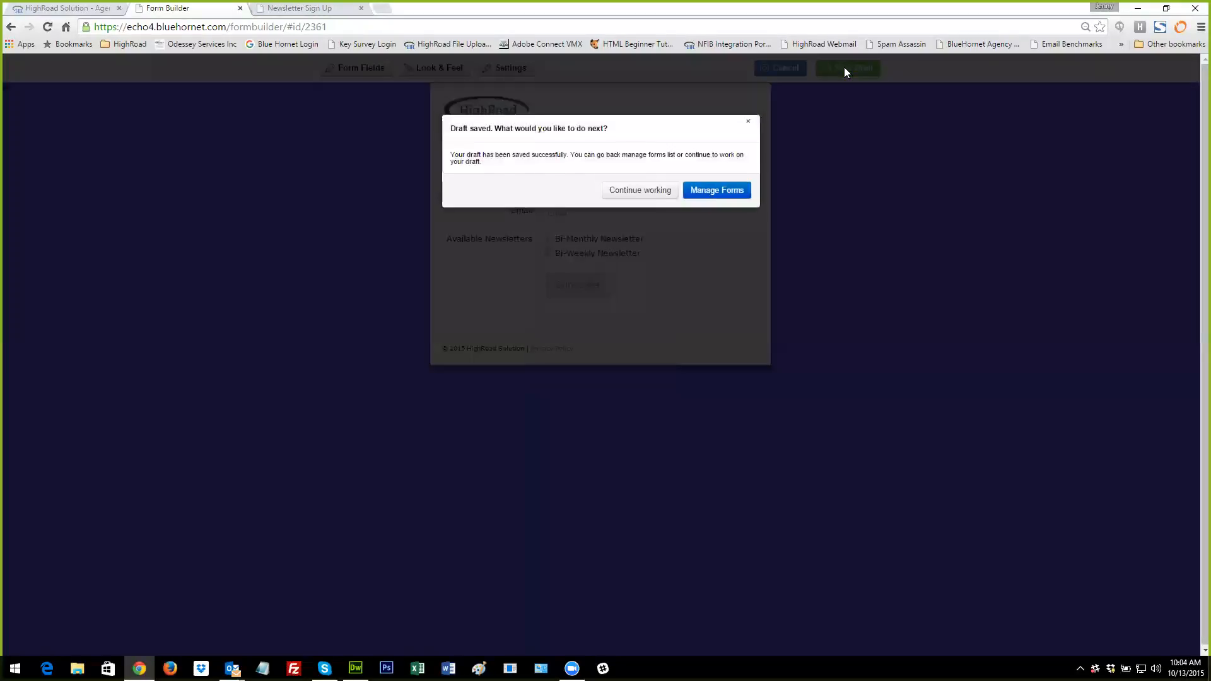
left_click(731, 190)
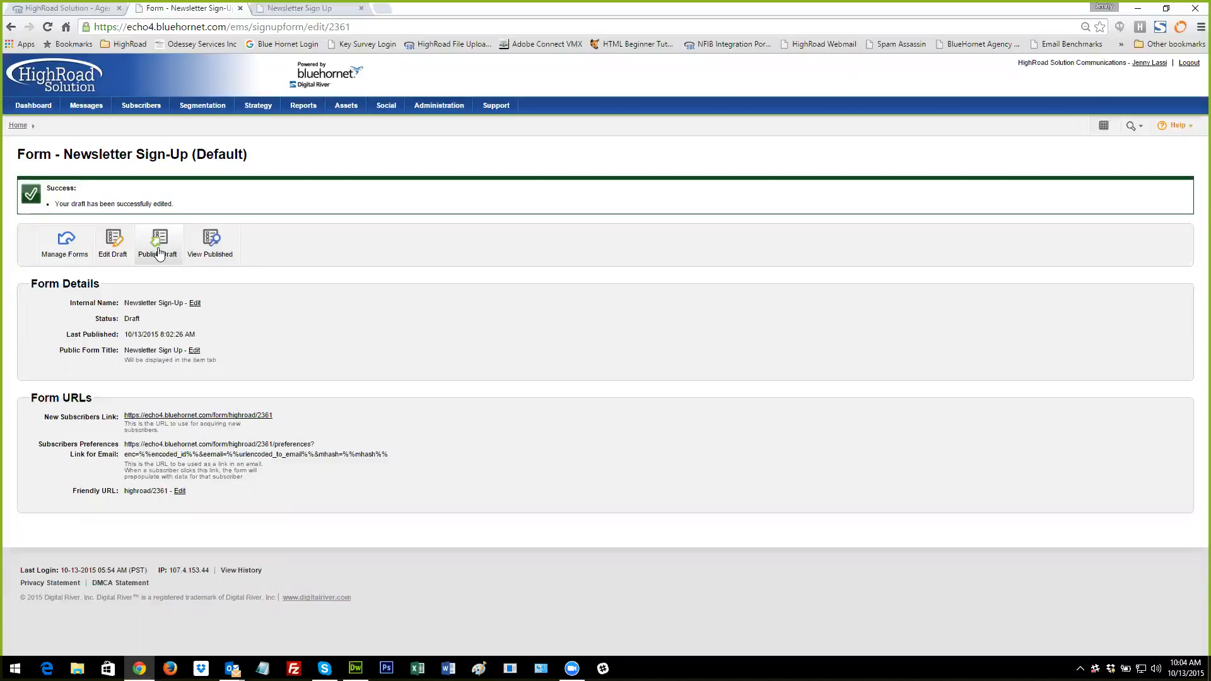
Examine the standard Sign Up Form's display options and its pop-up preview, enlarging the preview window's height before closing it
mouse_move(143, 112)
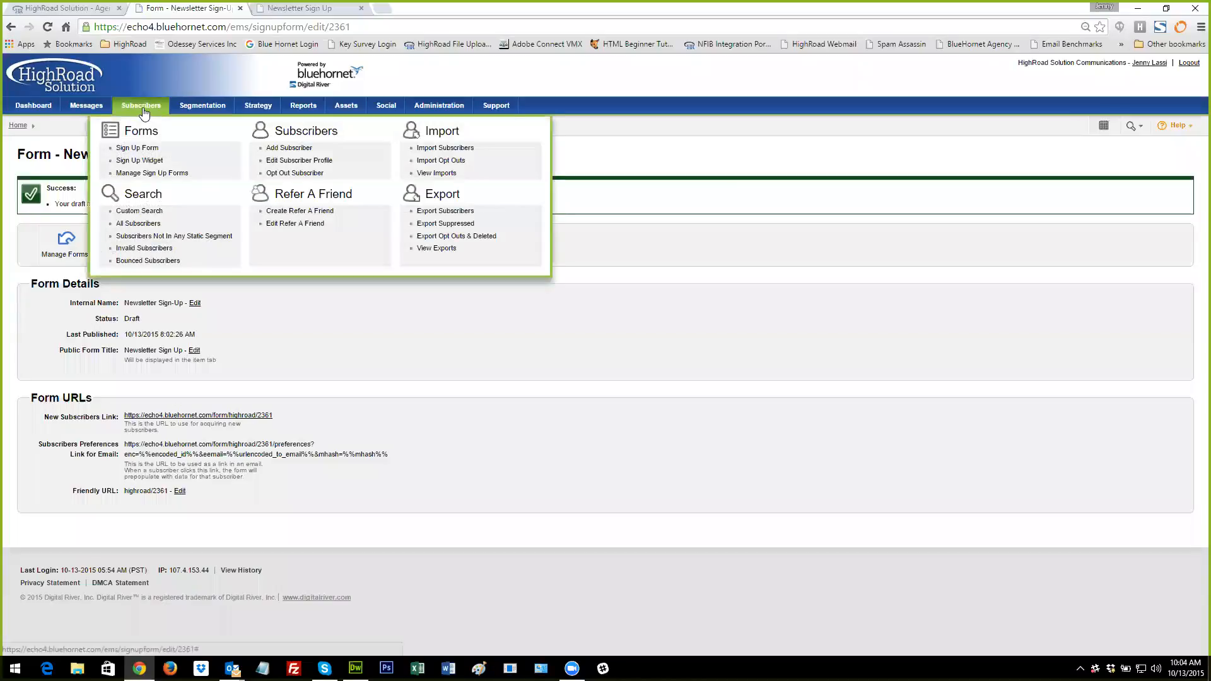
left_click(144, 149)
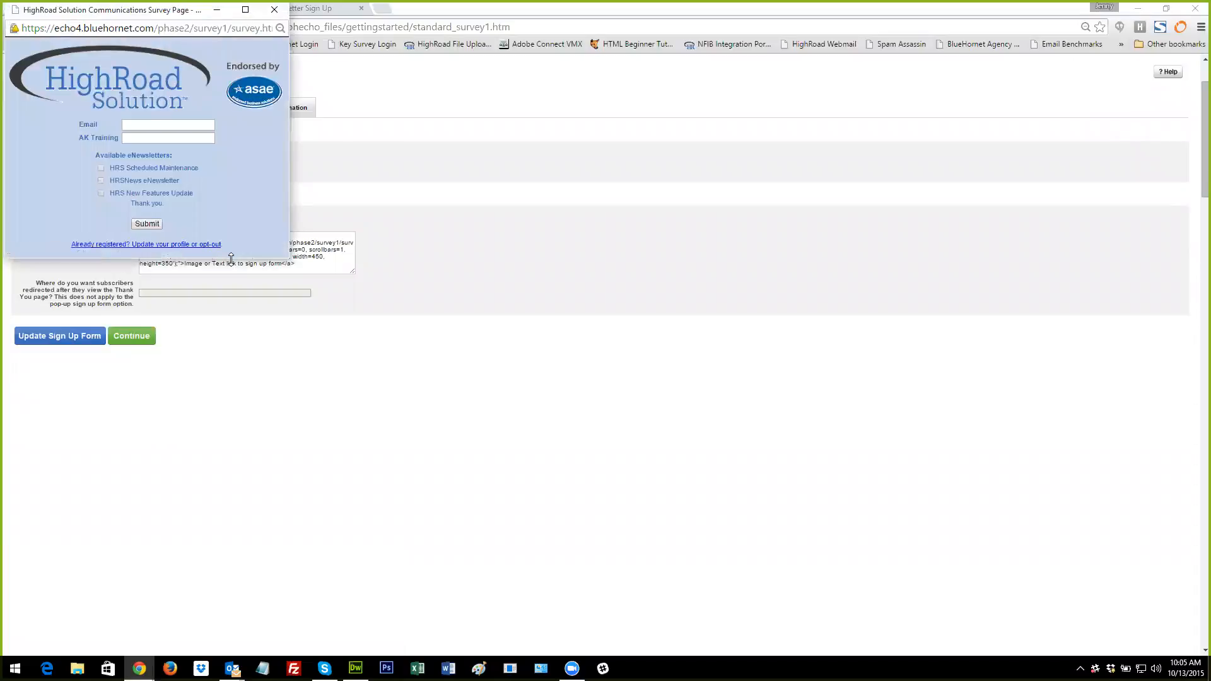
left_click_drag(231, 257, 230, 381)
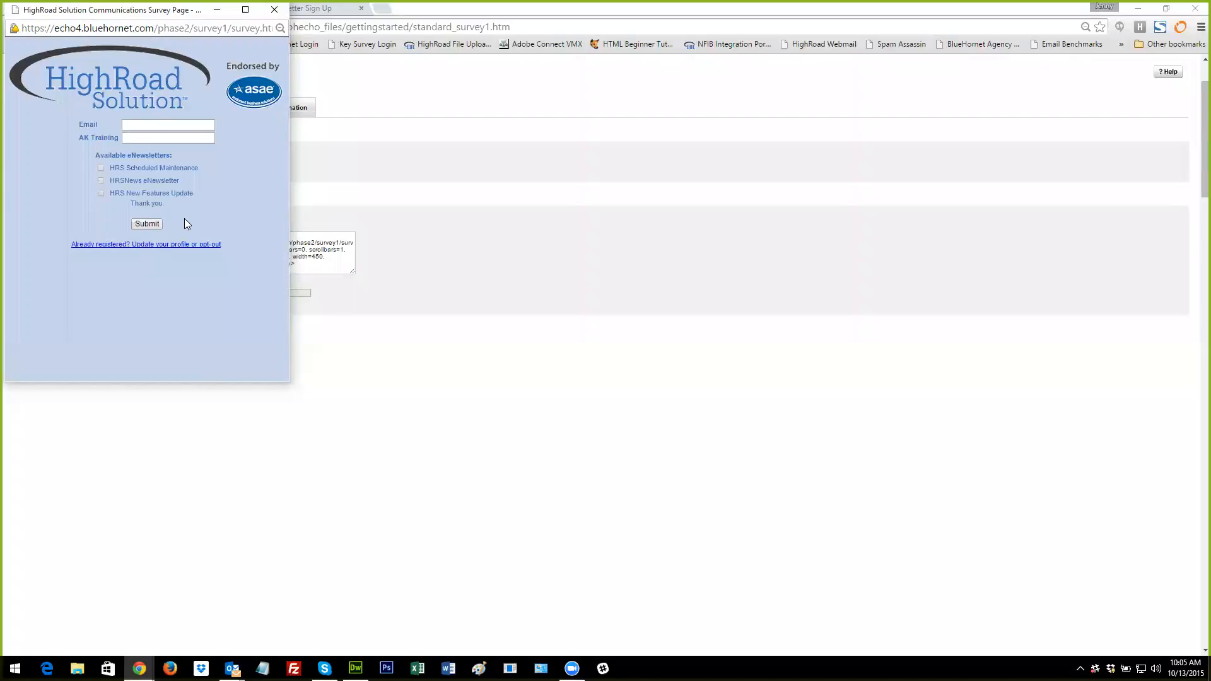
left_click(274, 9)
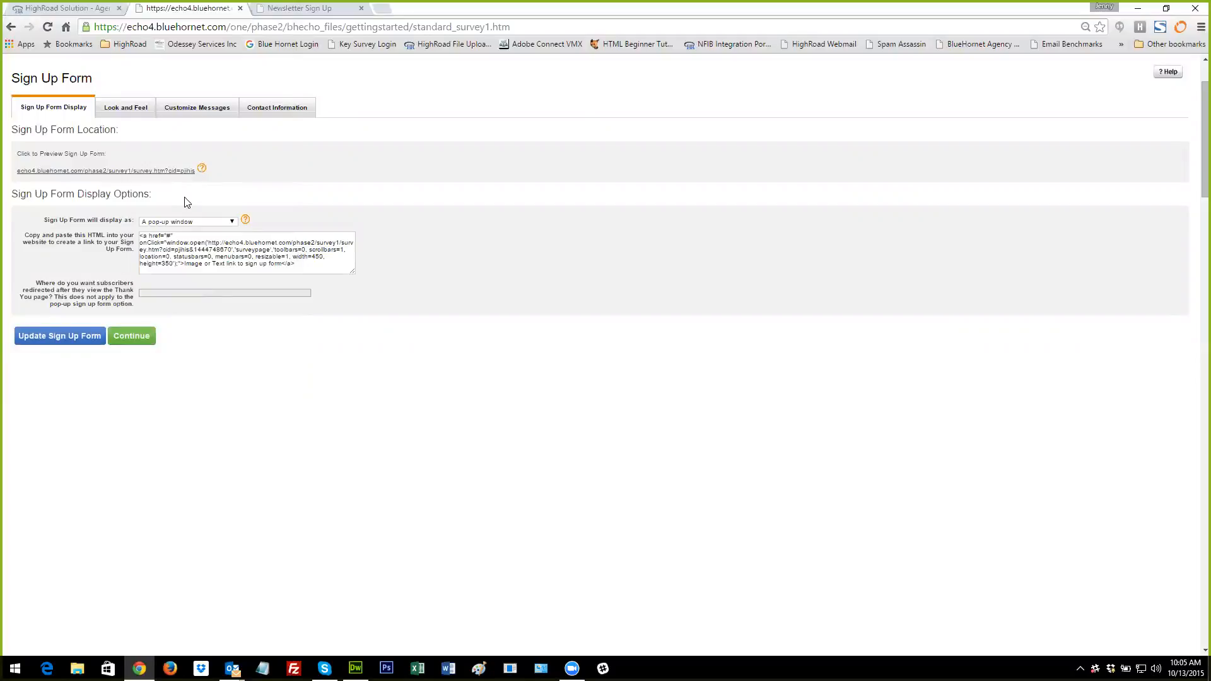
scroll(188, 202, "up", 2)
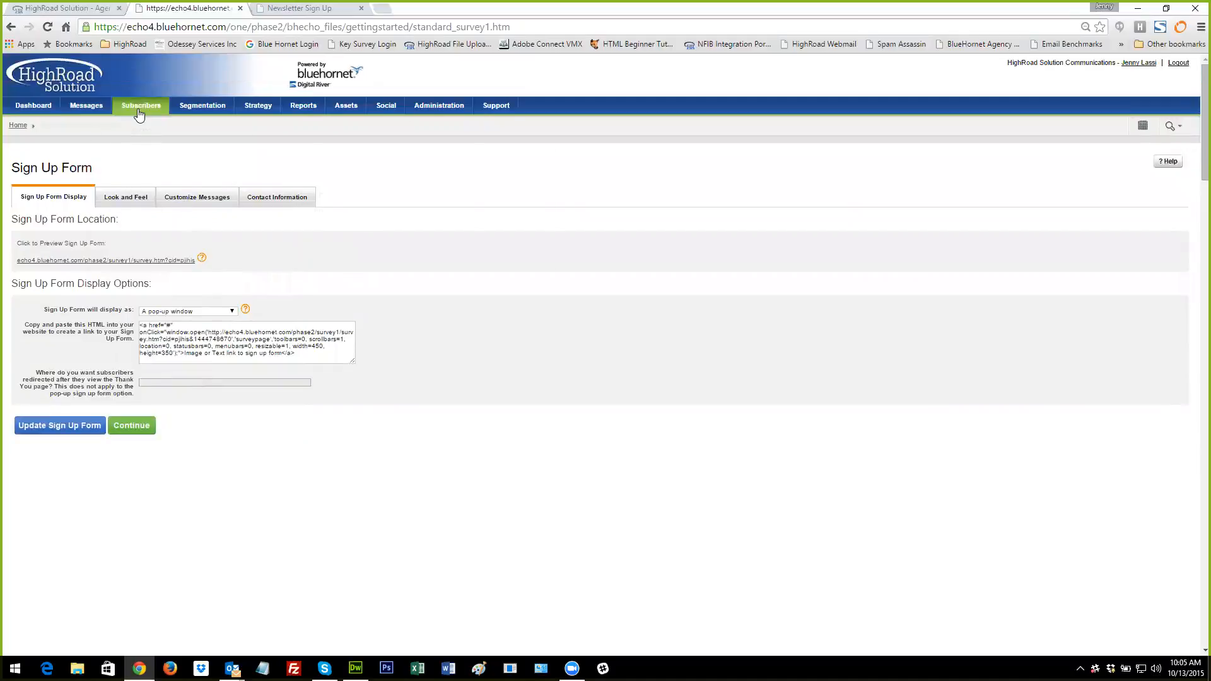
mouse_move(139, 114)
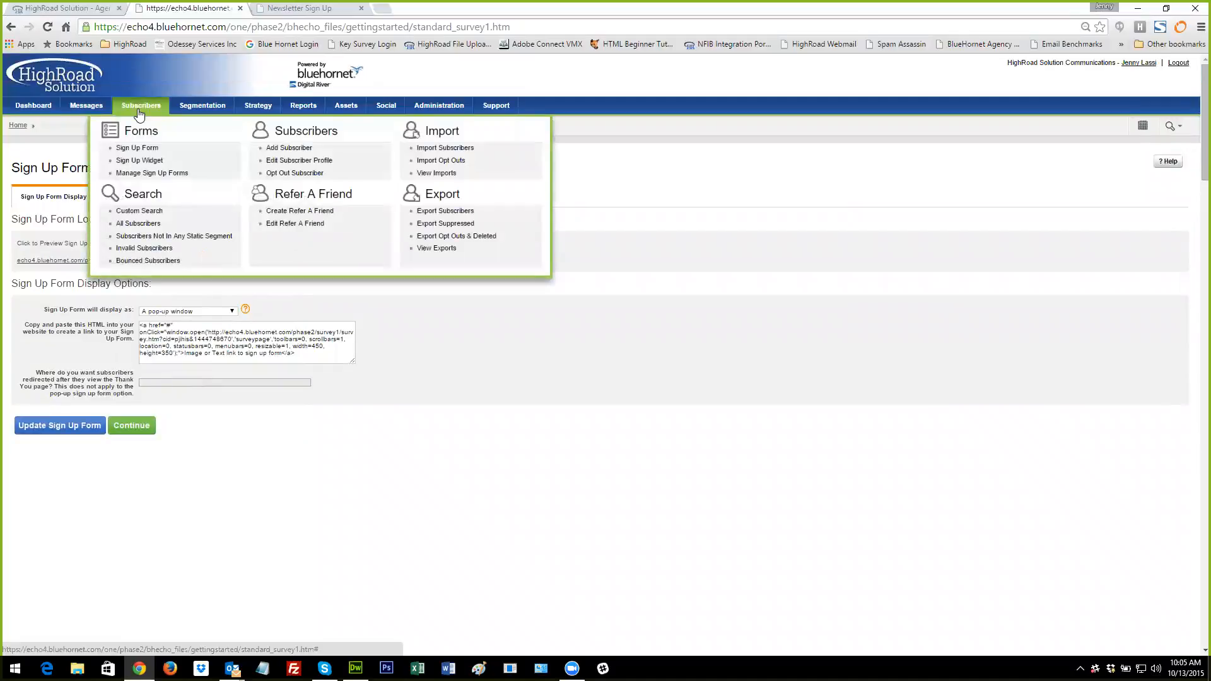